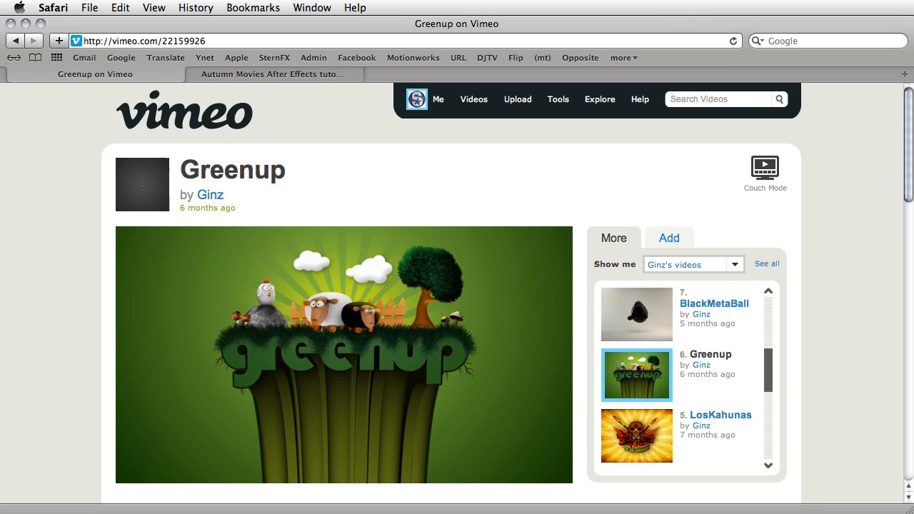
# Play the Greenup video on Vimeo from the start and scrub back to review its final scene.
pyautogui.moveTo(379, 471)
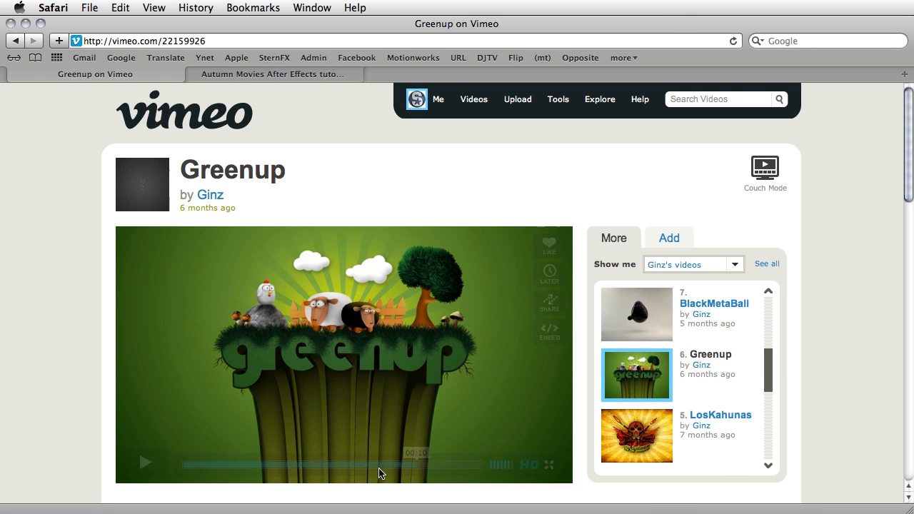
pyautogui.moveTo(416, 454); pyautogui.dragTo(163, 465)
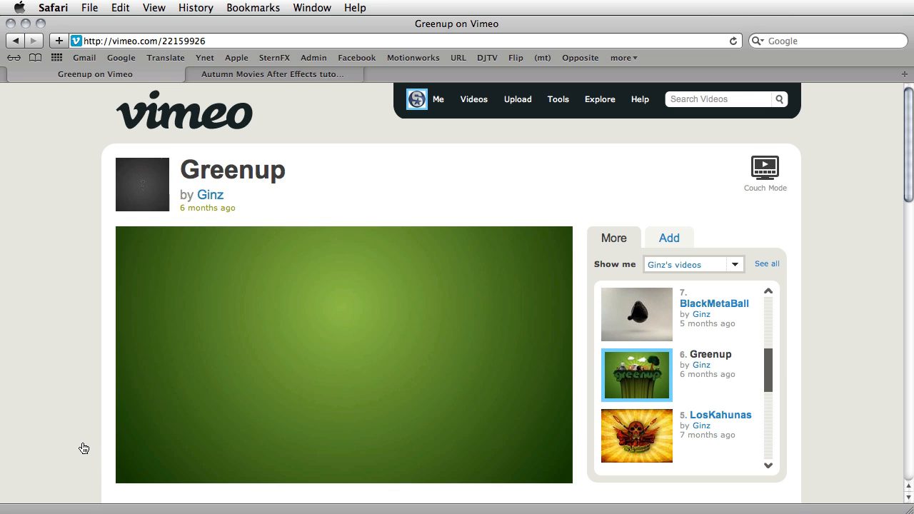
pyautogui.moveTo(143, 464)
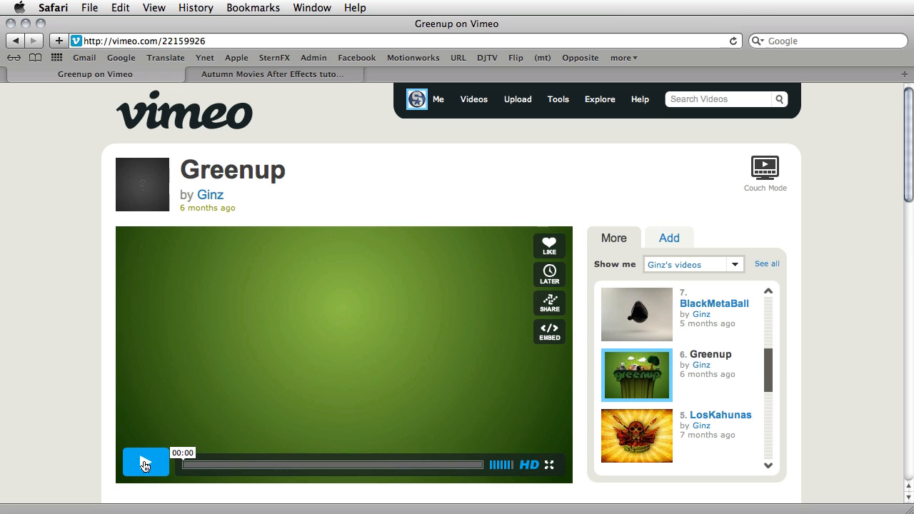
pyautogui.click(143, 463)
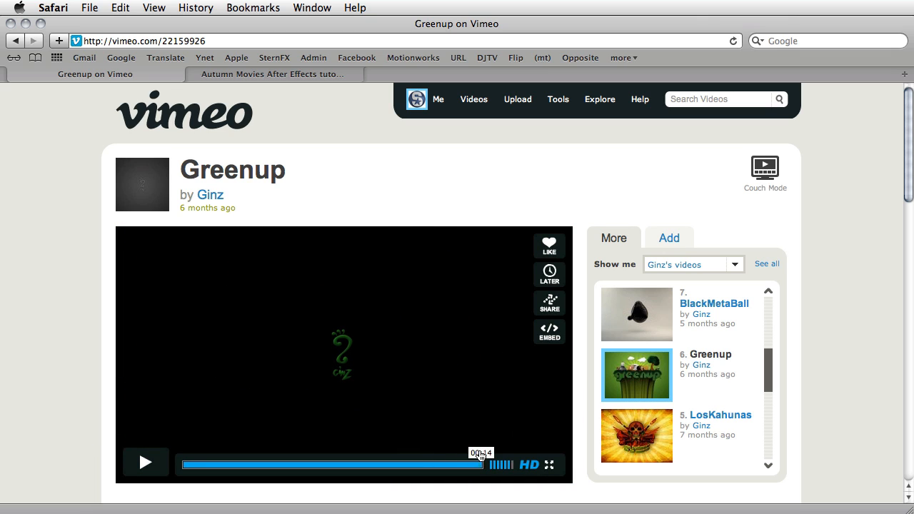
pyautogui.moveTo(482, 457); pyautogui.dragTo(364, 457)
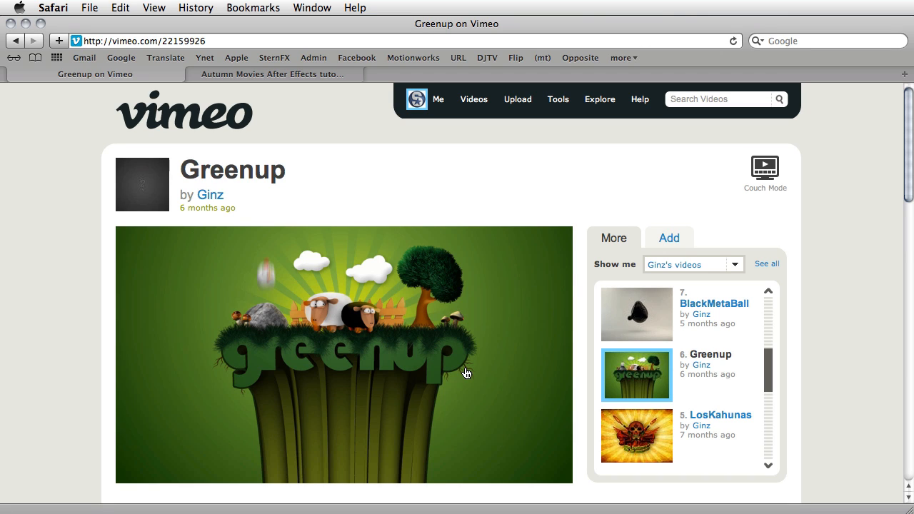
# Switch to the Autumn Movies tutorial page on sternfx.com and play its Final Movie preview.
pyautogui.click(259, 77)
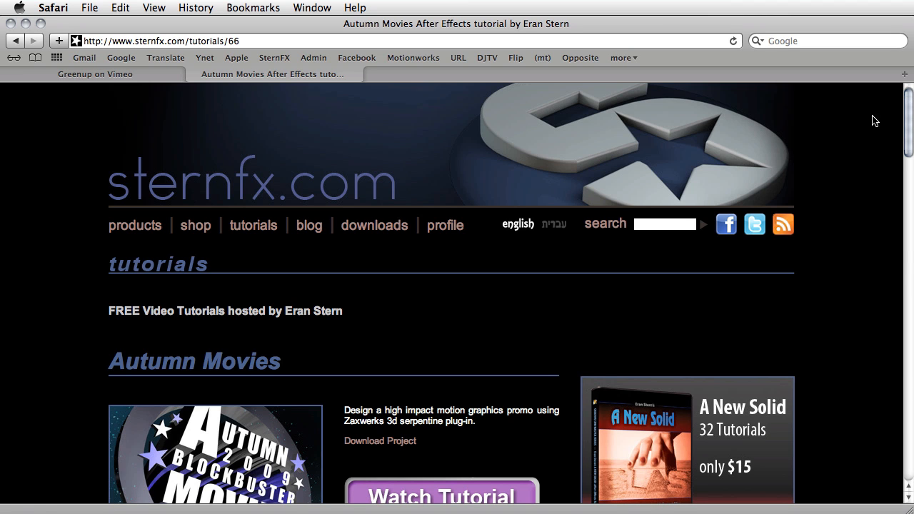
pyautogui.moveTo(910, 109); pyautogui.dragTo(910, 191)
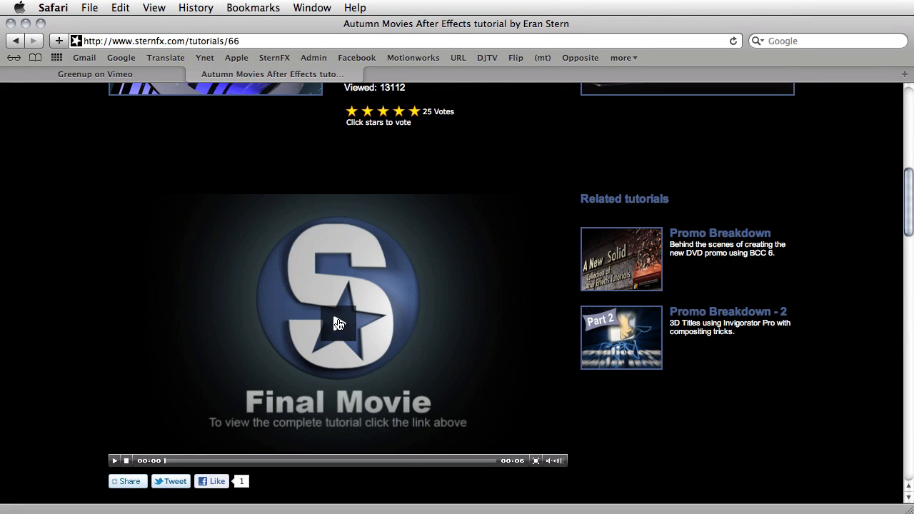
pyautogui.click(335, 325)
pyautogui.moveTo(908, 231); pyautogui.dragTo(908, 202)
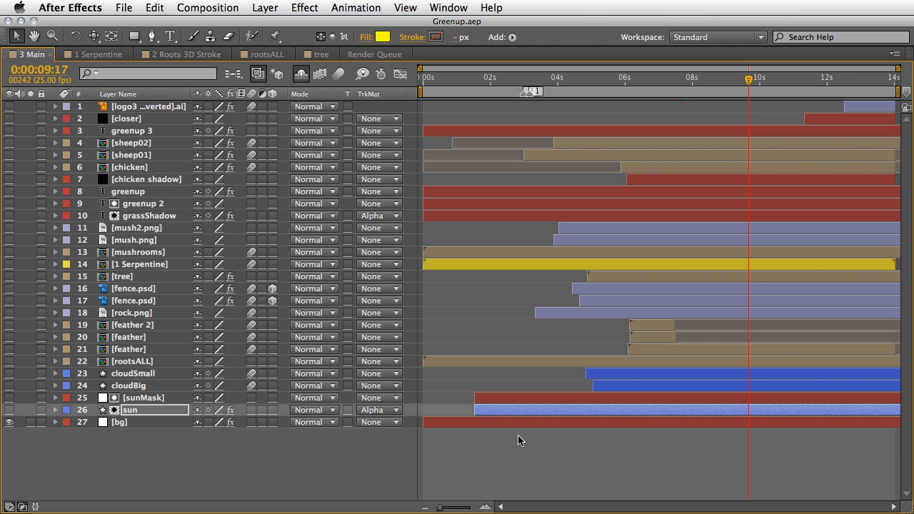
# In After Effects, select the bg layer of the 3 Main composition and examine its Ramp effect settings.
pyautogui.press('`')
pyautogui.click(123, 422)
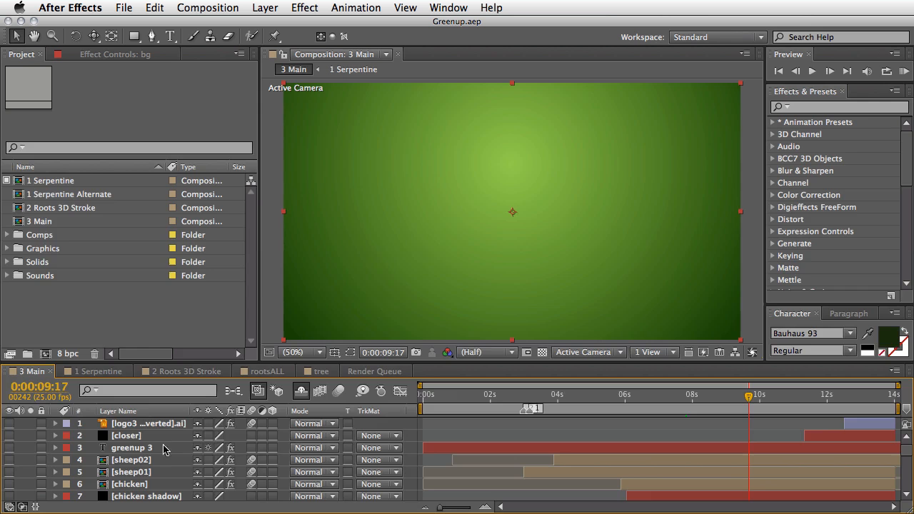
pyautogui.press('`')
pyautogui.click(114, 54)
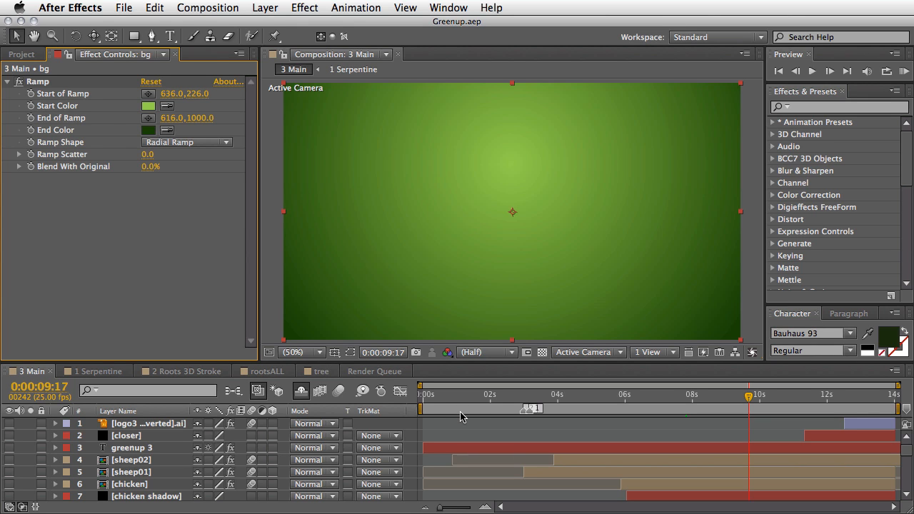
pyautogui.press('`')
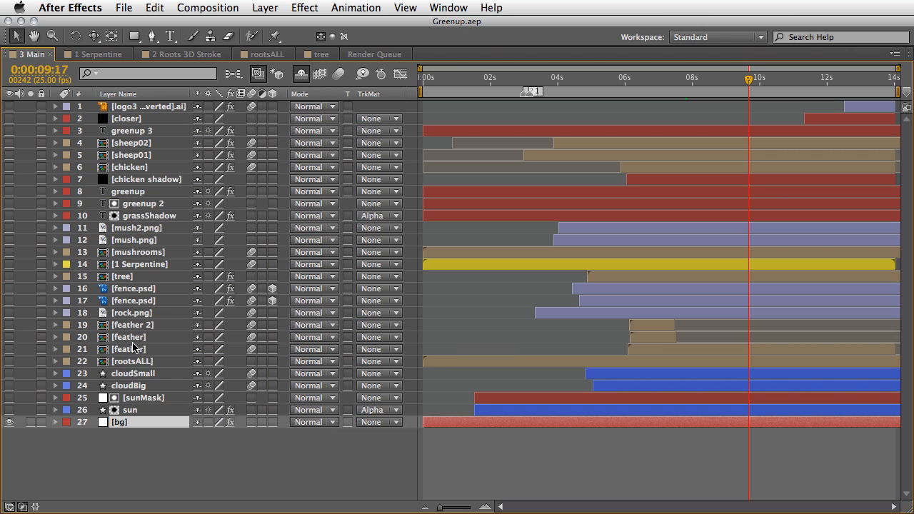
pyautogui.press('`')
# Make the 1 Serpentine layer visible in the 3 Main composition and scrub through its animation.
pyautogui.scroll(-5, 187, 471)
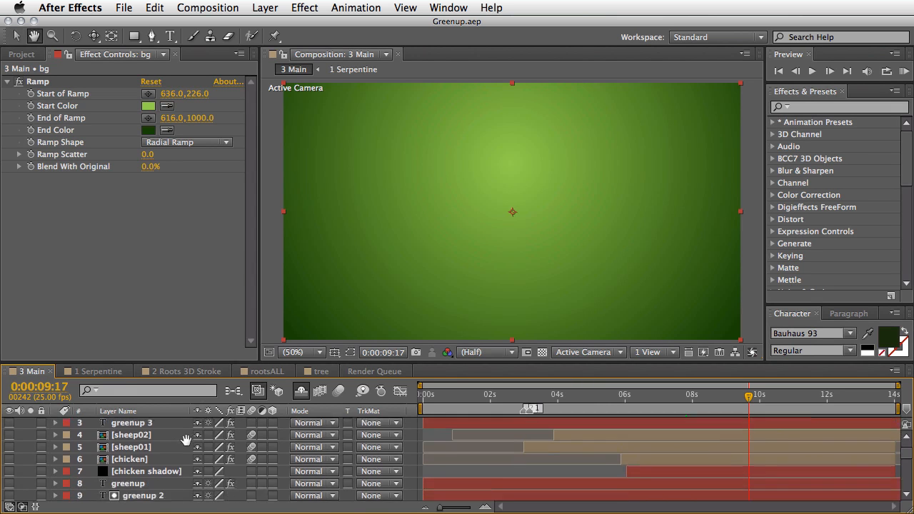
pyautogui.scroll(-5, 183, 467)
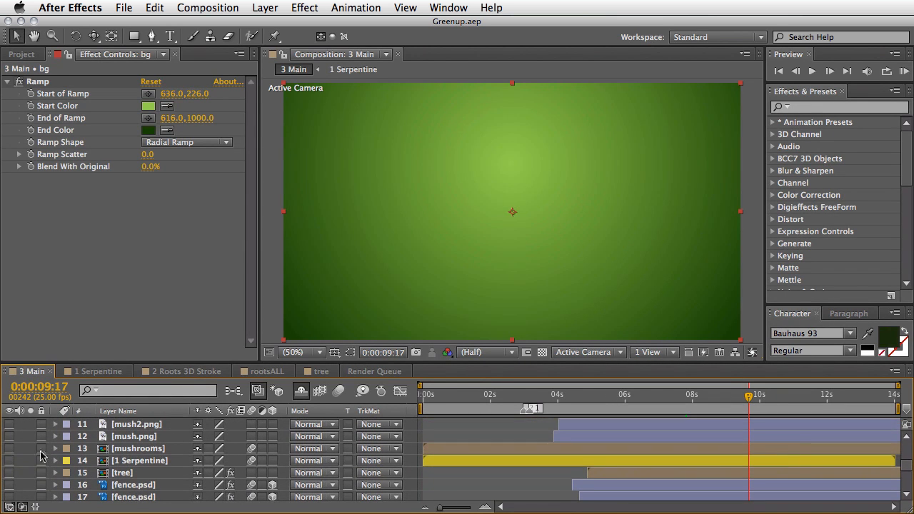
pyautogui.click(9, 460)
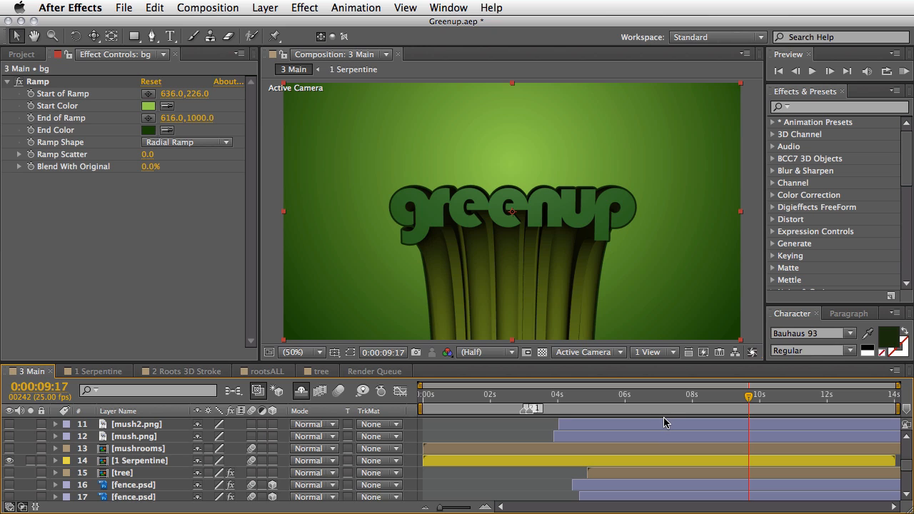
pyautogui.moveTo(747, 395); pyautogui.dragTo(580, 416)
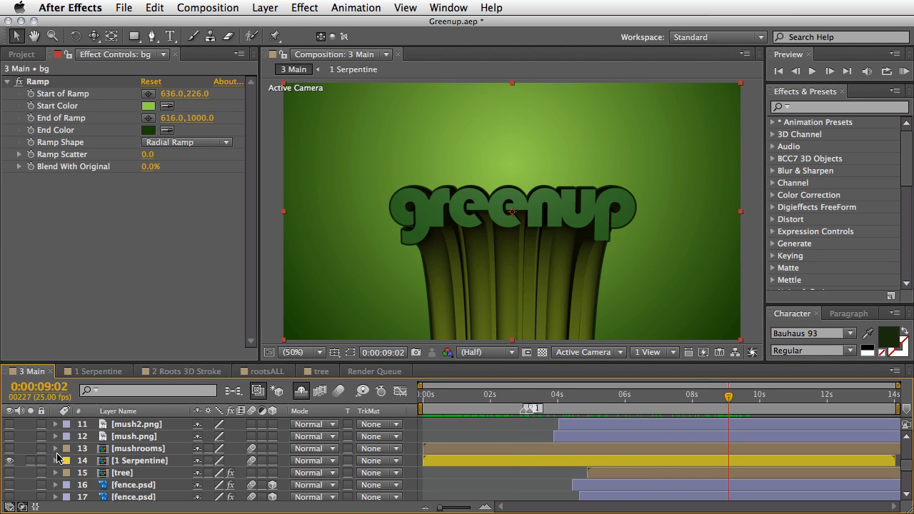
# Make the tree, mushrooms, mush.png and mush2.png layers visible and move the current time to 0:00:08:23.
pyautogui.click(9, 472)
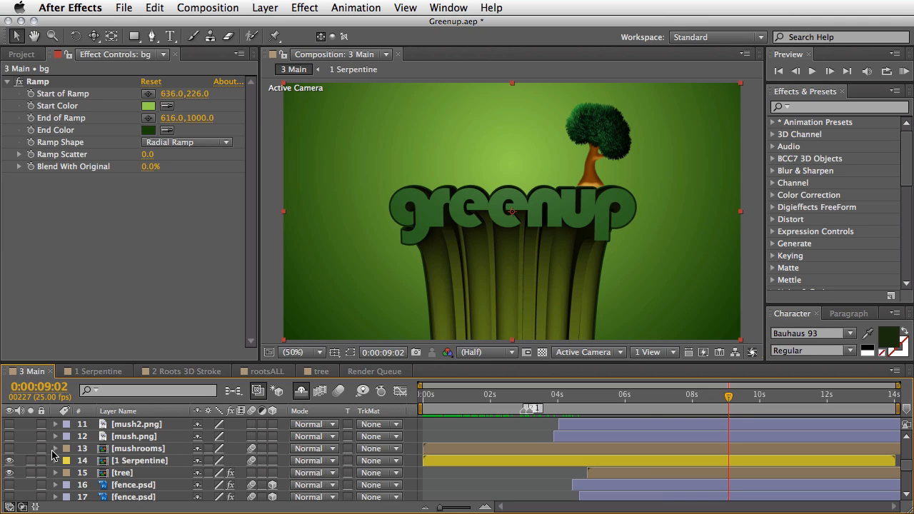
pyautogui.click(10, 448)
pyautogui.click(10, 436)
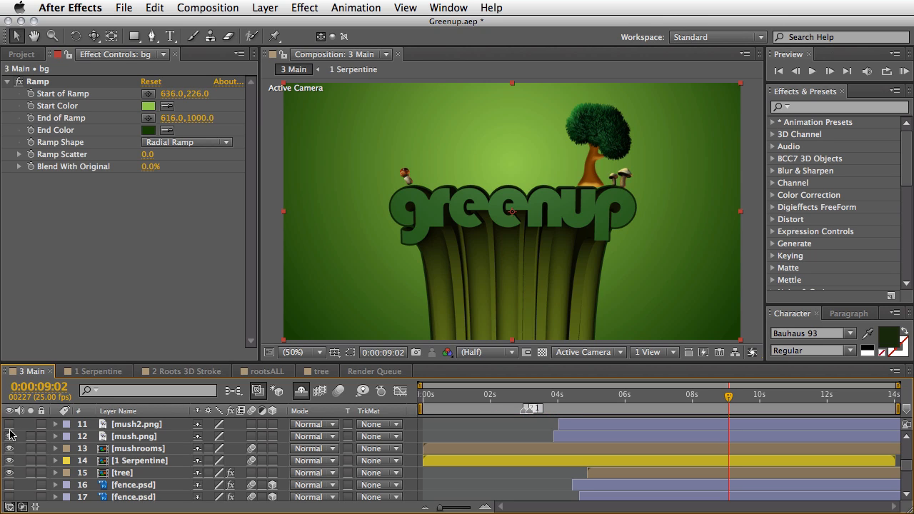
pyautogui.click(9, 424)
pyautogui.moveTo(730, 400); pyautogui.dragTo(723, 401)
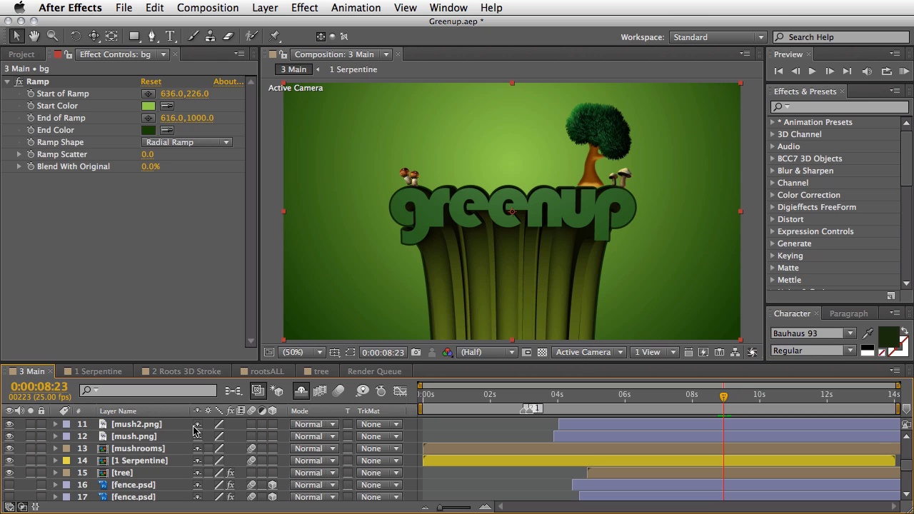
# Make the greenup and grassShadow layers visible and display the greenup layer's CC Hair settings.
pyautogui.scroll(5, 142, 461)
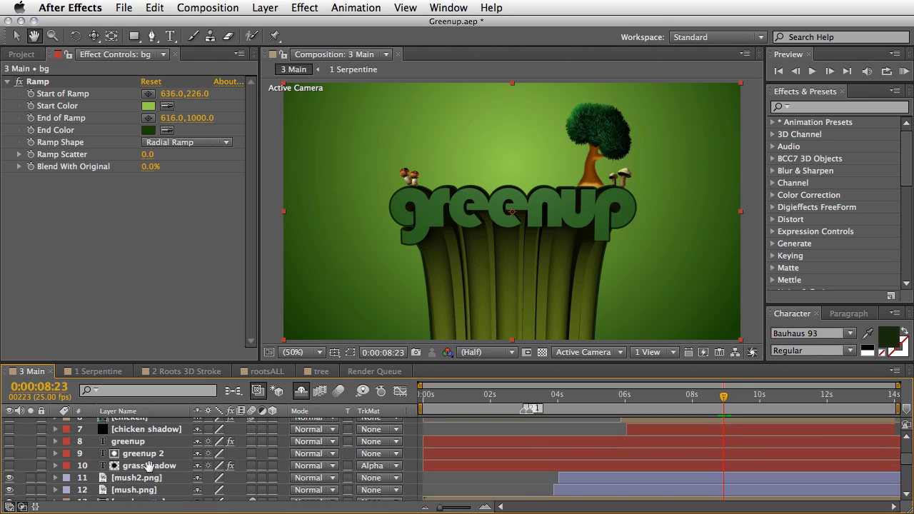
pyautogui.moveTo(148, 467); pyautogui.dragTo(156, 460)
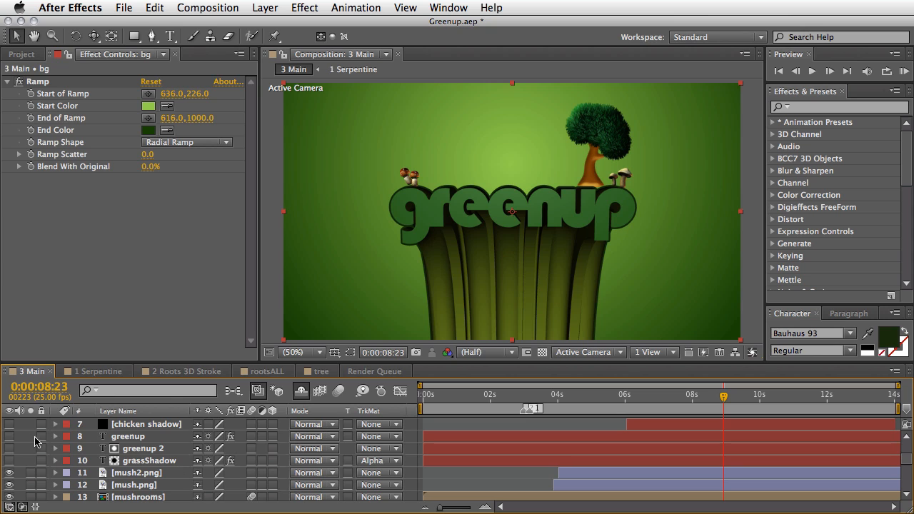
pyautogui.click(9, 437)
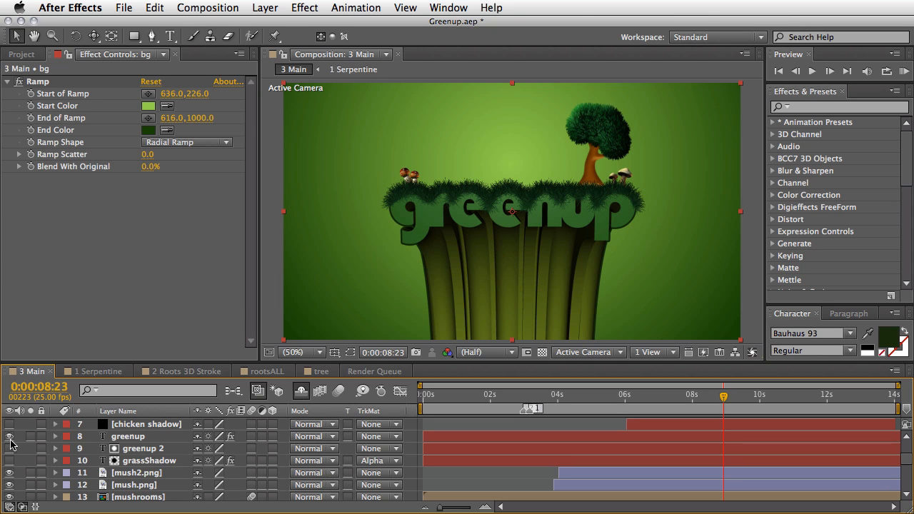
pyautogui.click(136, 437)
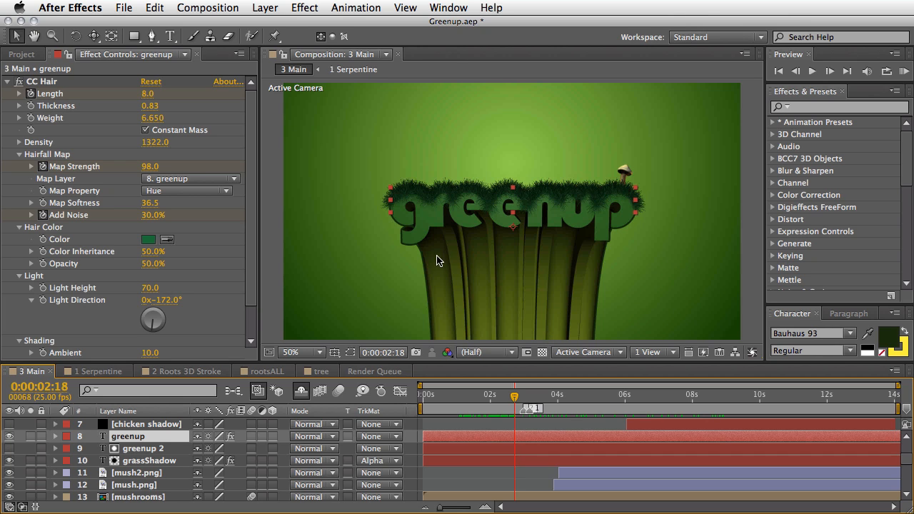
# View the grass at 100% at 0:00:02:11, try a CC Hair Length of 50 on the greenup layer, and undo it.
pyautogui.press('.')
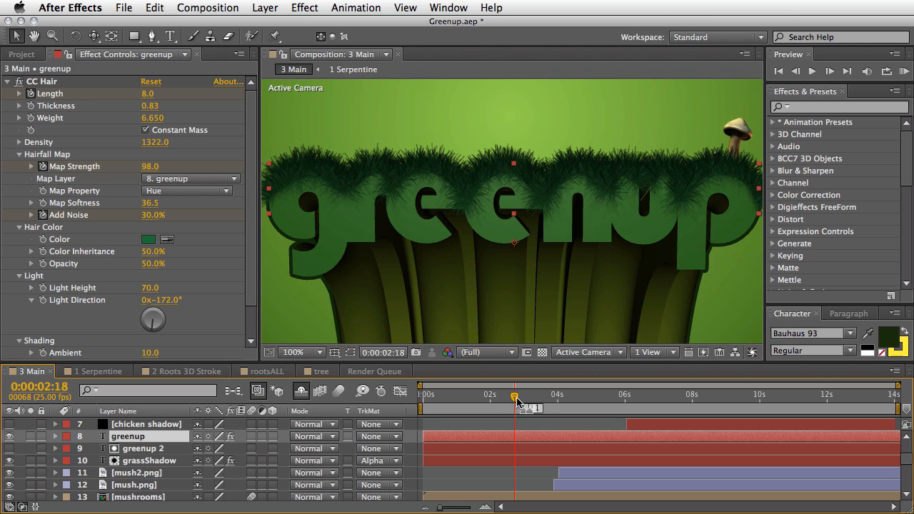
pyautogui.moveTo(522, 397)
pyautogui.mouseDown()
pyautogui.moveTo(490, 402)
pyautogui.moveTo(513, 400)
pyautogui.moveTo(505, 400)
pyautogui.mouseUp()
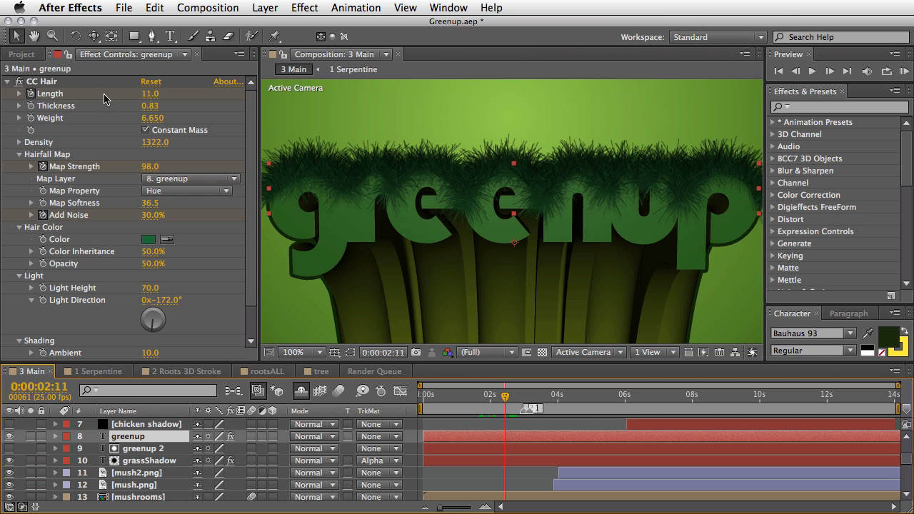
pyautogui.moveTo(152, 96); pyautogui.dragTo(174, 92)
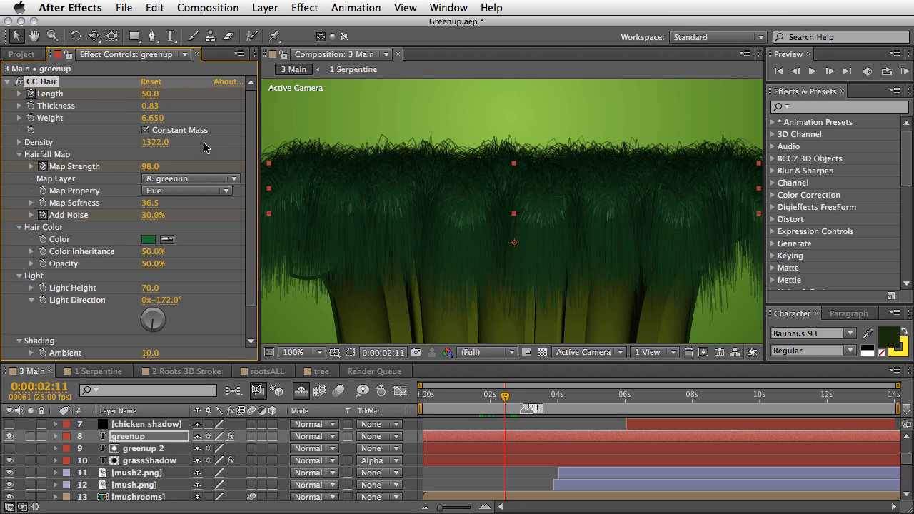
pyautogui.press('super+z')
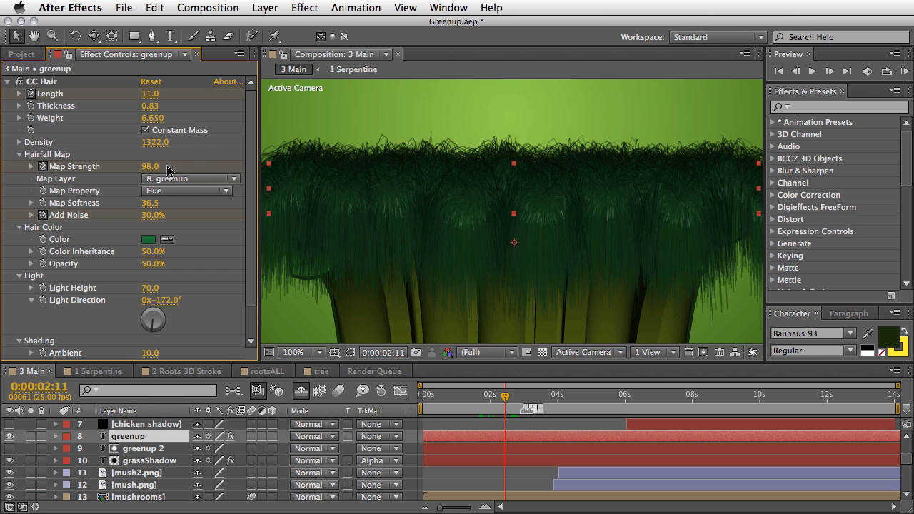
# Compare the greenup layer without its CC Hair effect and display its mask outlines in the composition view.
pyautogui.scroll(-1, 228, 448)
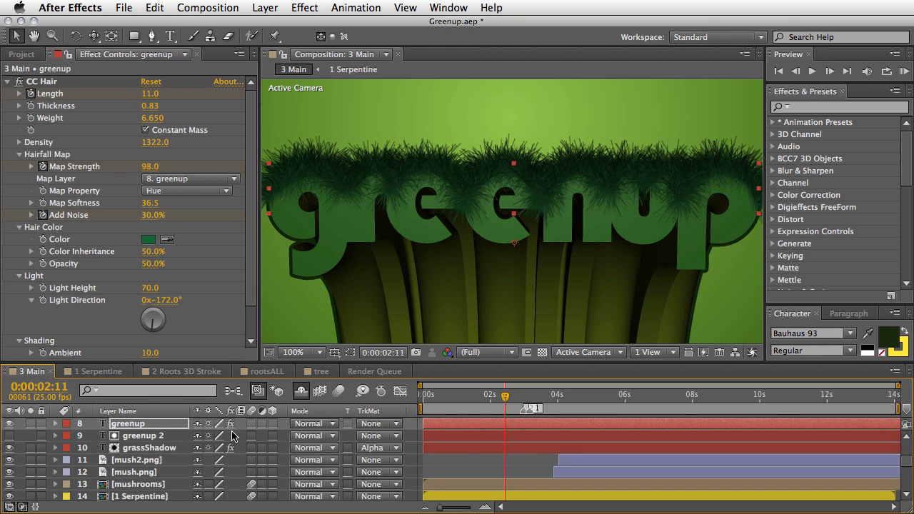
pyautogui.click(230, 423)
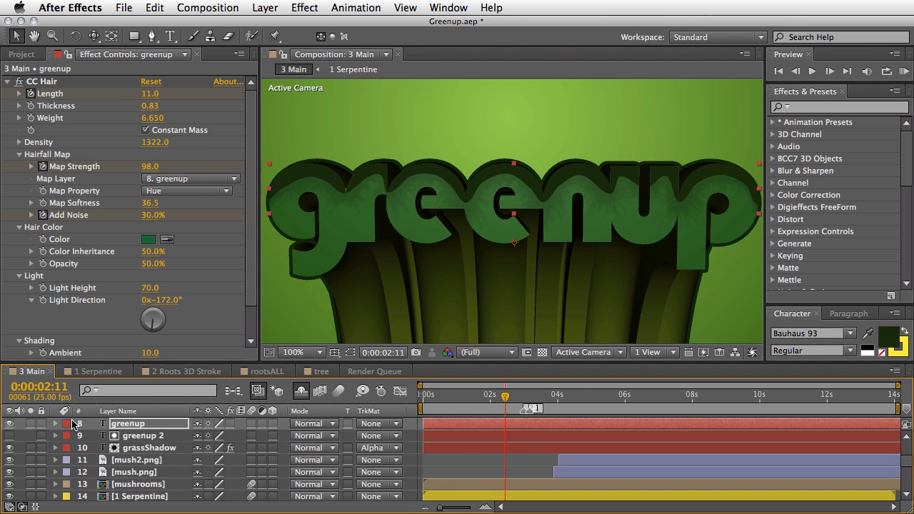
pyautogui.click(56, 424)
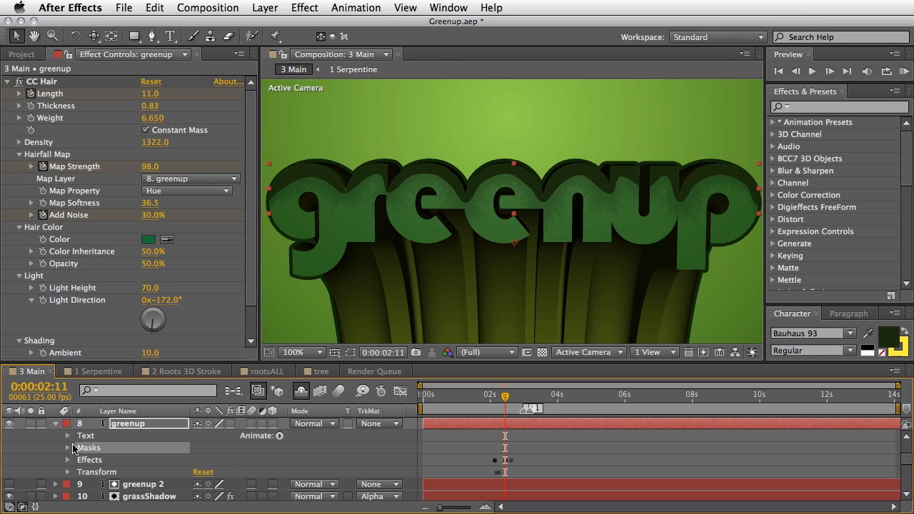
pyautogui.click(350, 352)
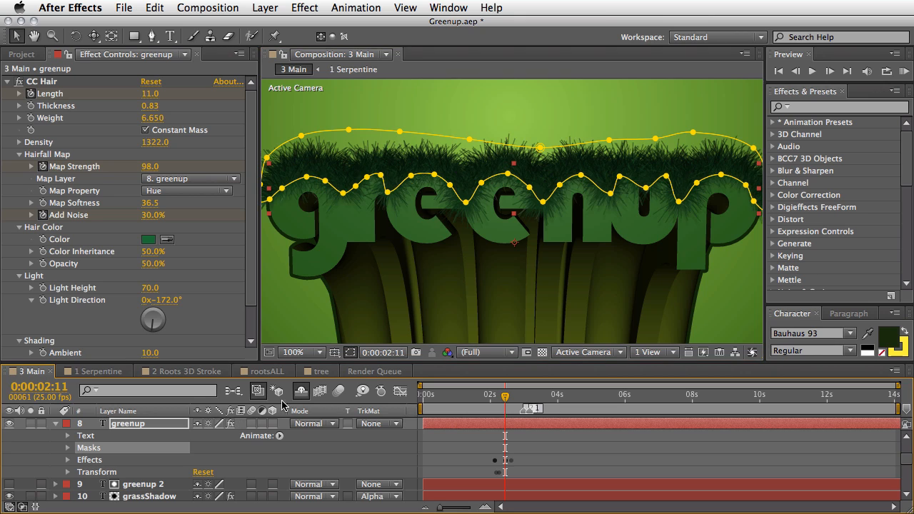
# Reveal the greenup layer's keyframed properties, scrub the grass growth to 0:00:02:12, and collapse the layer.
pyautogui.press('u')
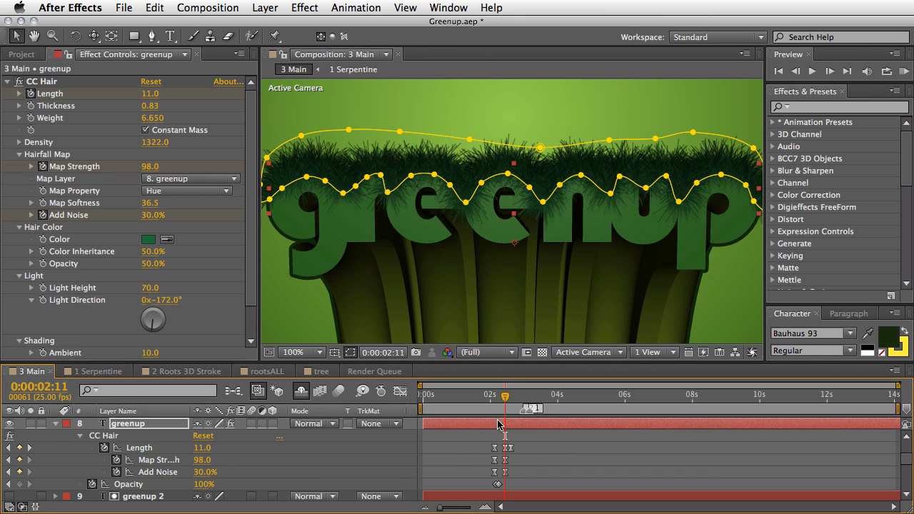
pyautogui.moveTo(504, 401)
pyautogui.mouseDown()
pyautogui.moveTo(491, 403)
pyautogui.moveTo(506, 401)
pyautogui.mouseUp()
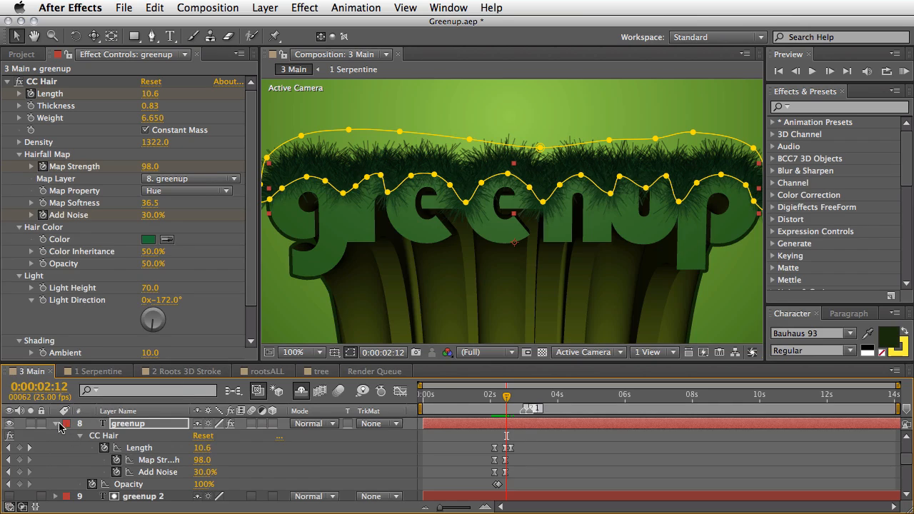
pyautogui.click(56, 423)
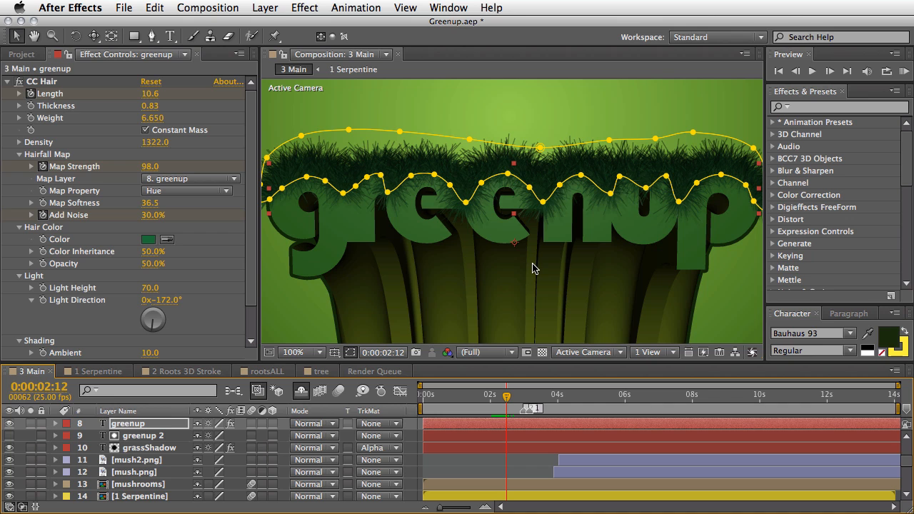
# Return the composition view to 50% and move the current time to 0:00:09:22.
pyautogui.press(',')
pyautogui.scroll(-4, 48, 466)
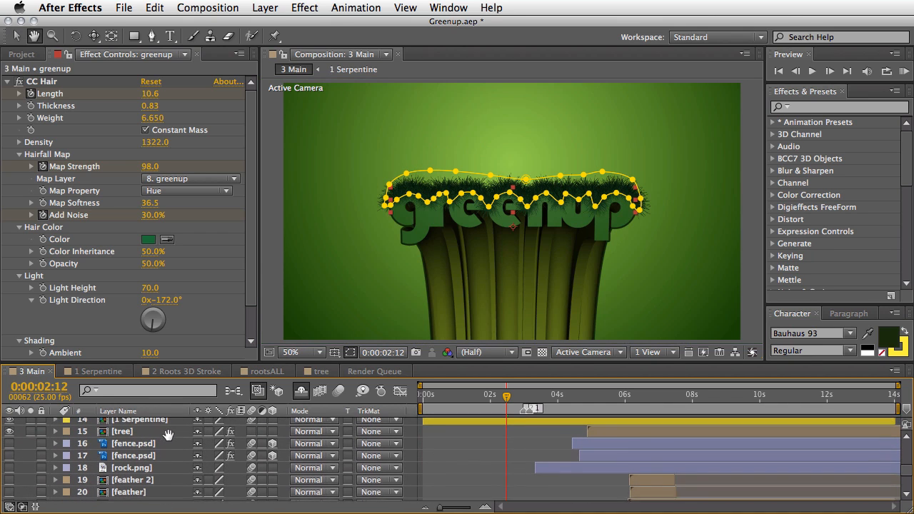
pyautogui.click(757, 402)
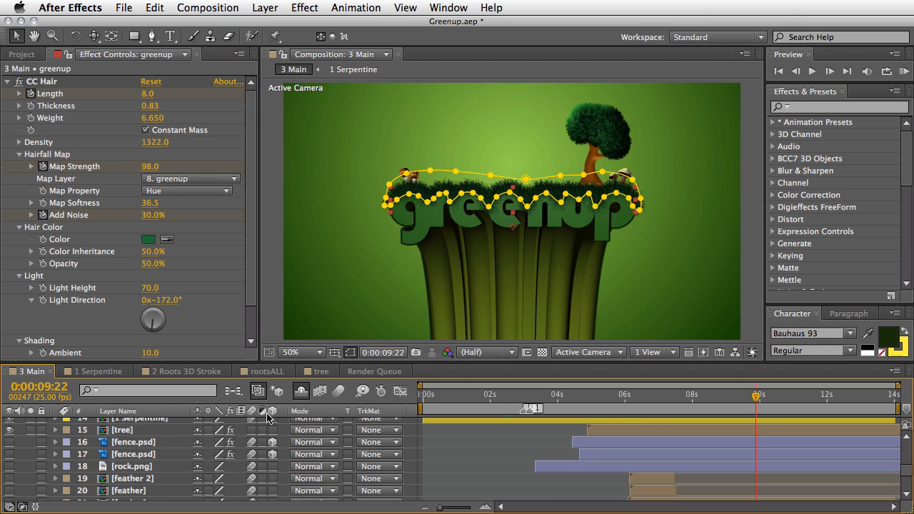
# Make both fence.psd layers, rock.png, the three feather layers and rootsALL visible, and move the current time to 0:00:06:20.
pyautogui.click(130, 444)
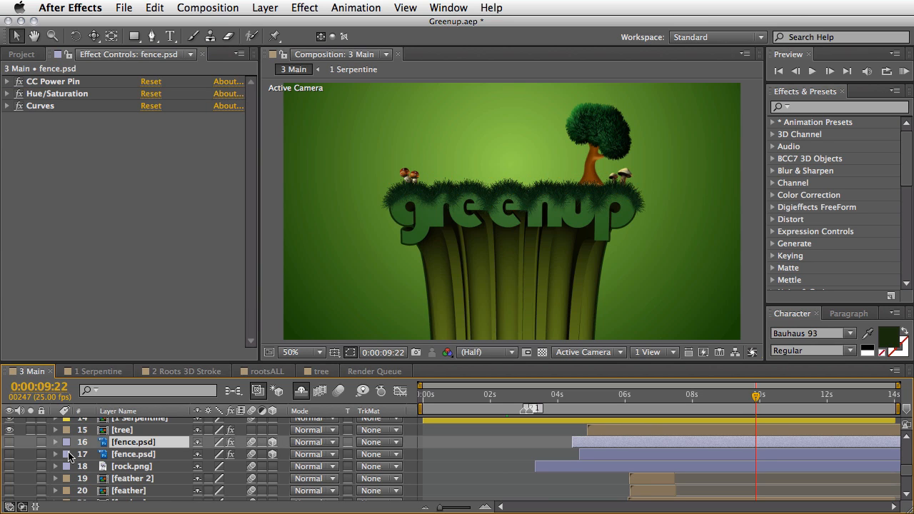
pyautogui.click(9, 443)
pyautogui.click(9, 454)
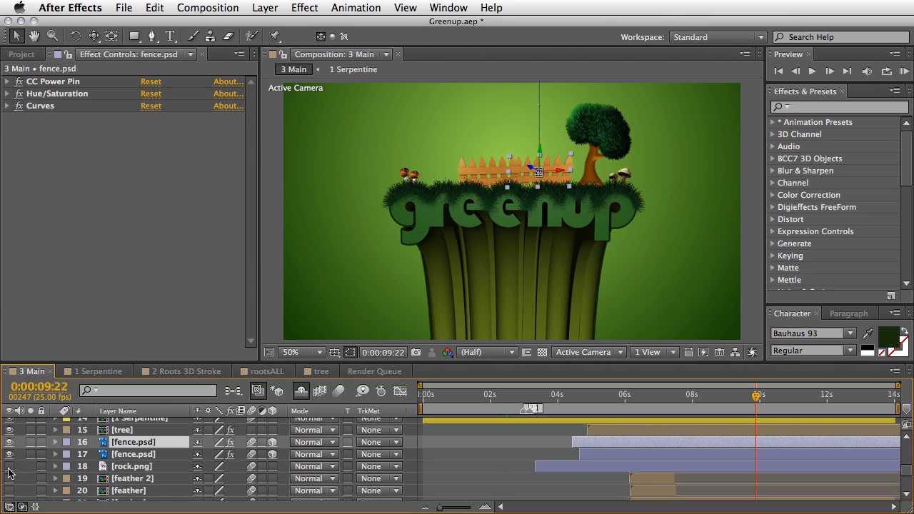
pyautogui.click(9, 466)
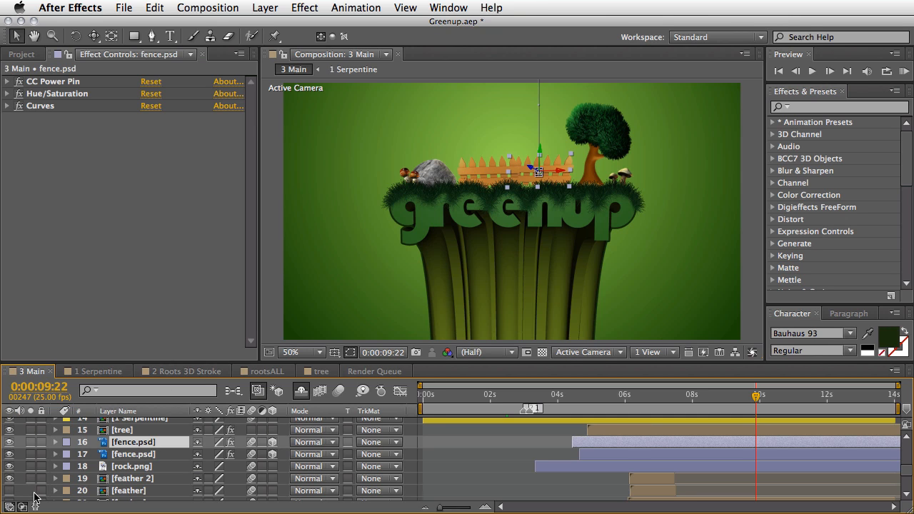
pyautogui.scroll(-3, 175, 464)
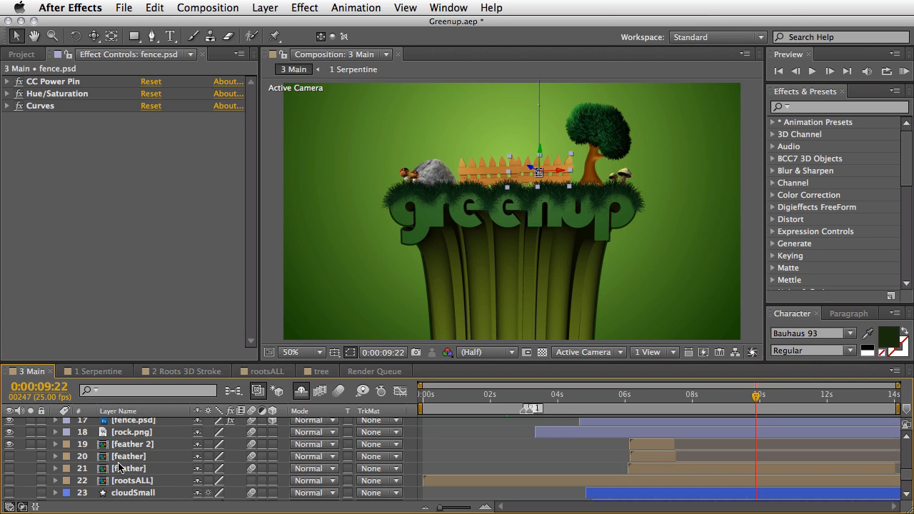
pyautogui.moveTo(10, 456); pyautogui.dragTo(9, 471)
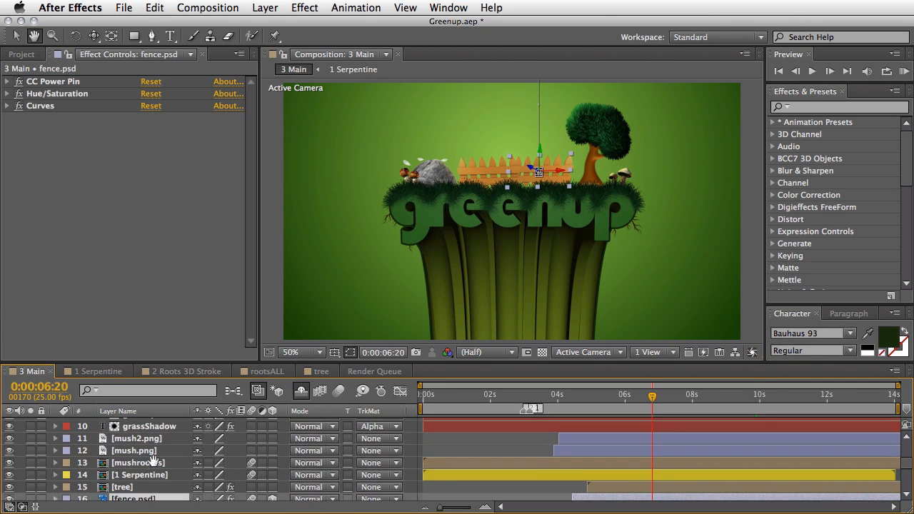
# Make the sheep02, sheep01, chicken and chicken shadow layers visible, and select chicken shadow to examine its mask.
pyautogui.scroll(5, 142, 457)
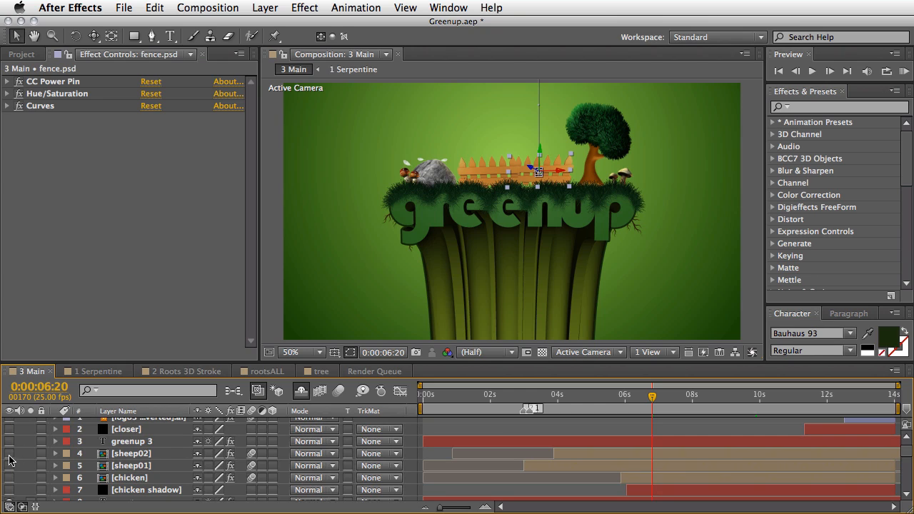
pyautogui.moveTo(9, 457); pyautogui.dragTo(14, 489)
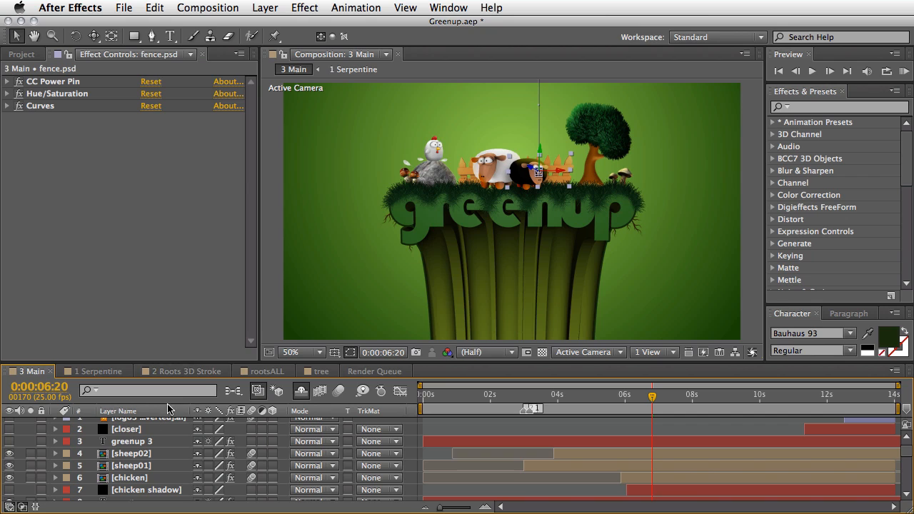
pyautogui.click(9, 491)
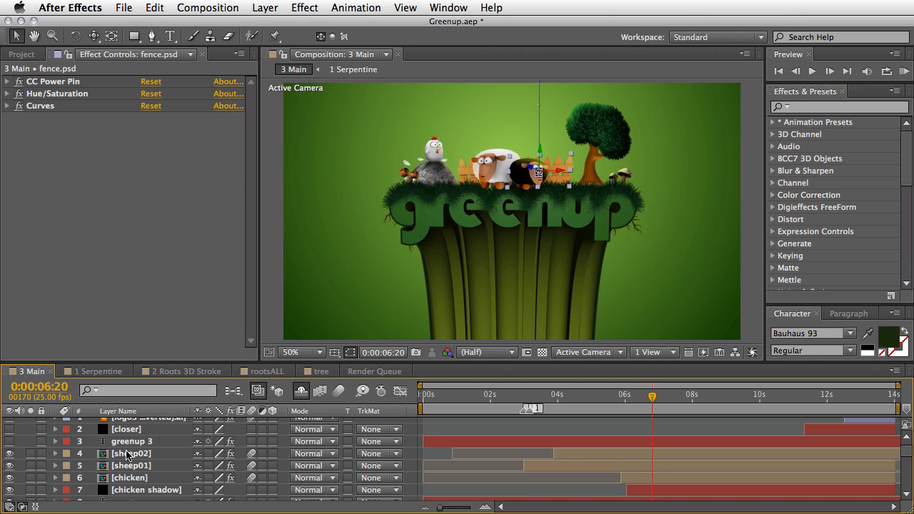
pyautogui.click(151, 491)
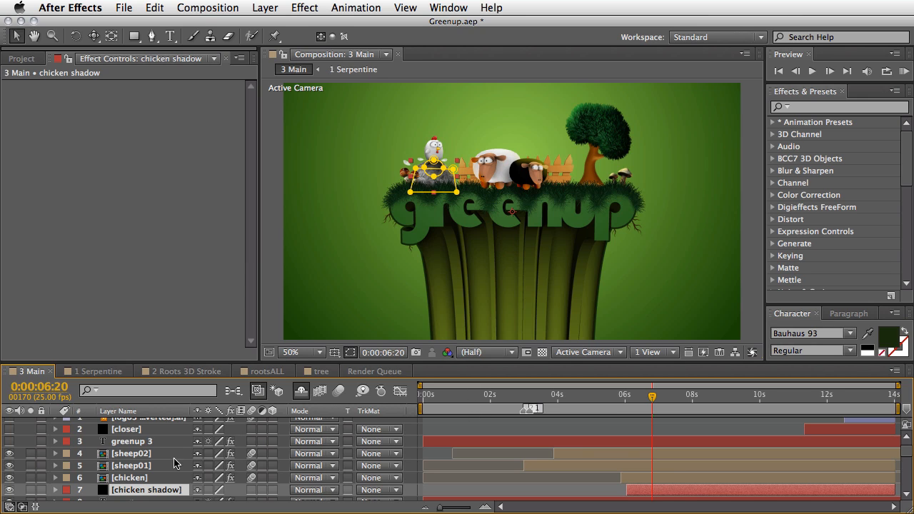
# Make the greenup 3 layer visible and select it to examine its CC Hair effect and mask.
pyautogui.click(10, 442)
pyautogui.click(10, 442)
pyautogui.click(10, 442)
pyautogui.click(132, 441)
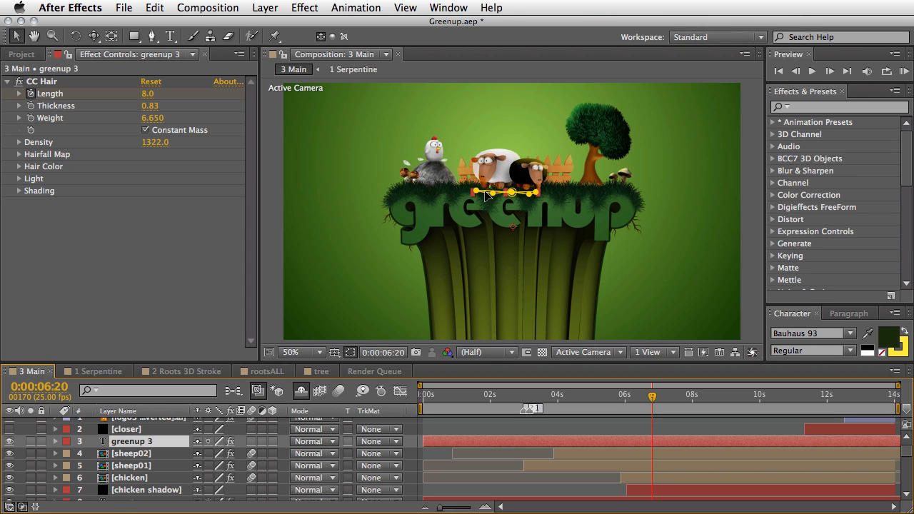
# Make the cloudSmall and cloudBig shape layers visible.
pyautogui.scroll(-5, 161, 471)
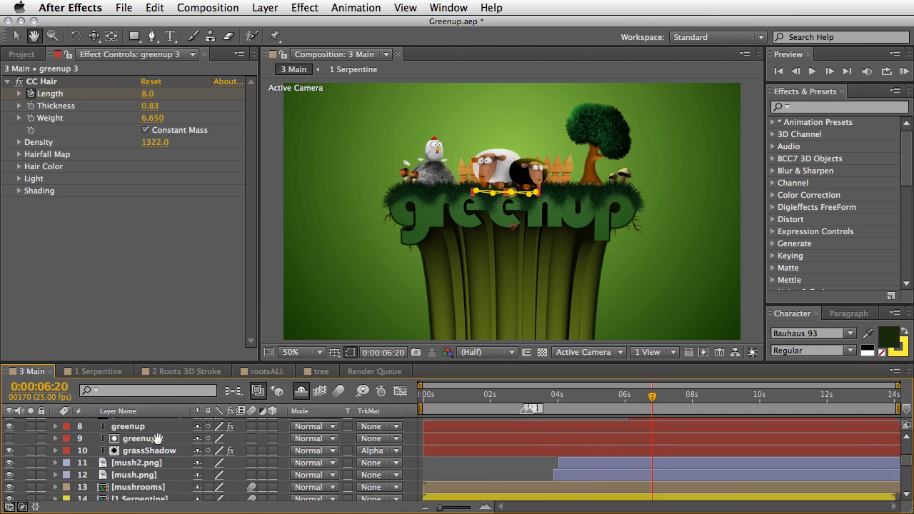
pyautogui.scroll(-4, 157, 438)
pyautogui.scroll(-2, 158, 457)
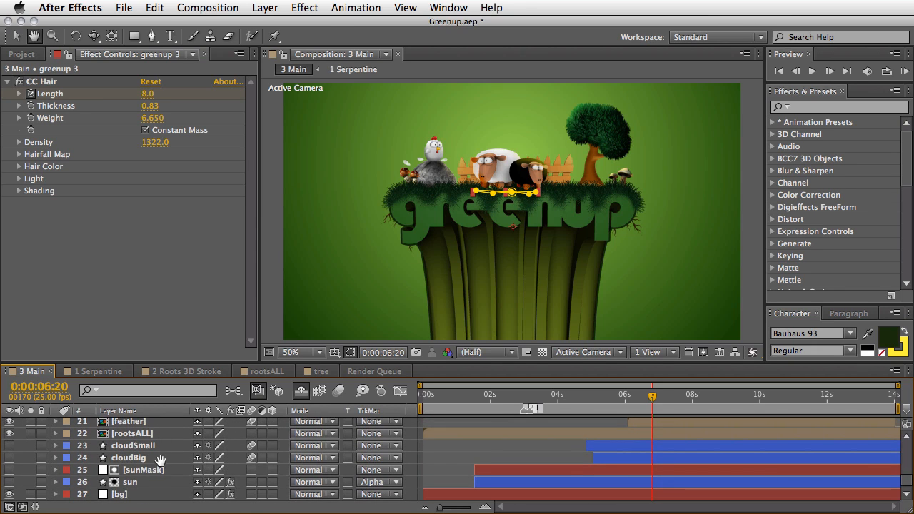
pyautogui.click(10, 445)
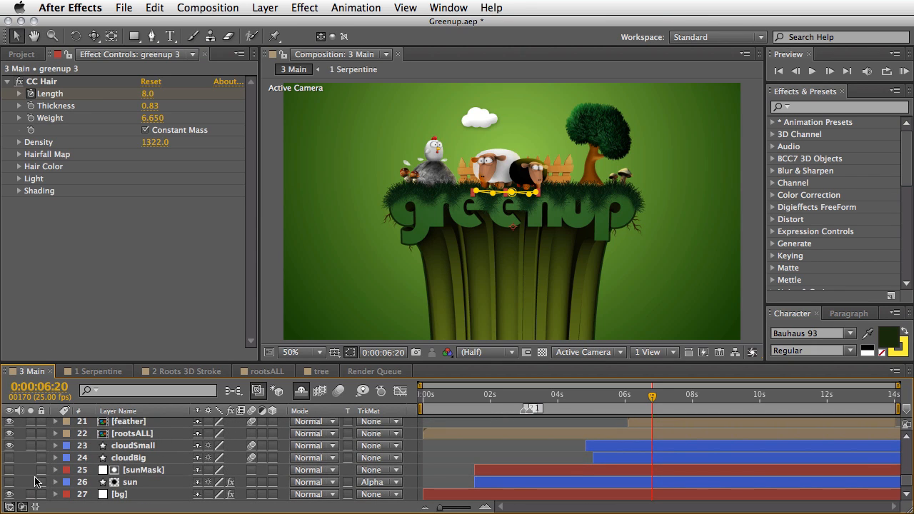
pyautogui.click(10, 457)
# Examine the Layer Styles of the cloudSmall layer, including Drop Shadow and Bevel and Emboss, with the composition at 100%.
pyautogui.click(129, 447)
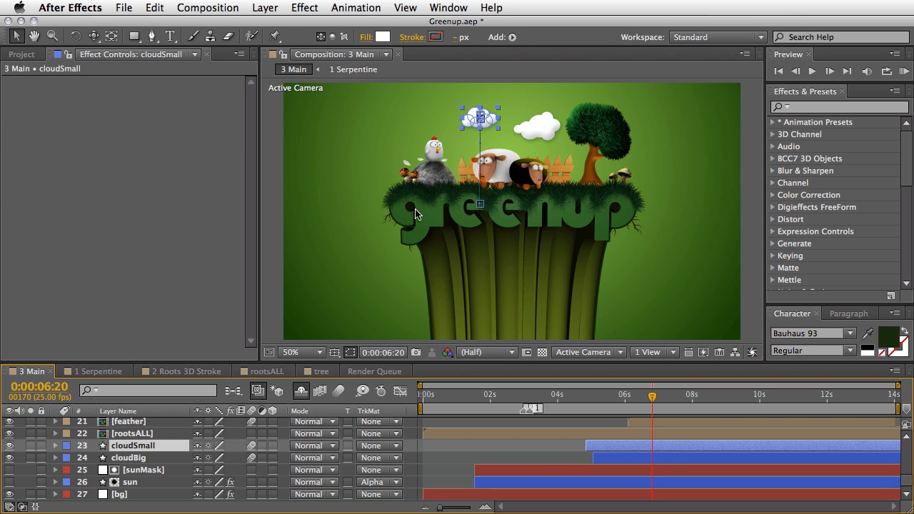
pyautogui.press('.')
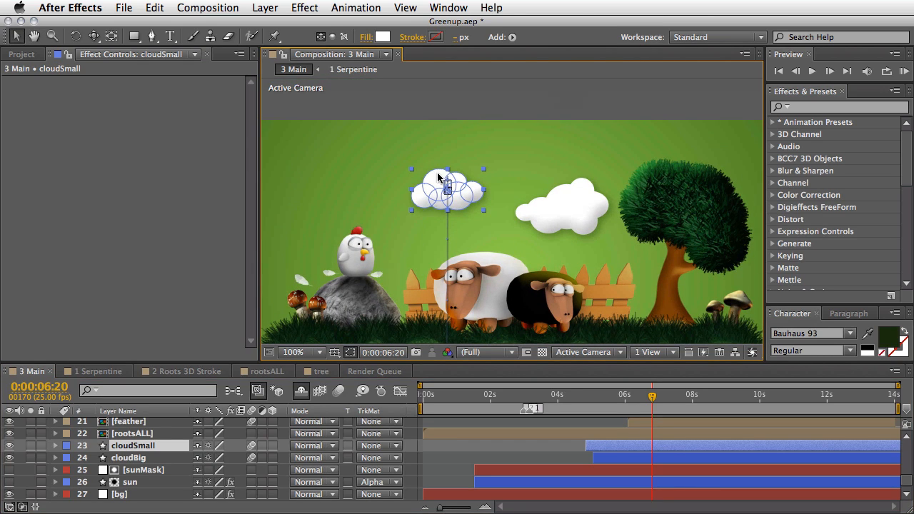
pyautogui.click(56, 445)
pyautogui.click(68, 482)
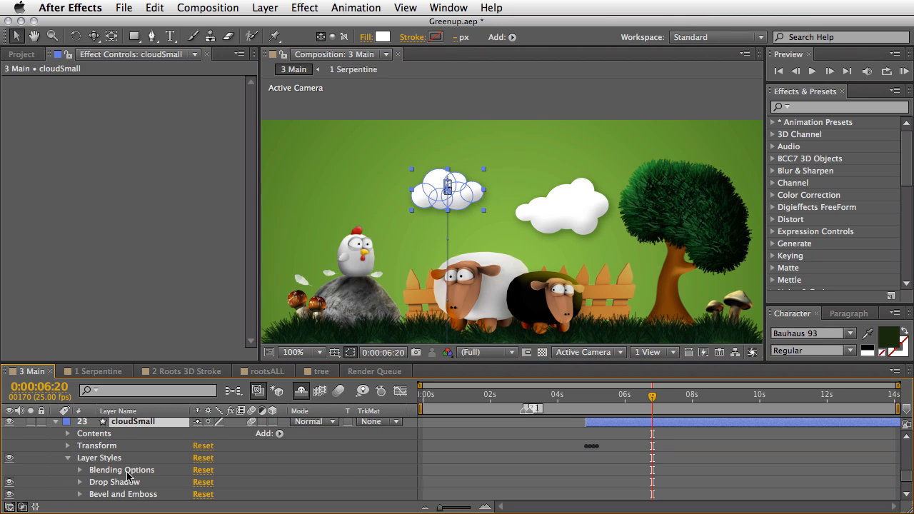
pyautogui.scroll(-2, 135, 482)
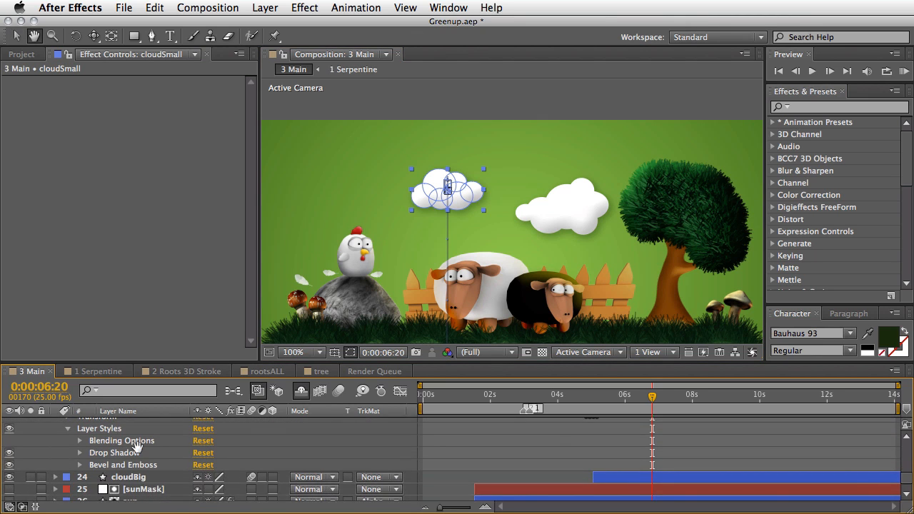
pyautogui.scroll(2, 132, 460)
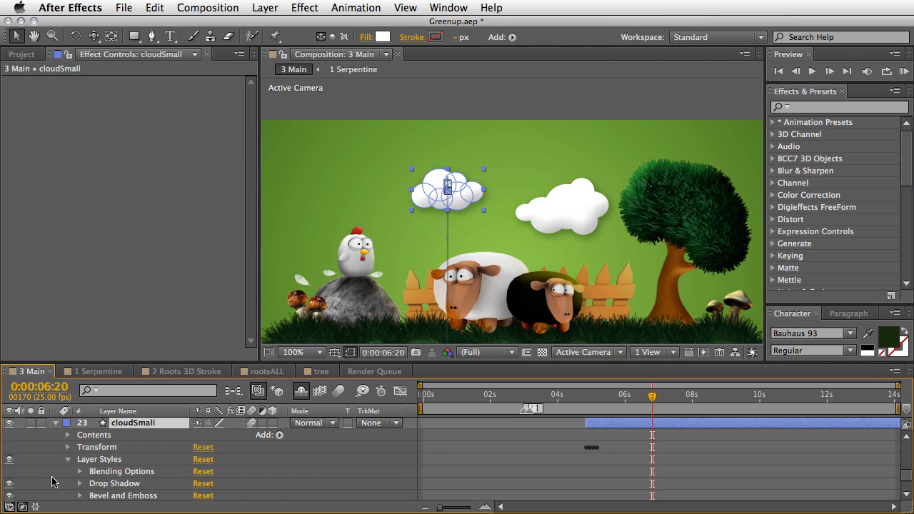
# Compare cloudSmall with and without its layer styles and with its shape outlines hidden, and collapse the layer.
pyautogui.click(9, 463)
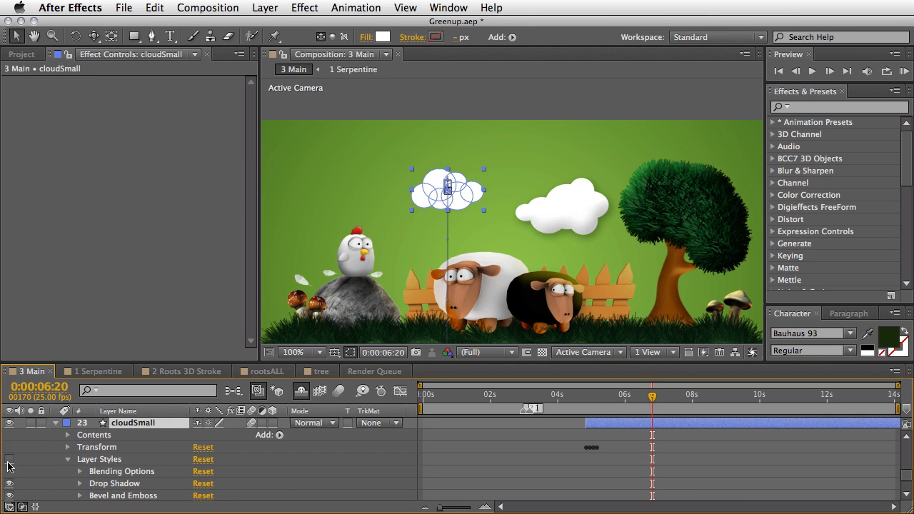
pyautogui.click(7, 463)
pyautogui.click(345, 356)
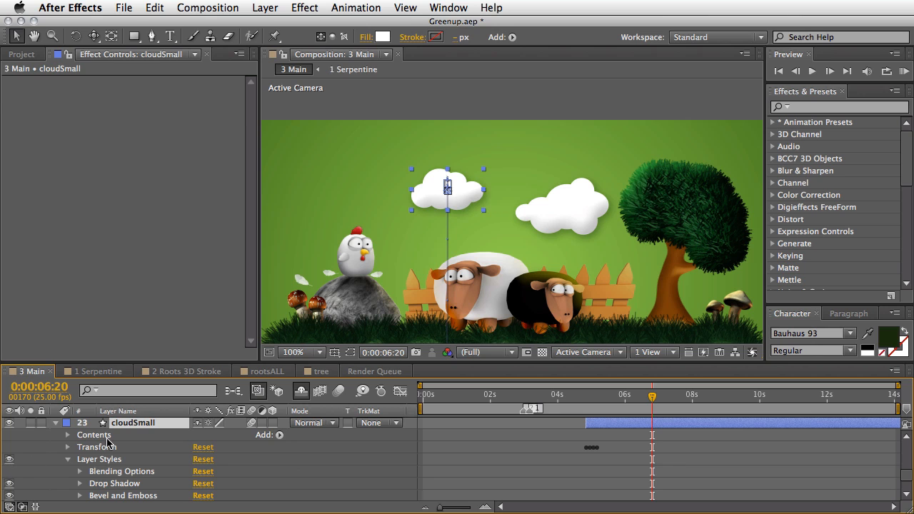
pyautogui.click(56, 423)
# Make the sun layer visible below the sunMask layer.
pyautogui.click(163, 469)
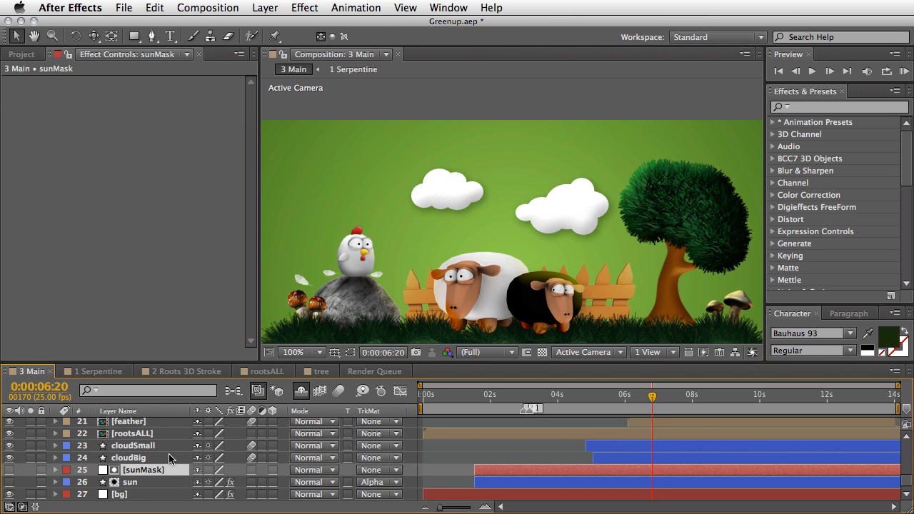
pyautogui.click(140, 482)
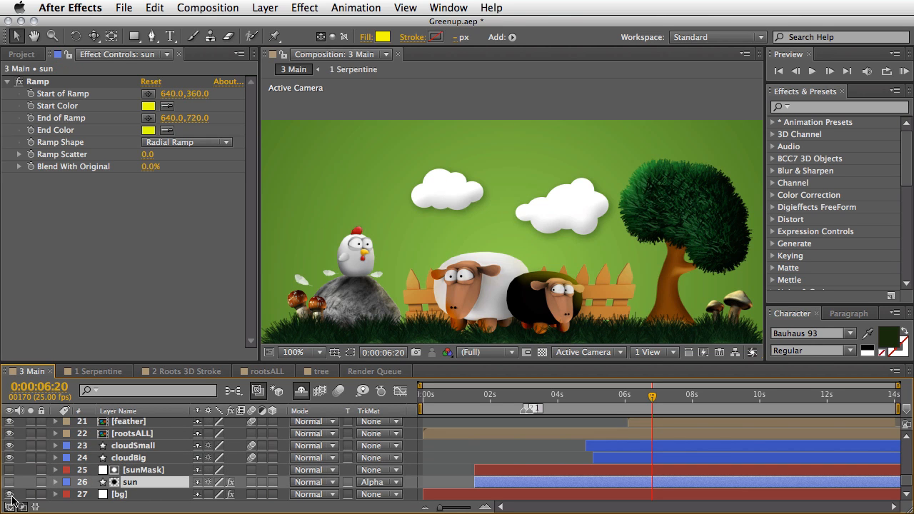
pyautogui.click(10, 482)
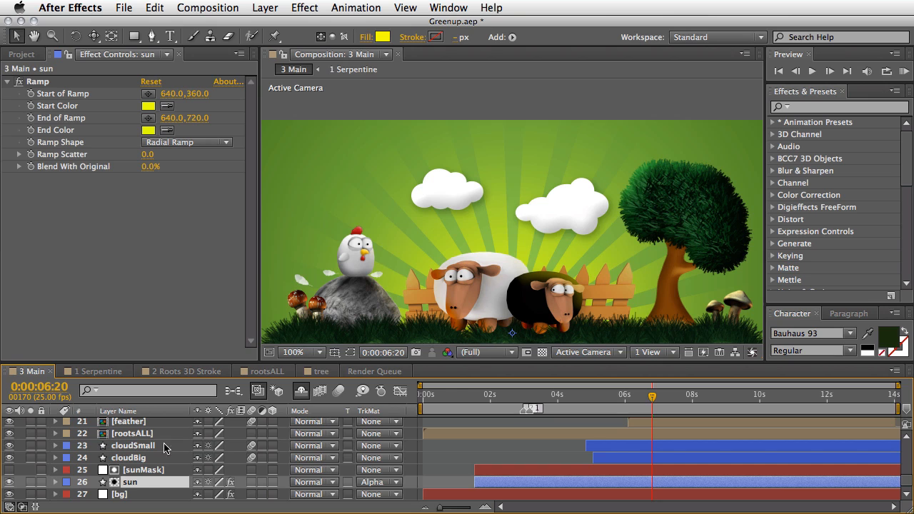
# Display the sunMask layer's mask outline and check the sun layer's track matte options without changing them.
pyautogui.click(137, 471)
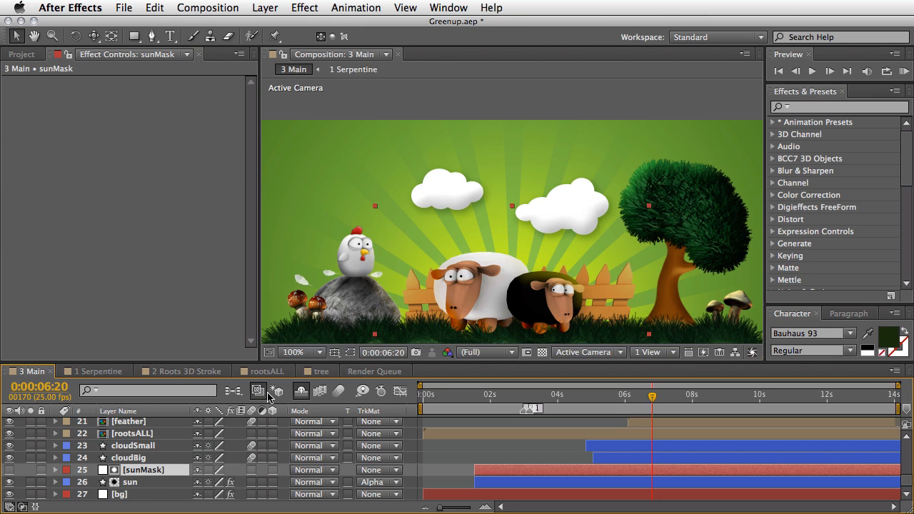
pyautogui.click(350, 352)
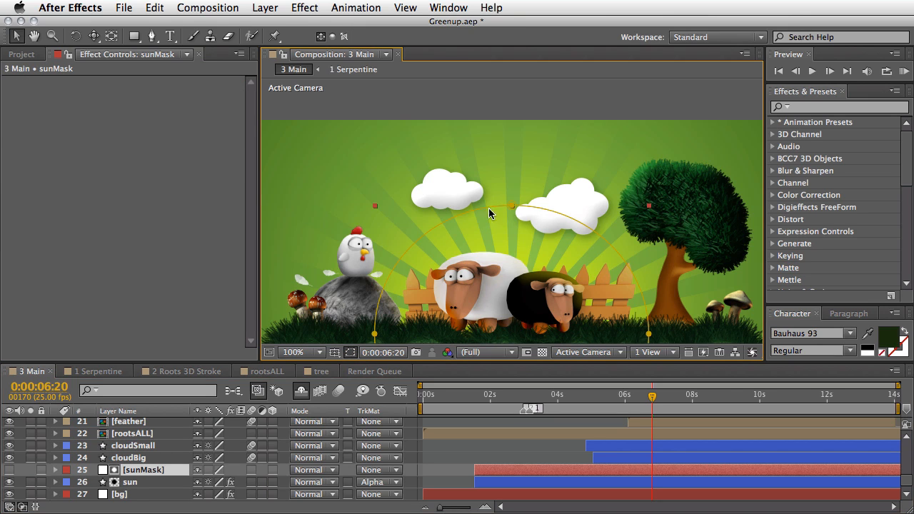
pyautogui.click(377, 483)
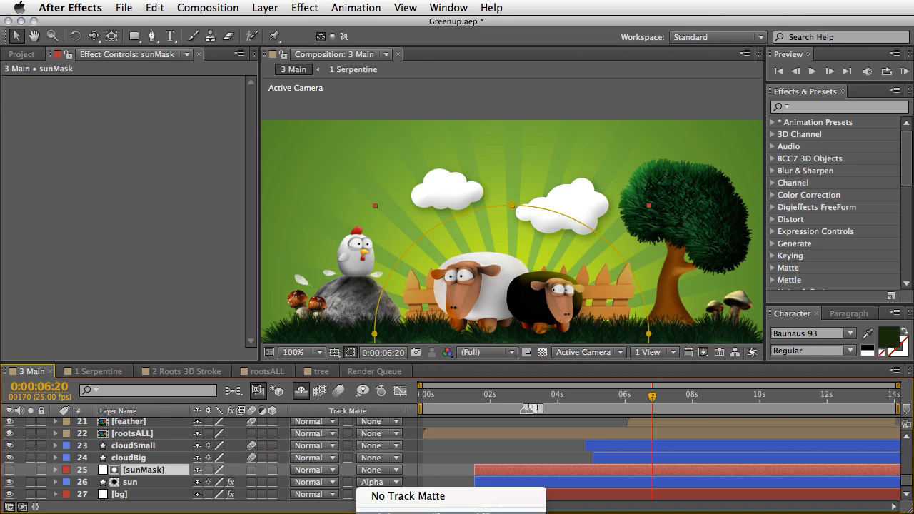
pyautogui.click(429, 463)
# Solo the sun layer, center its rays in the composition view, and move the current time to 0:00:06:21.
pyautogui.click(129, 482)
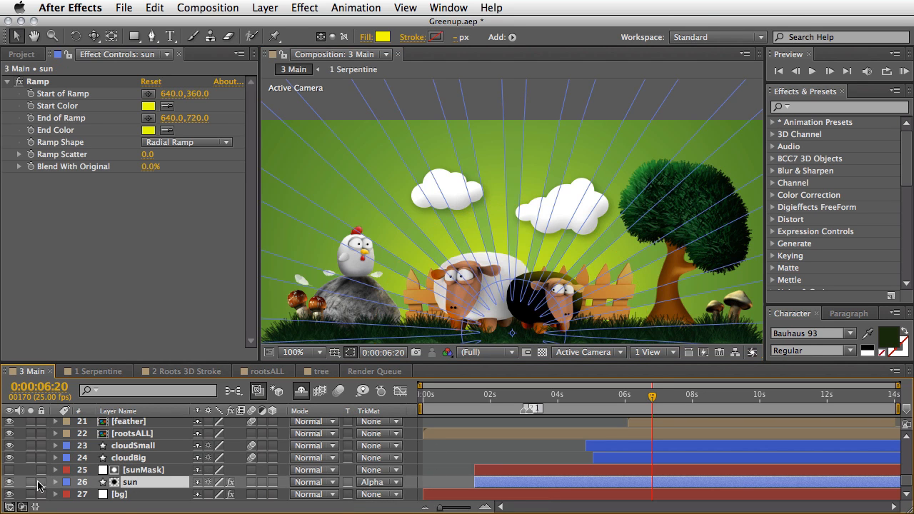
pyautogui.click(30, 482)
pyautogui.moveTo(529, 280); pyautogui.dragTo(553, 174)
pyautogui.moveTo(652, 395)
pyautogui.mouseDown()
pyautogui.moveTo(491, 407)
pyautogui.moveTo(653, 411)
pyautogui.mouseUp()
# Expand the sun layer's Contents and examine its Ellipse 1 and Polystar 1 shapes.
pyautogui.click(55, 481)
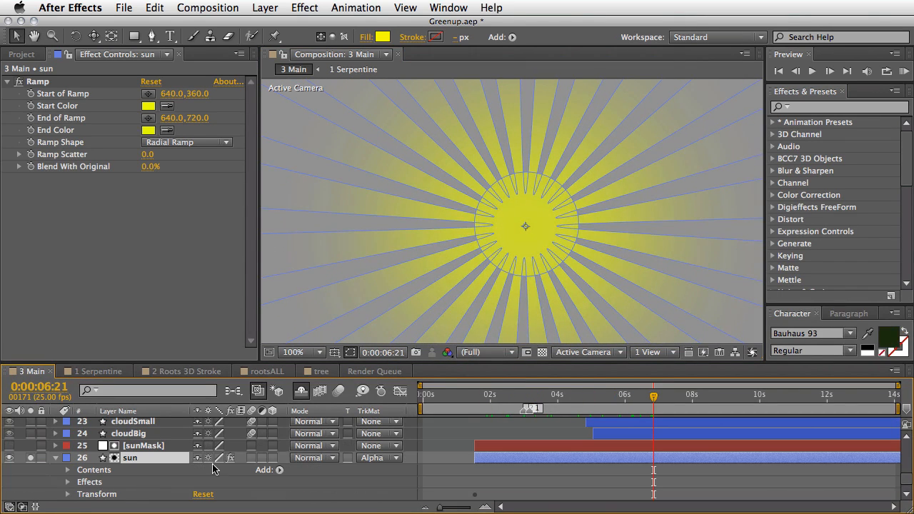
pyautogui.click(68, 470)
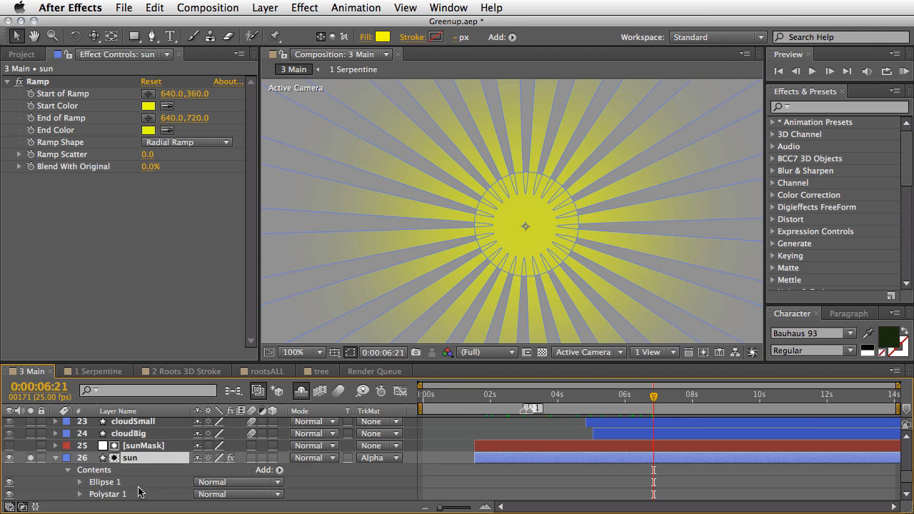
pyautogui.scroll(-1, 143, 460)
pyautogui.click(107, 446)
pyautogui.click(111, 457)
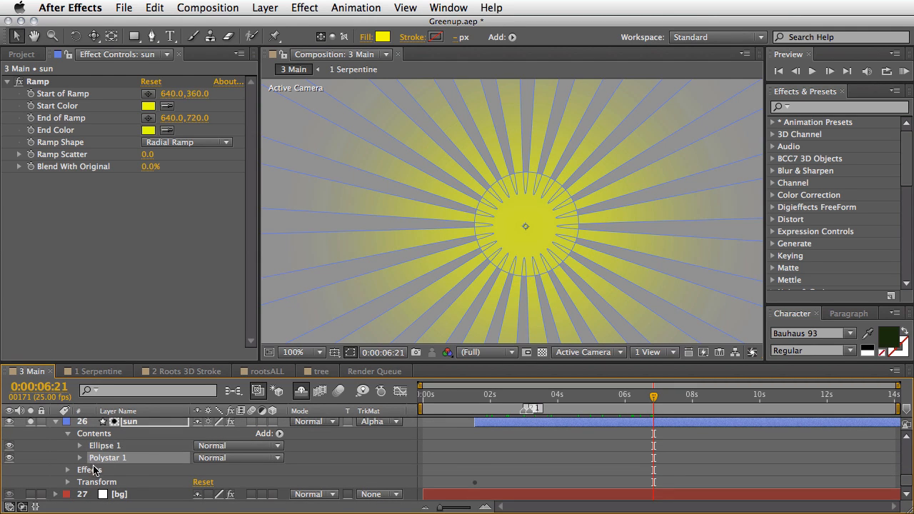
# Reveal the sun layer's Rotation expression and scrub the time to 0:00:06:24 to watch the rays turn.
pyautogui.press('e')
pyautogui.press('e')
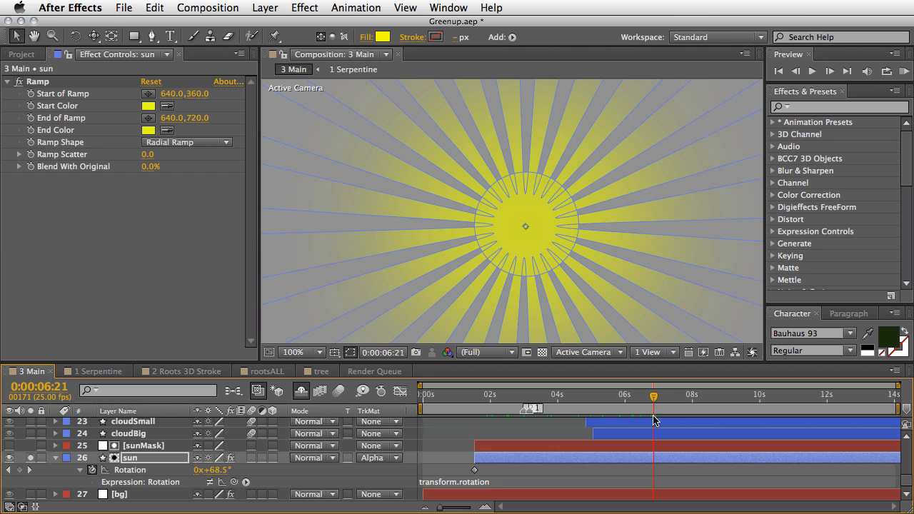
pyautogui.moveTo(653, 397)
pyautogui.mouseDown()
pyautogui.moveTo(600, 400)
pyautogui.moveTo(669, 400)
pyautogui.moveTo(656, 399)
pyautogui.mouseUp()
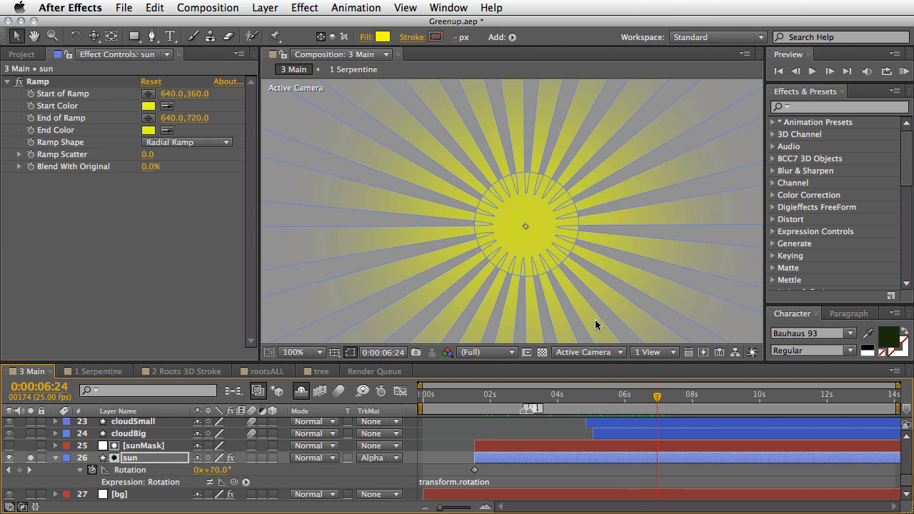
# Unsolo and collapse the sun layer, and examine the bg layer's Ramp effect with the composition at 50%.
pyautogui.click(30, 458)
pyautogui.click(56, 458)
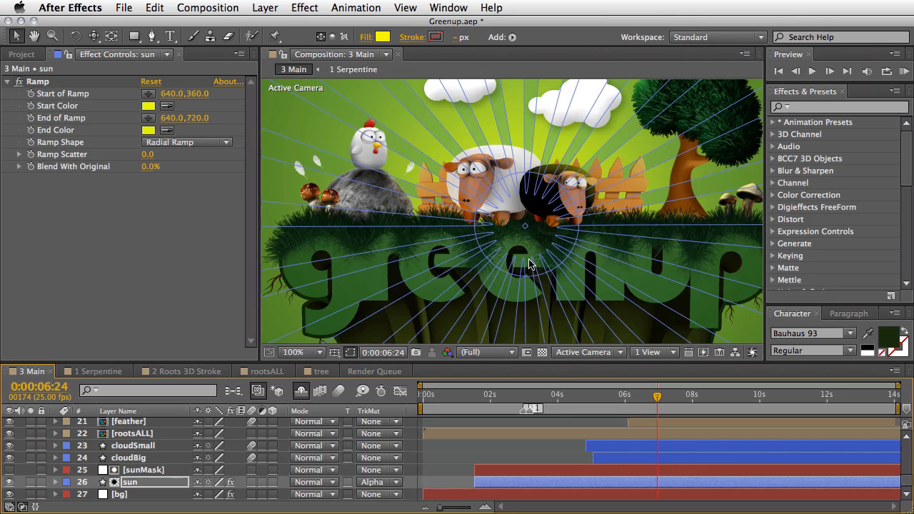
pyautogui.press(',')
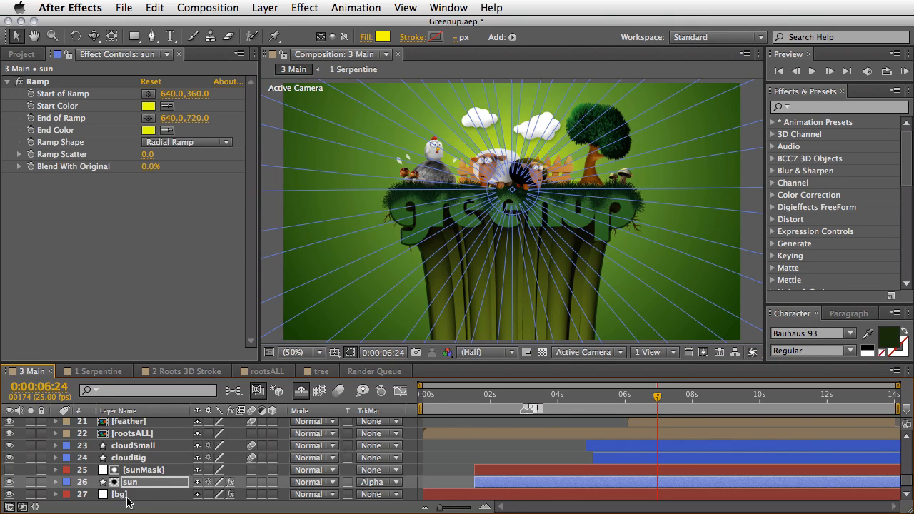
pyautogui.click(118, 494)
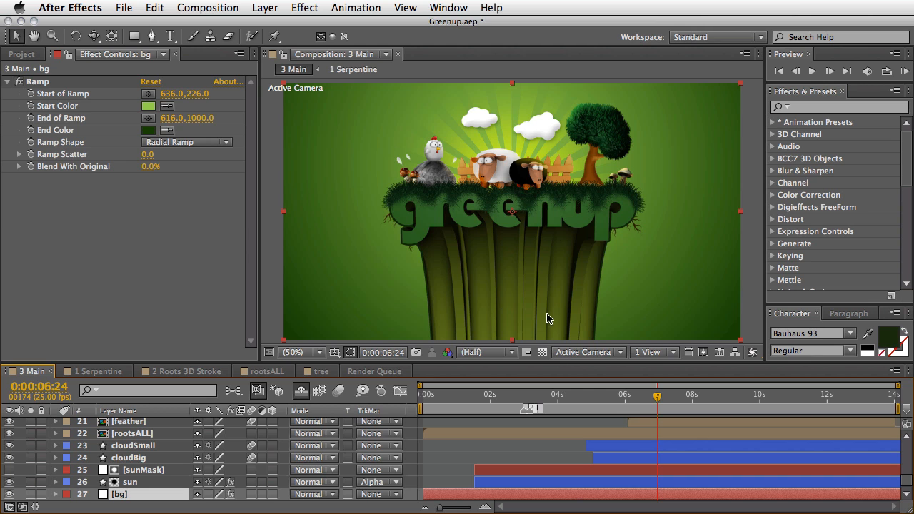
# Move the current time to 0:00:12:12 and turn on the visibility of the closer and logo3 layers.
pyautogui.press('`')
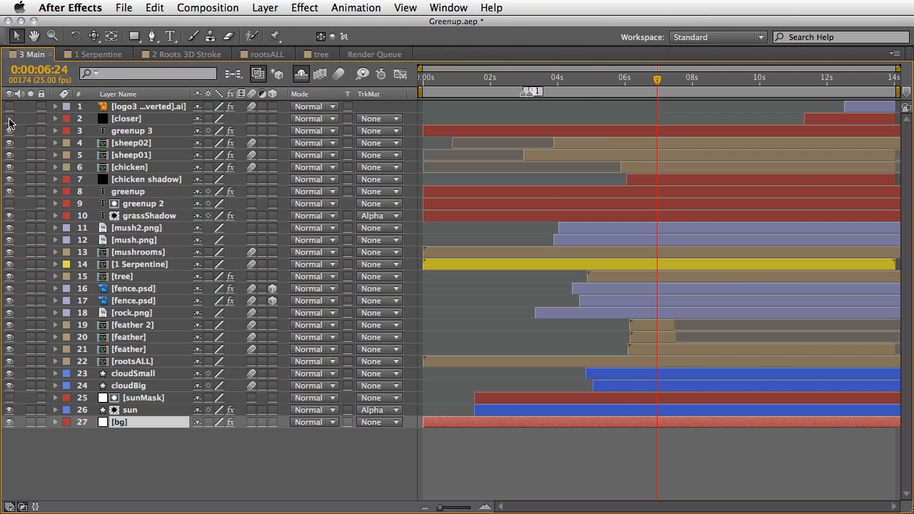
pyautogui.press('`')
pyautogui.click(842, 396)
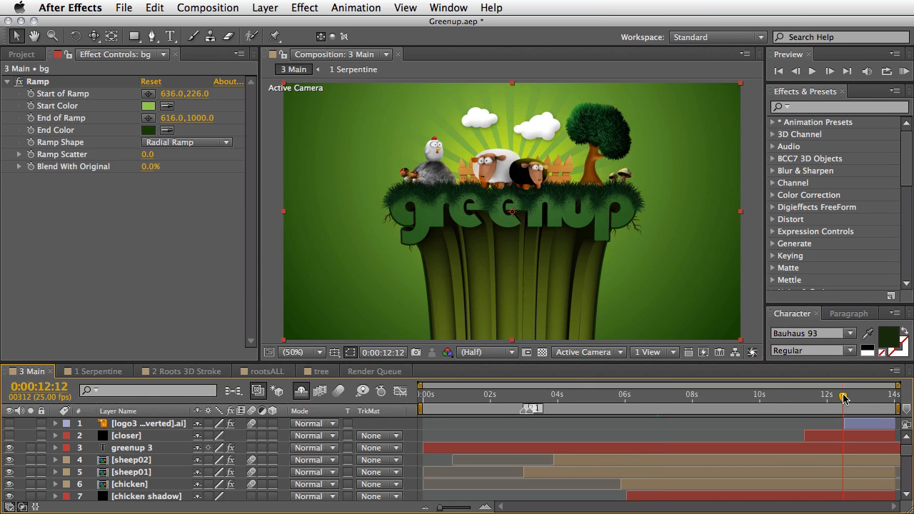
pyautogui.click(10, 435)
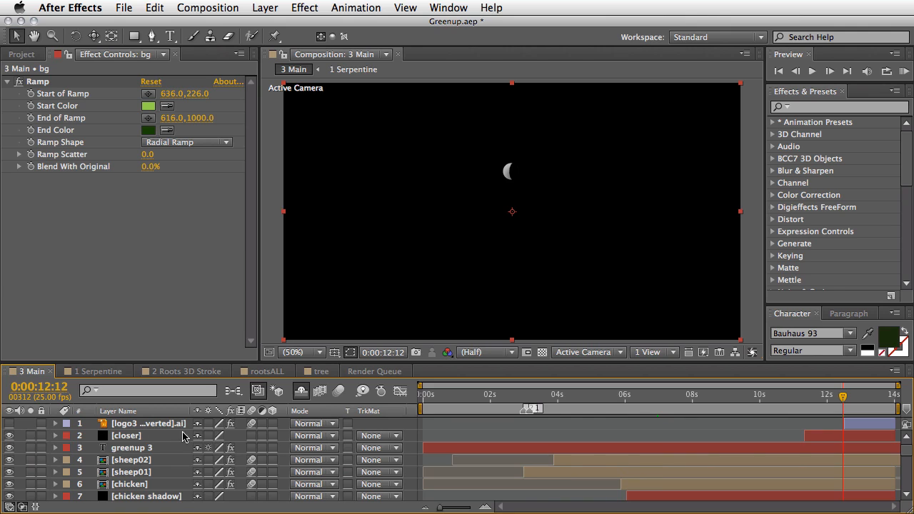
pyautogui.click(9, 423)
# Scrub the closing transition through to 0:00:13:16, and review the scene's animation between 0:00:05:09 and 0:00:10:11.
pyautogui.moveTo(854, 399); pyautogui.dragTo(835, 402)
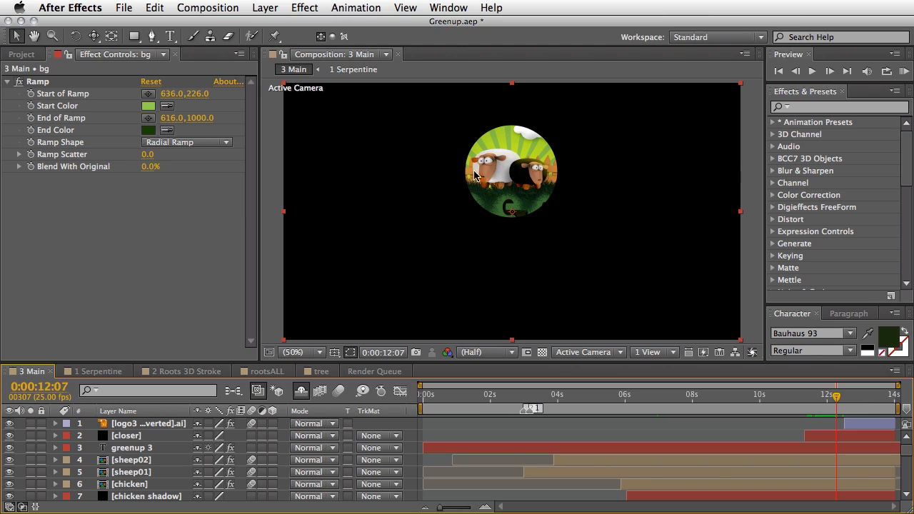
pyautogui.moveTo(836, 397); pyautogui.dragTo(882, 398)
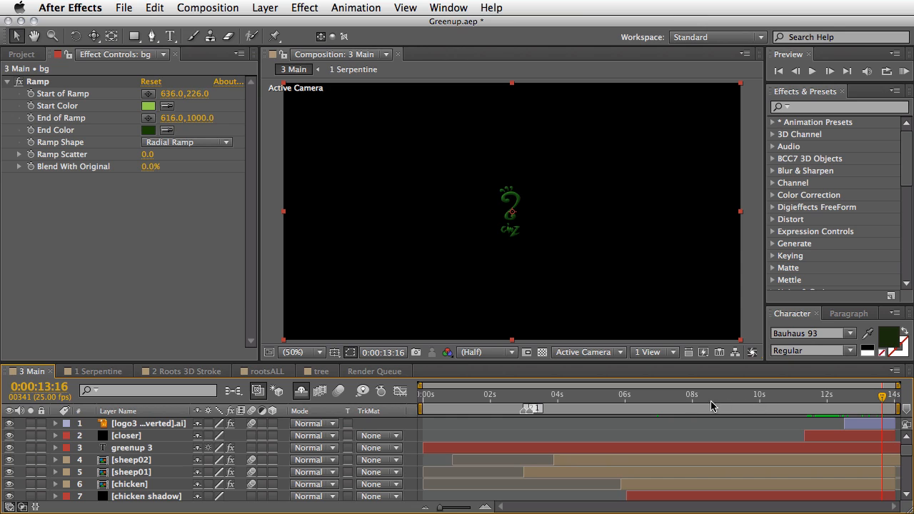
pyautogui.click(603, 397)
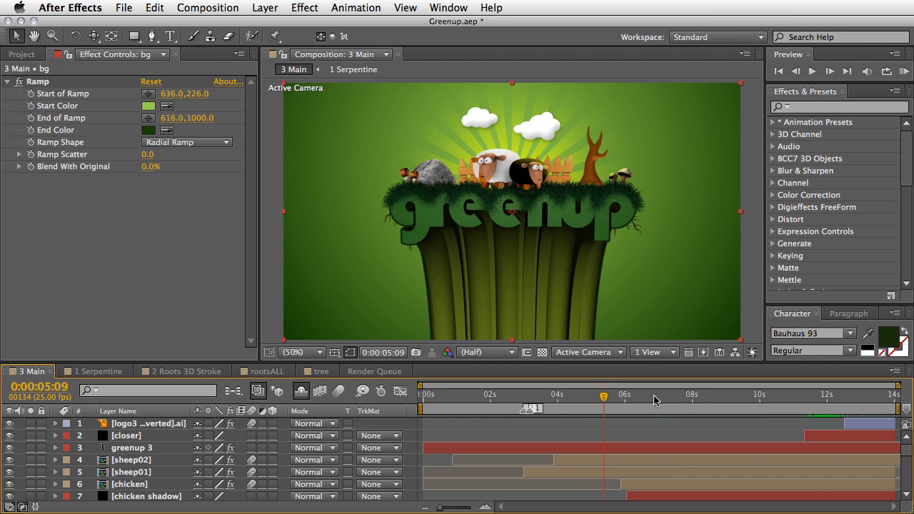
pyautogui.click(712, 396)
pyautogui.moveTo(739, 398); pyautogui.dragTo(776, 404)
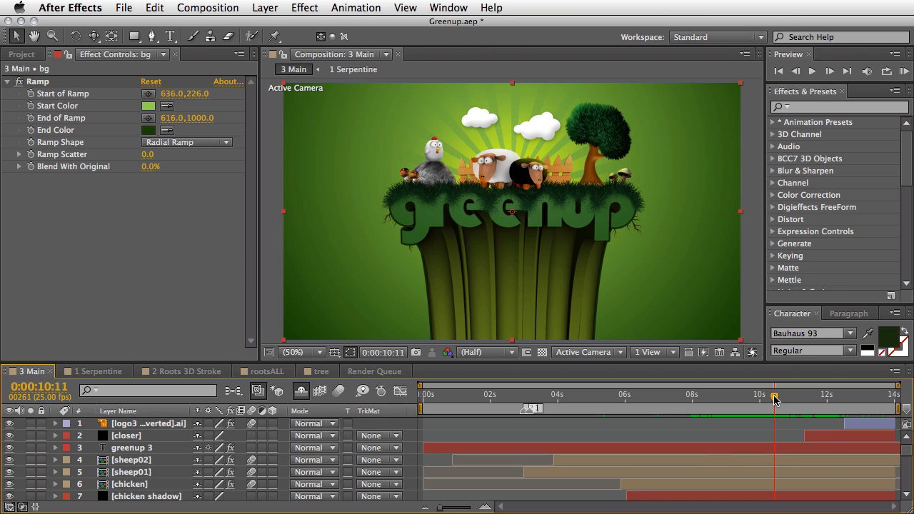
pyautogui.moveTo(776, 399); pyautogui.dragTo(691, 399)
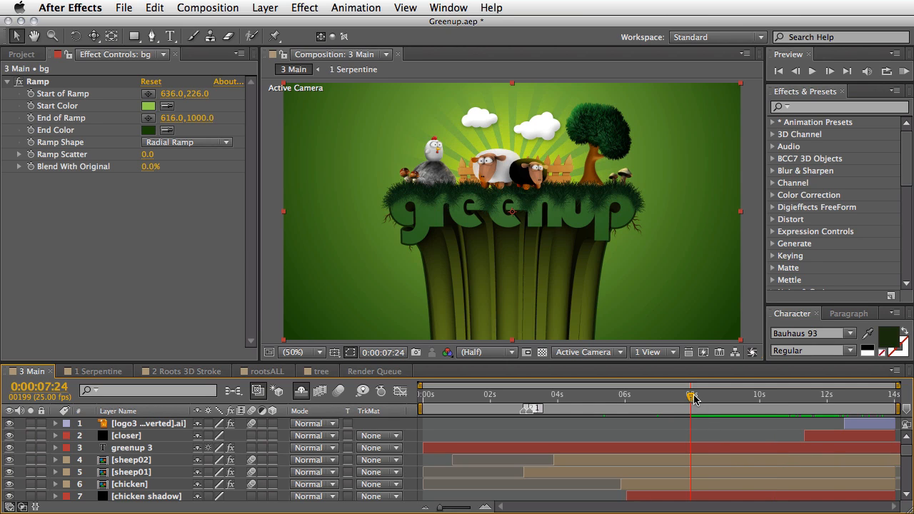
pyautogui.moveTo(691, 400); pyautogui.dragTo(748, 400)
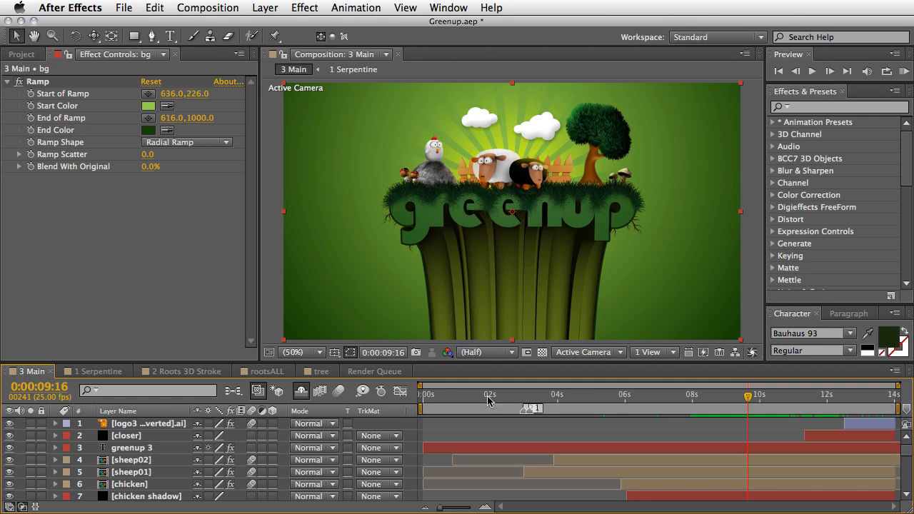
# Scrub the opening of 3 Main to 0:00:02:02 and open the 1 Serpentine precomposition.
pyautogui.moveTo(422, 400); pyautogui.dragTo(493, 398)
pyautogui.scroll(-5, 142, 456)
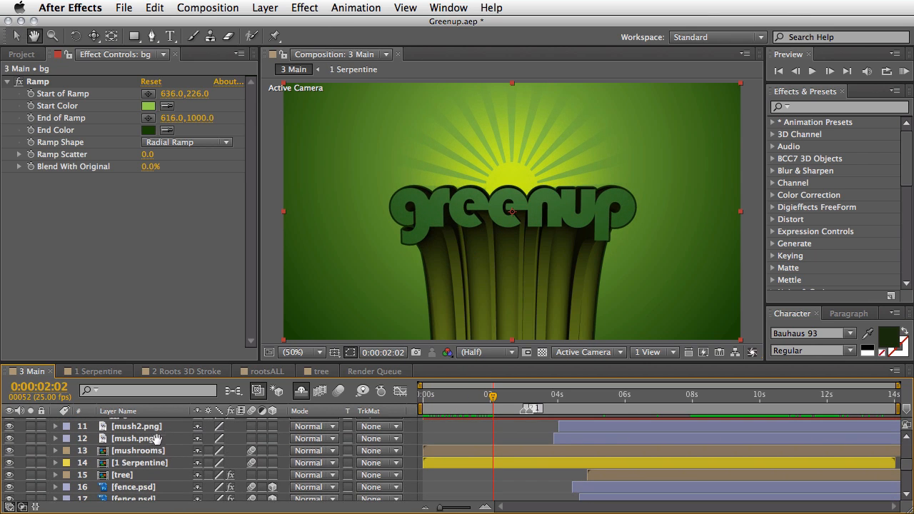
pyautogui.click(140, 464)
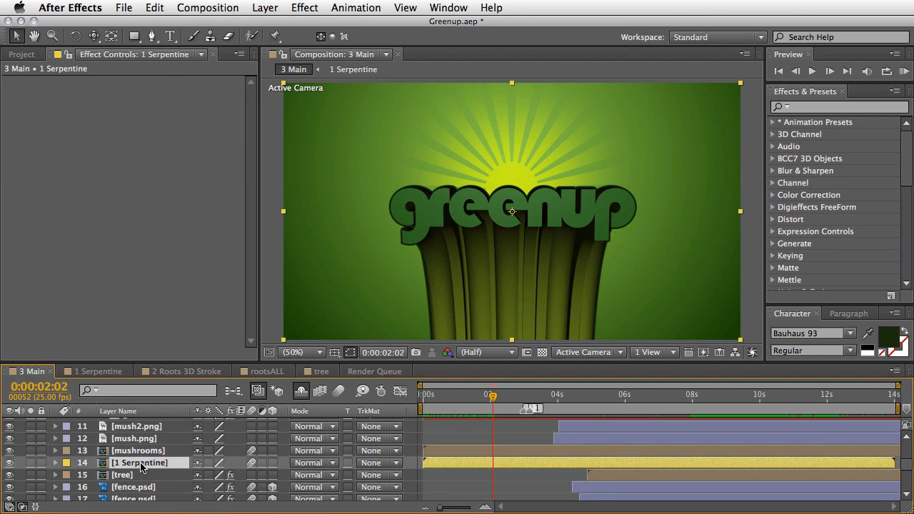
pyautogui.doubleClick(140, 466)
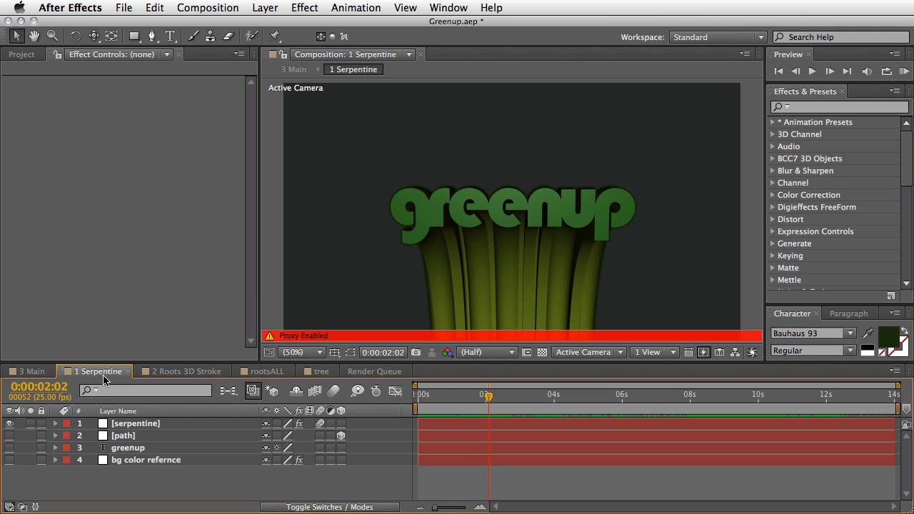
# Disable the proxy of the 1 Serpentine composition and display the serpentine layer's 3D Serpentine effect settings.
pyautogui.click(128, 424)
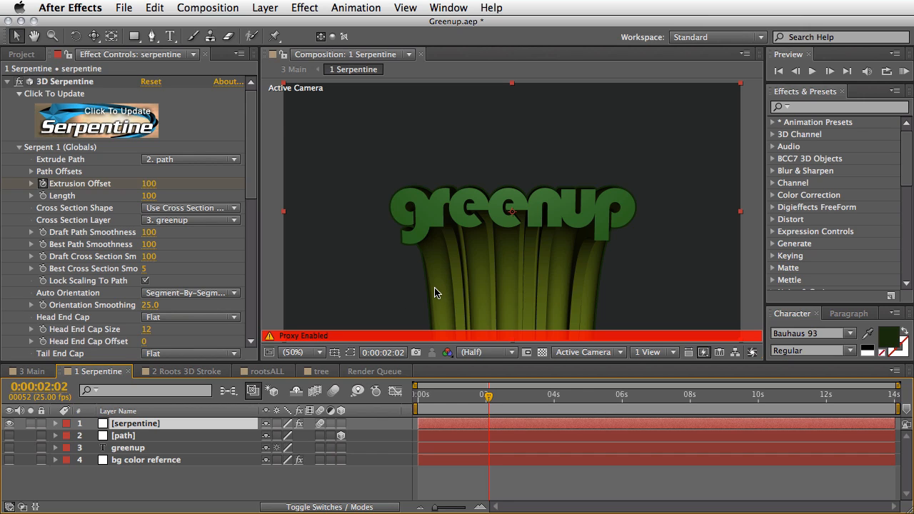
pyautogui.click(26, 55)
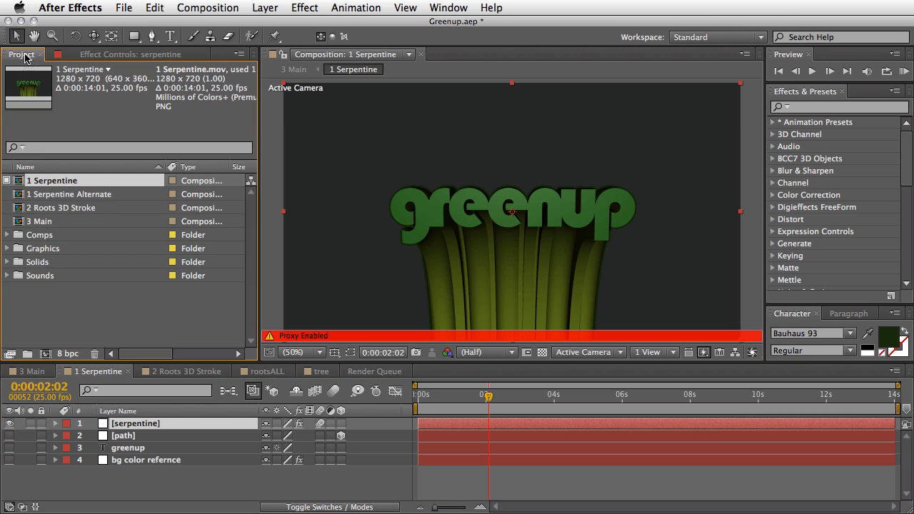
pyautogui.click(7, 182)
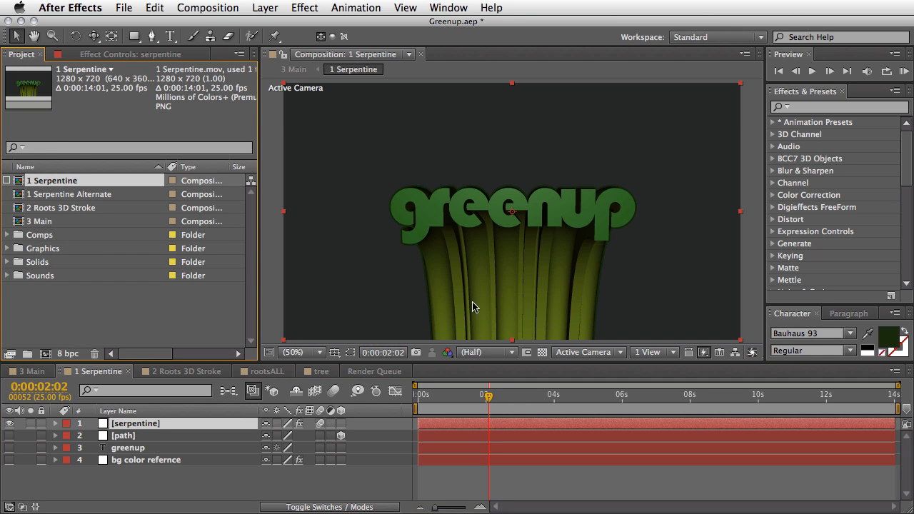
pyautogui.click(130, 54)
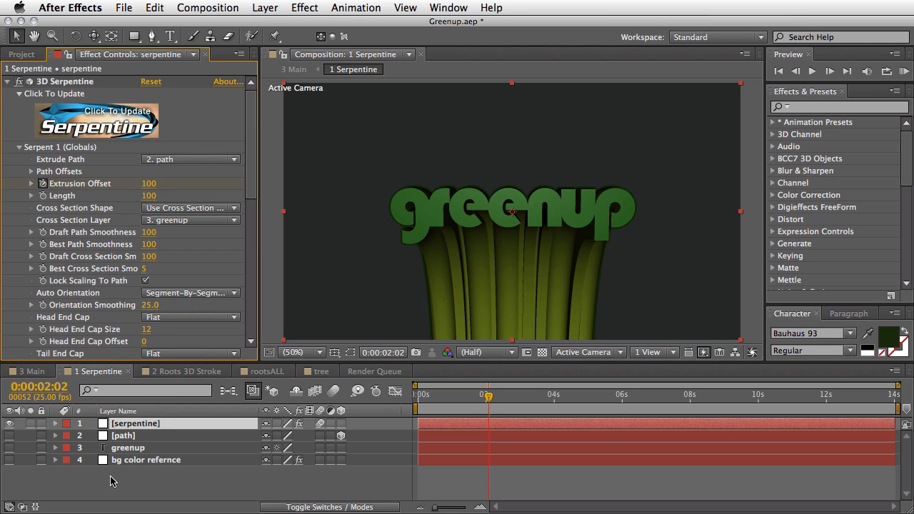
# Hide the serpentine layer and briefly show the bg color refernce layer to view its gradient.
pyautogui.click(9, 424)
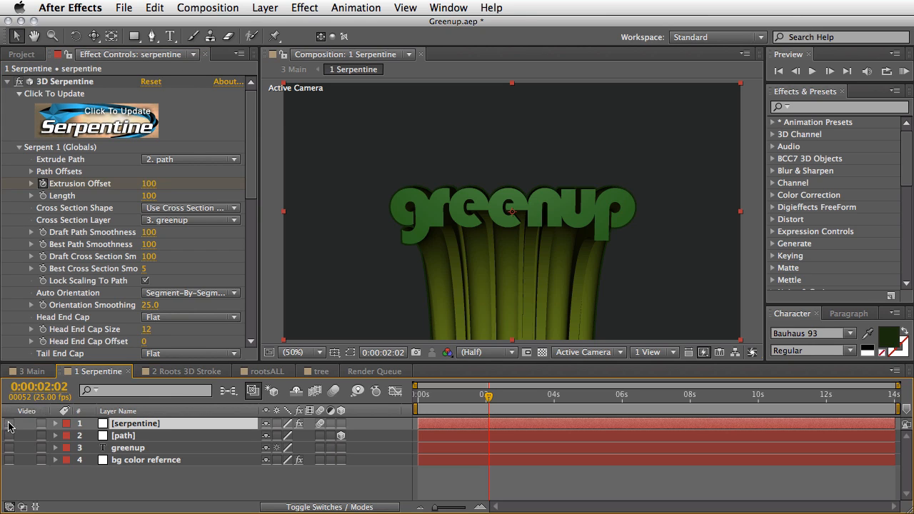
pyautogui.click(9, 460)
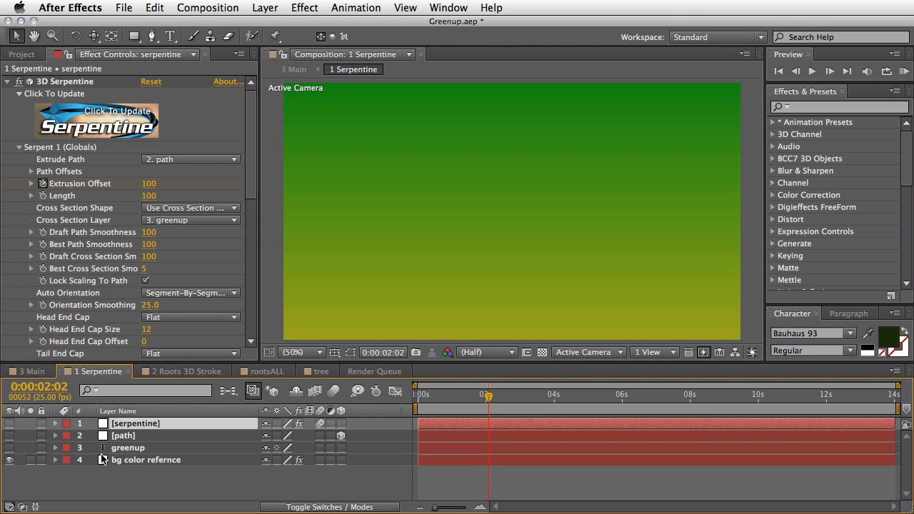
pyautogui.click(8, 460)
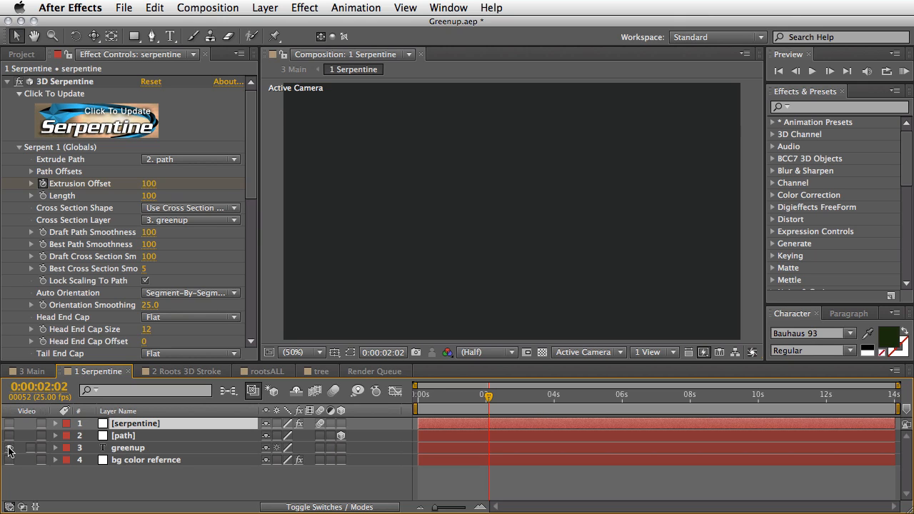
# Show the greenup text layer and examine it against the transparency grid.
pyautogui.click(10, 448)
pyautogui.click(136, 450)
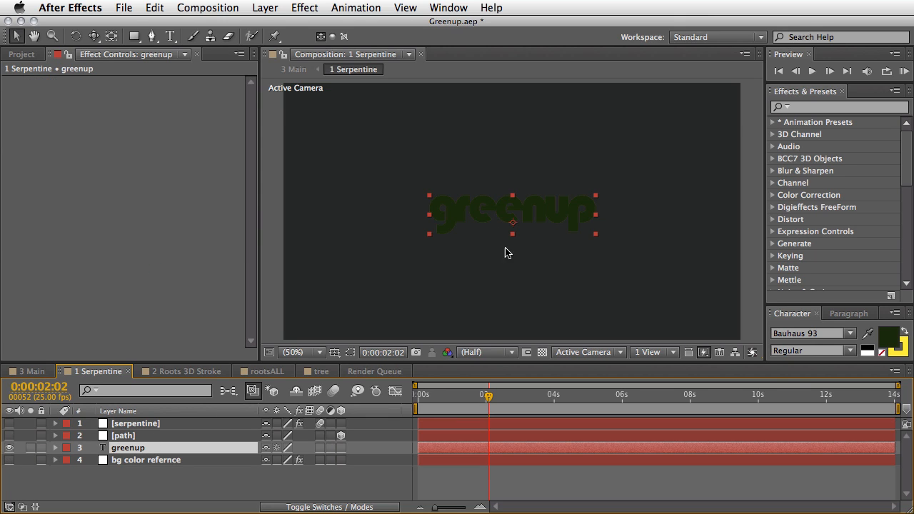
pyautogui.click(541, 352)
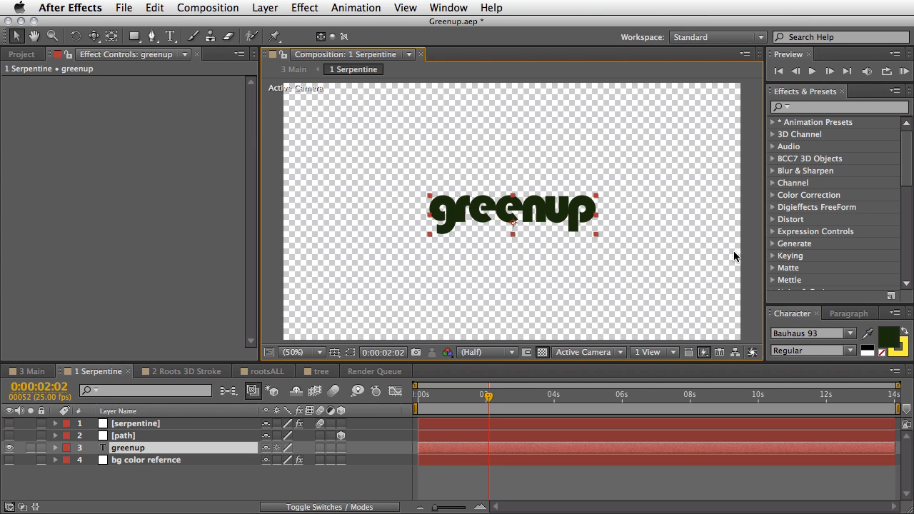
# Show only the path layer without the transparency grid, and scrub to 0:00:02:04 to watch its motion.
pyautogui.click(8, 448)
pyautogui.click(8, 435)
pyautogui.click(158, 436)
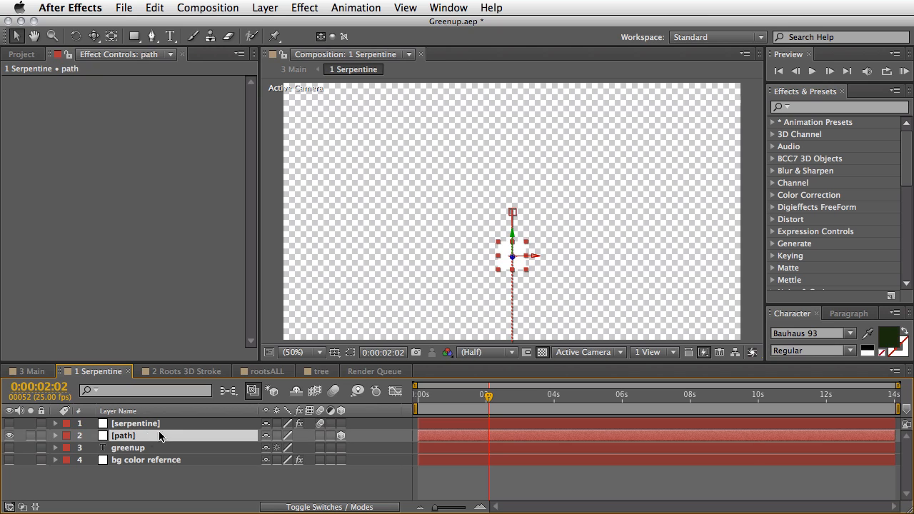
pyautogui.click(542, 353)
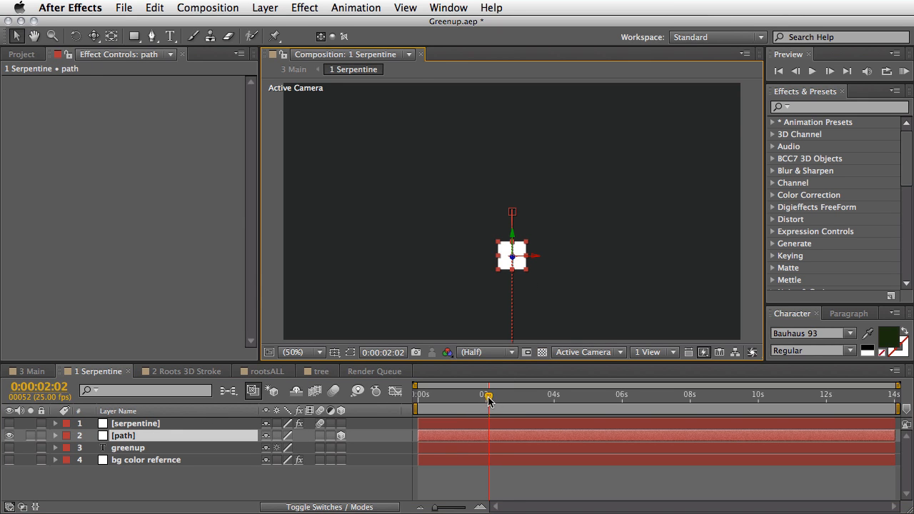
pyautogui.moveTo(487, 404)
pyautogui.mouseDown()
pyautogui.moveTo(423, 404)
pyautogui.moveTo(491, 402)
pyautogui.mouseUp()
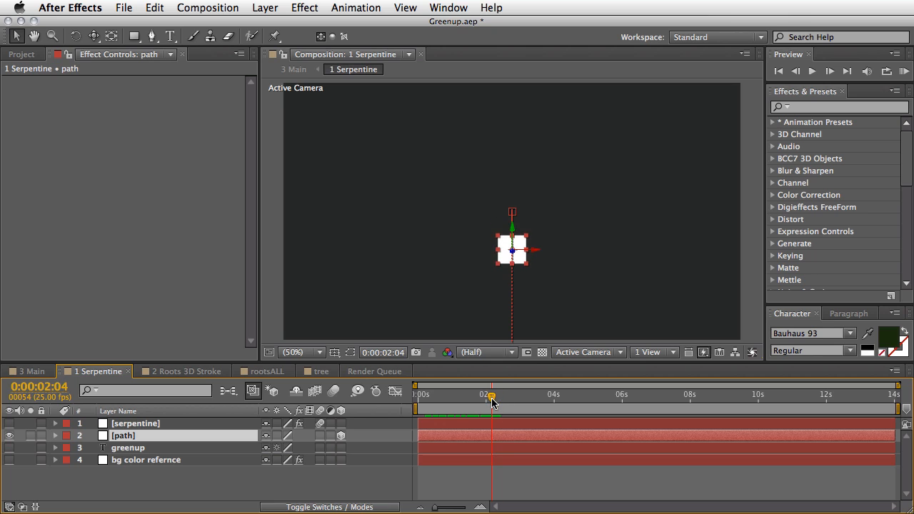
# Inspect the path layer's 3D motion path in Custom View 1 up to 0:00:03:16, and return to Active Camera.
pyautogui.click(595, 352)
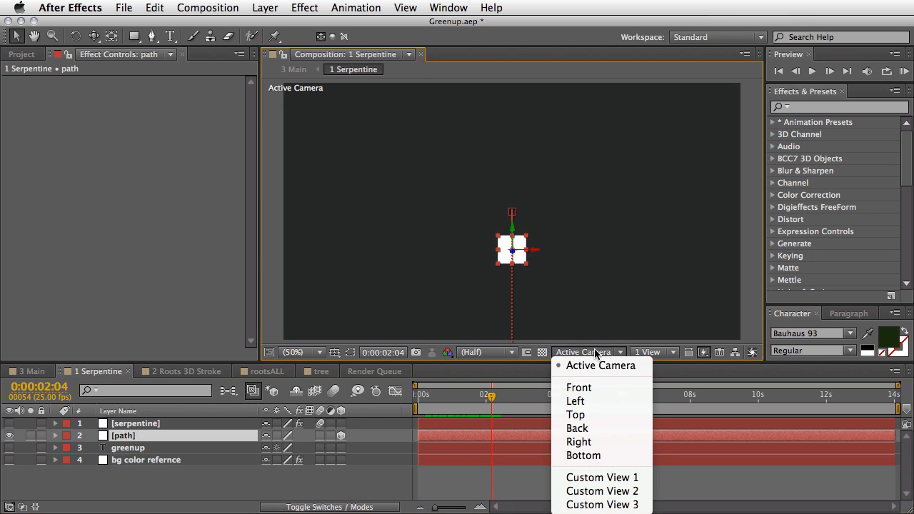
pyautogui.click(600, 477)
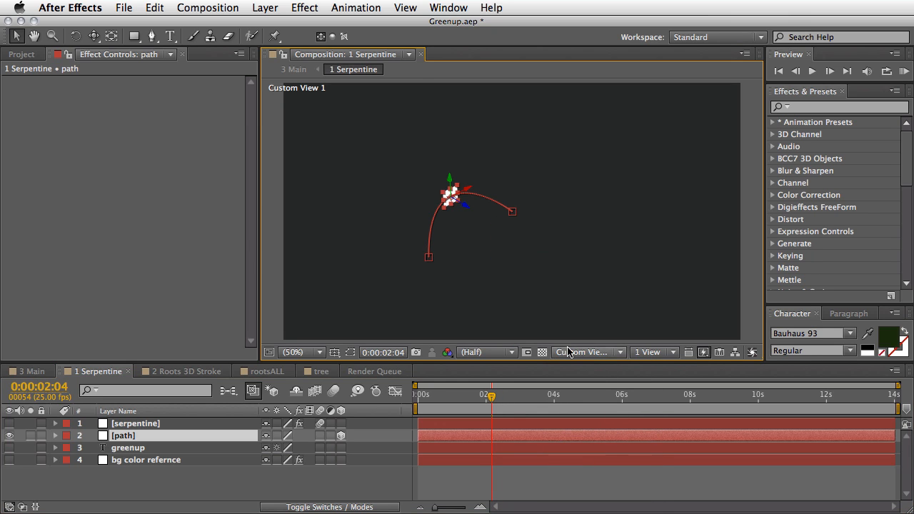
pyautogui.moveTo(491, 402); pyautogui.dragTo(541, 404)
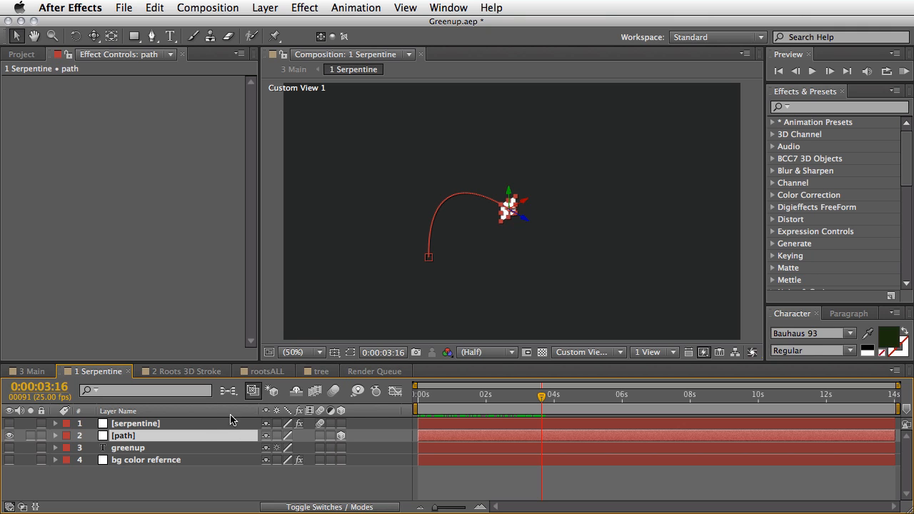
pyautogui.click(589, 352)
pyautogui.click(589, 366)
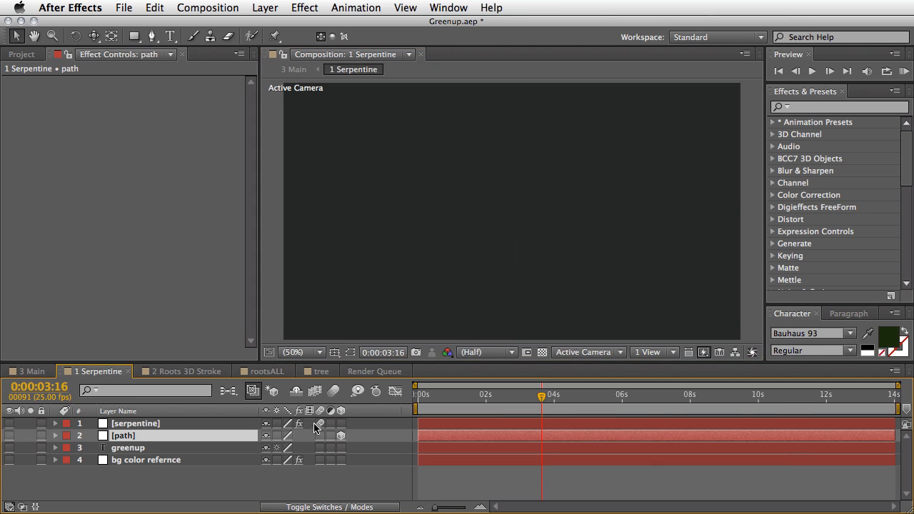
# Create a black 1280 x 720 px solid named S2 in the 1 Serpentine composition.
pyautogui.press('super+y')
pyautogui.write('S2')
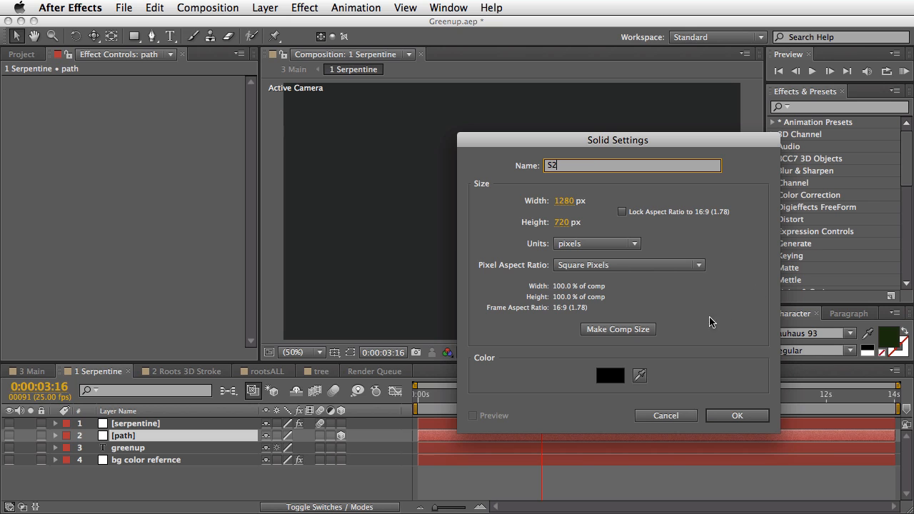
pyautogui.click(737, 415)
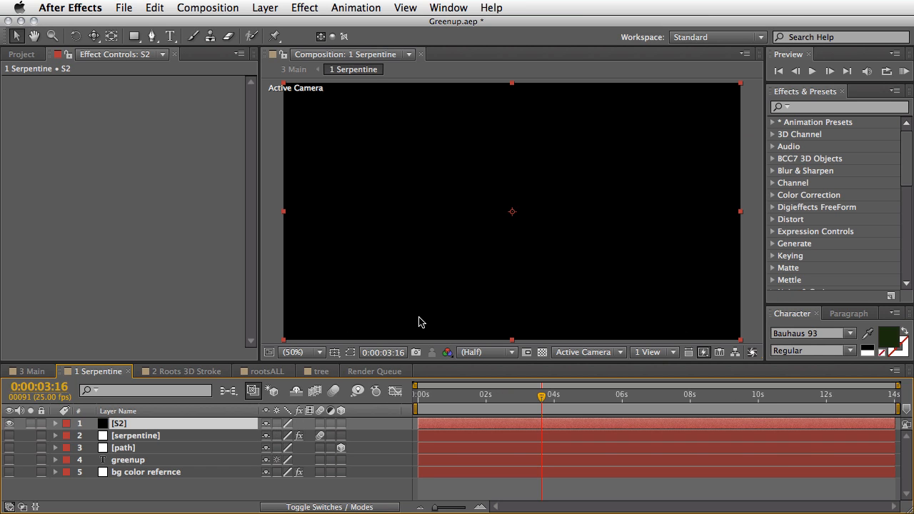
# Apply the Zaxwerks 3D Serpentine effect to the S2 solid and set its Extrude Path to 3. path.
pyautogui.moveTo(906, 163); pyautogui.dragTo(909, 255)
pyautogui.click(772, 284)
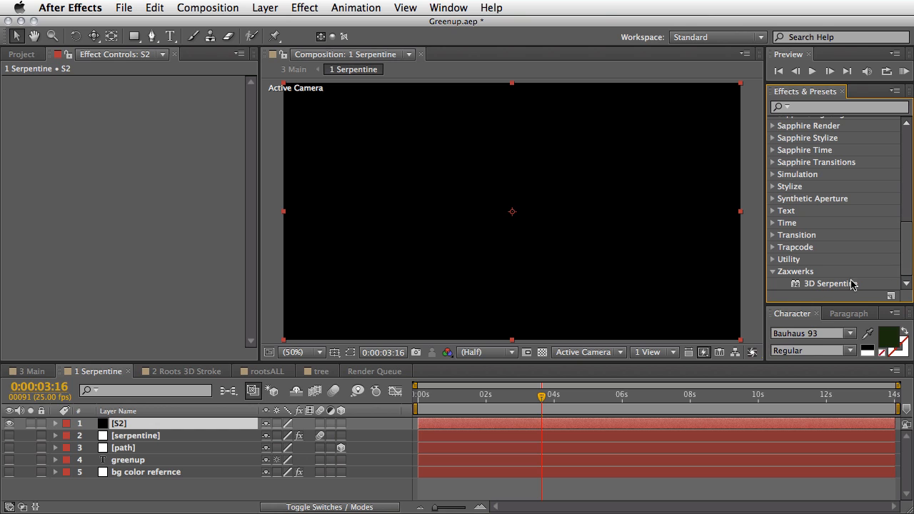
pyautogui.moveTo(817, 286); pyautogui.dragTo(579, 257)
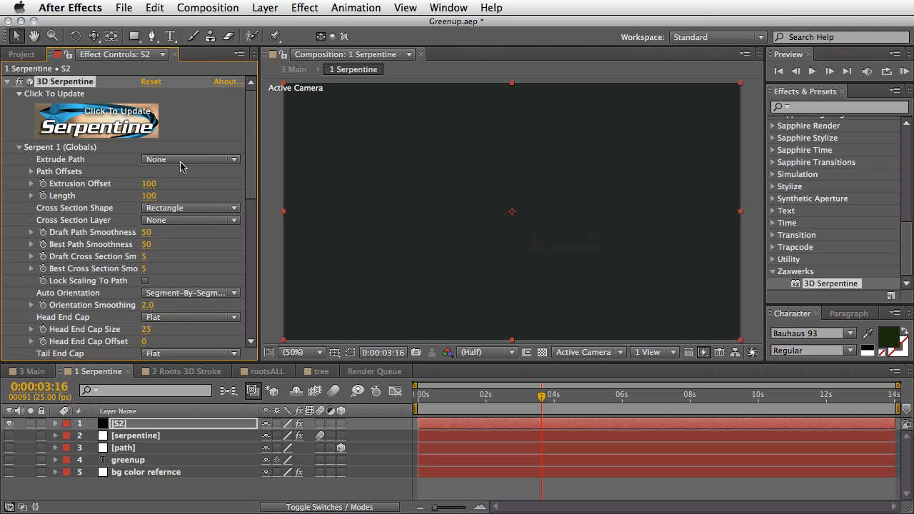
pyautogui.click(182, 161)
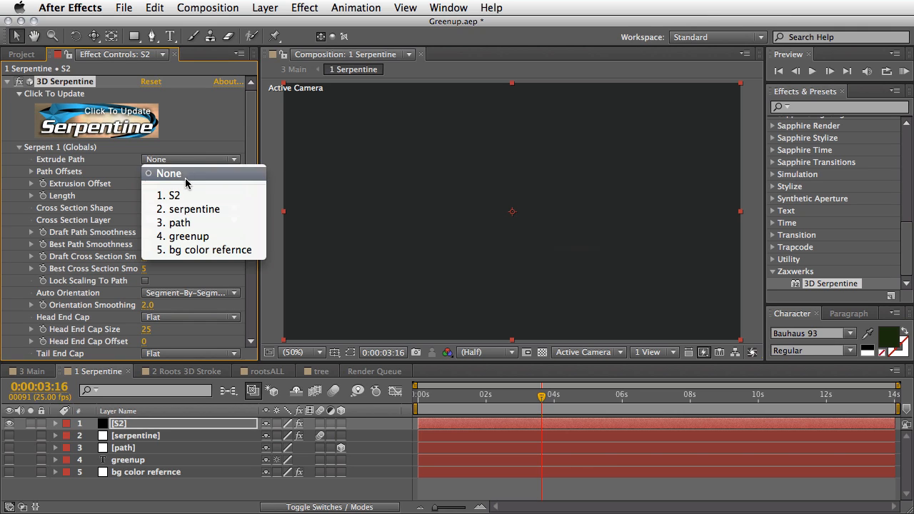
pyautogui.click(191, 224)
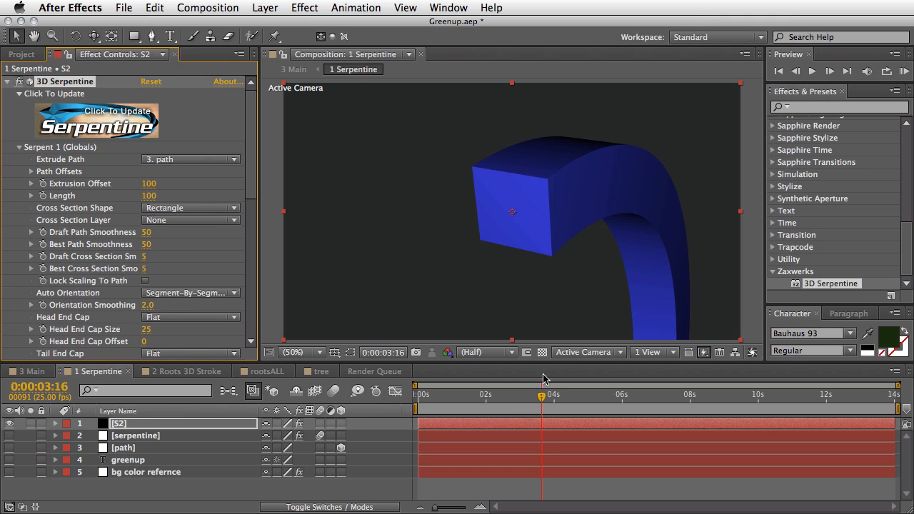
# Set the Serpentine's Cross Section Layer to 4. greenup, try Circle and Hexagon shapes, and set Cross Section Shape to Use Cross Section Layer.
pyautogui.click(204, 224)
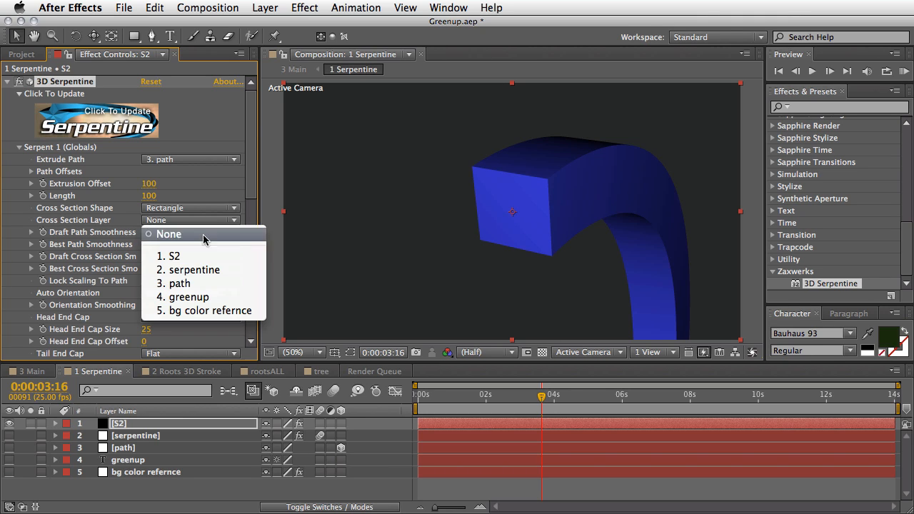
pyautogui.click(212, 300)
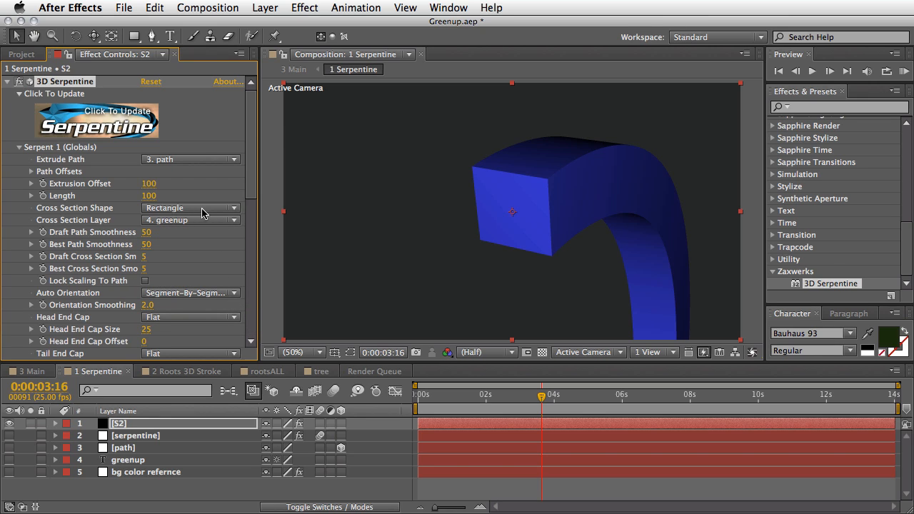
pyautogui.click(184, 208)
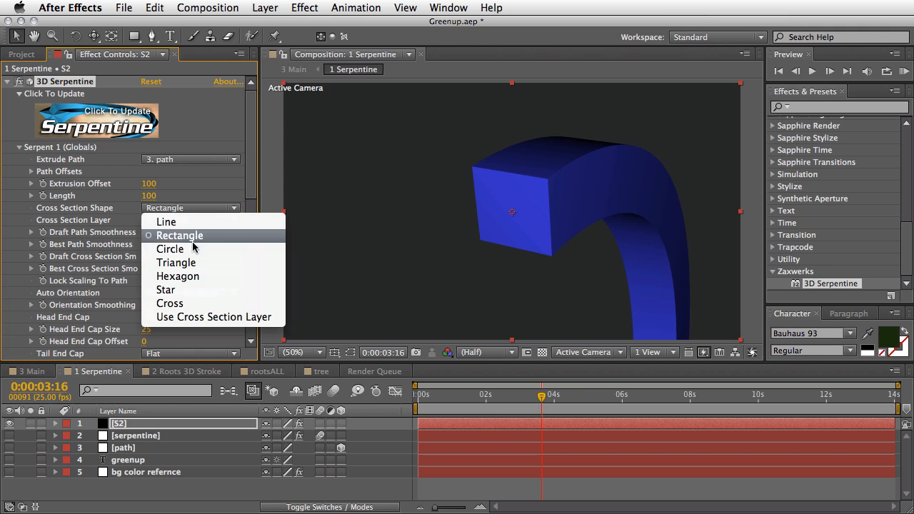
pyautogui.click(206, 248)
pyautogui.click(203, 207)
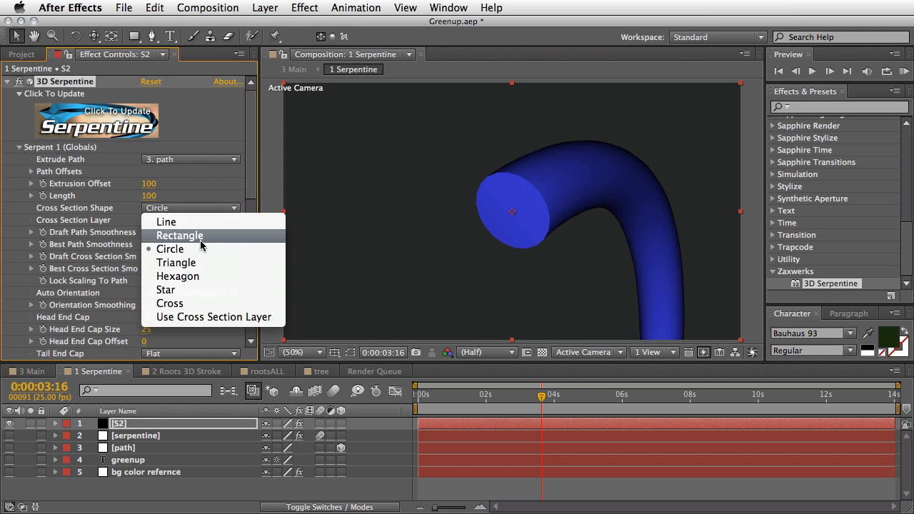
pyautogui.click(202, 276)
pyautogui.click(204, 209)
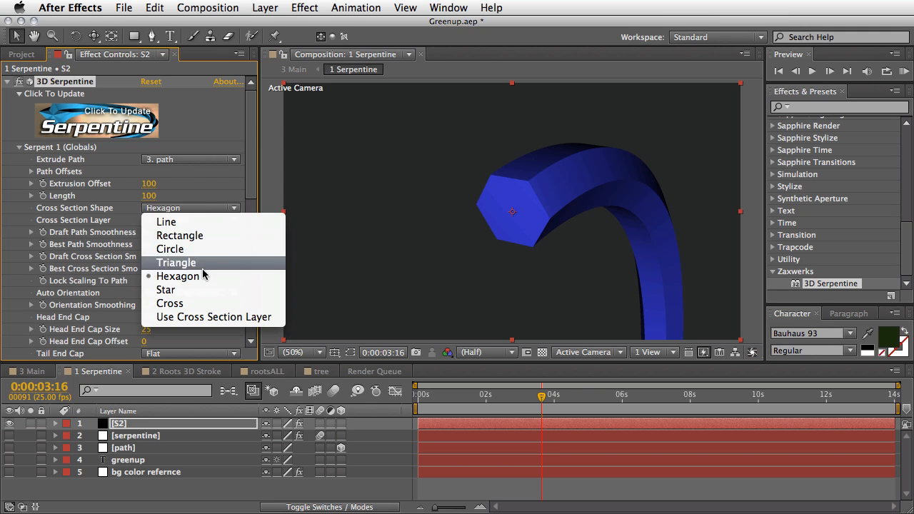
pyautogui.click(221, 319)
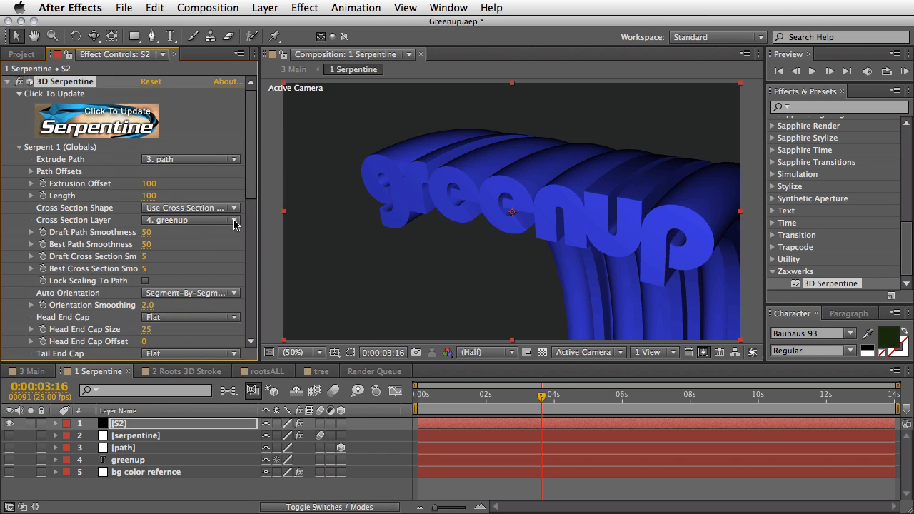
# Show the bg color refernce layer and sample its gradient, olive for the Serpentine's Body Color and green for its Head Color.
pyautogui.scroll(-1, 252, 184)
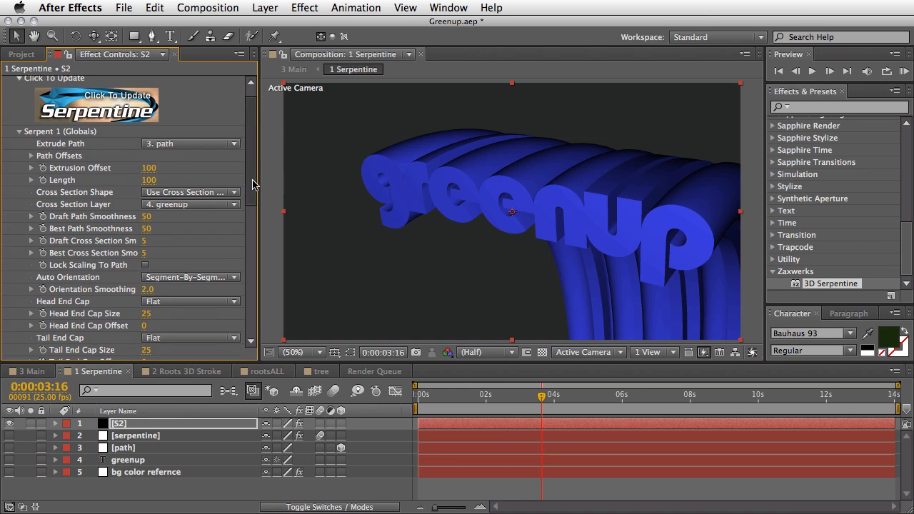
pyautogui.moveTo(252, 185); pyautogui.dragTo(252, 232)
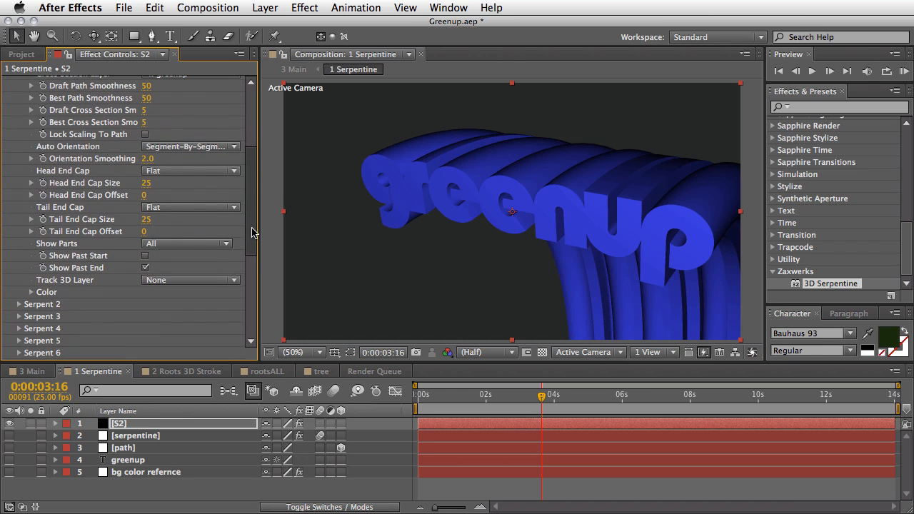
pyautogui.click(30, 292)
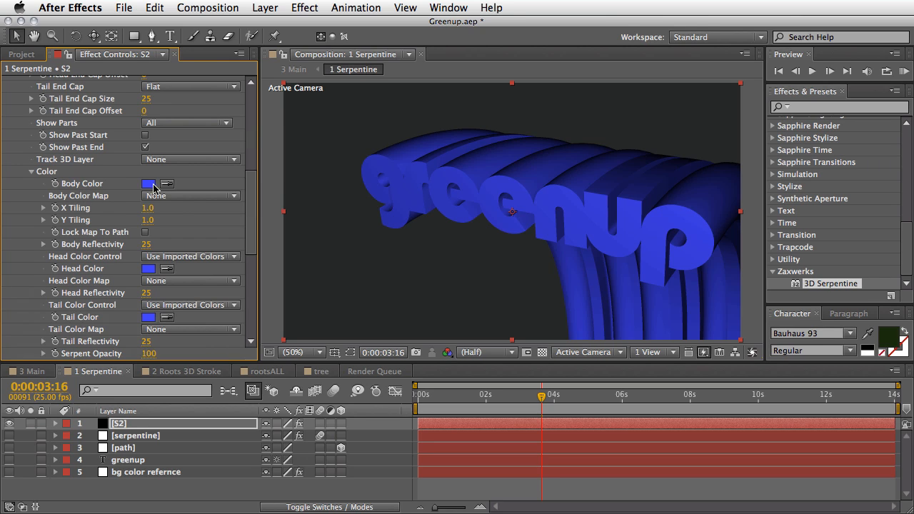
pyautogui.click(9, 472)
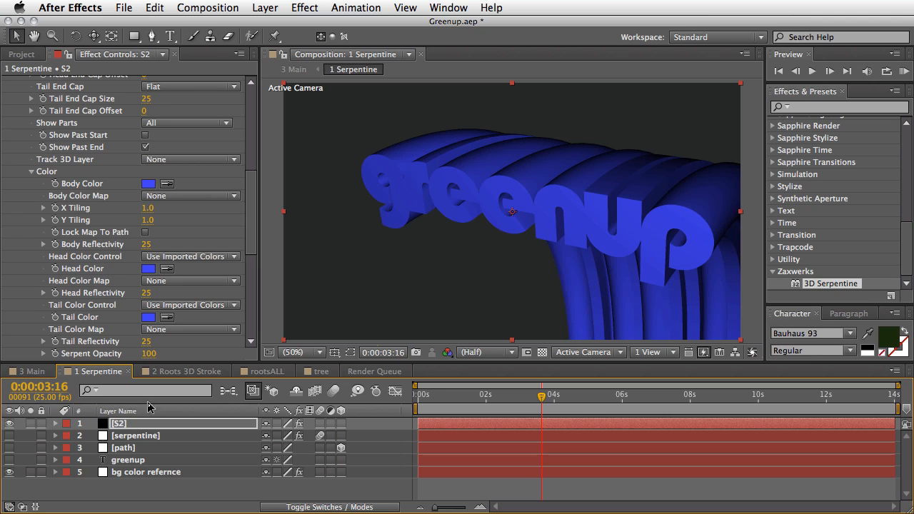
pyautogui.click(167, 184)
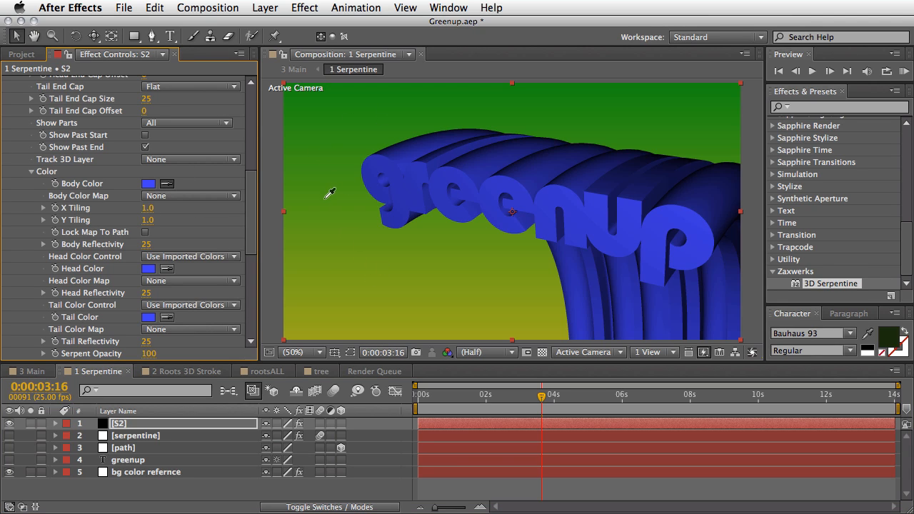
pyautogui.click(509, 301)
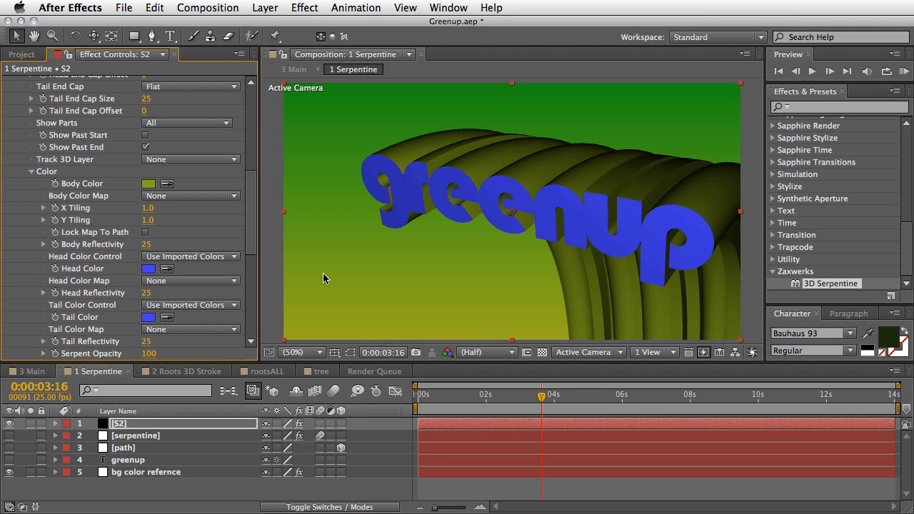
pyautogui.click(167, 269)
pyautogui.click(354, 97)
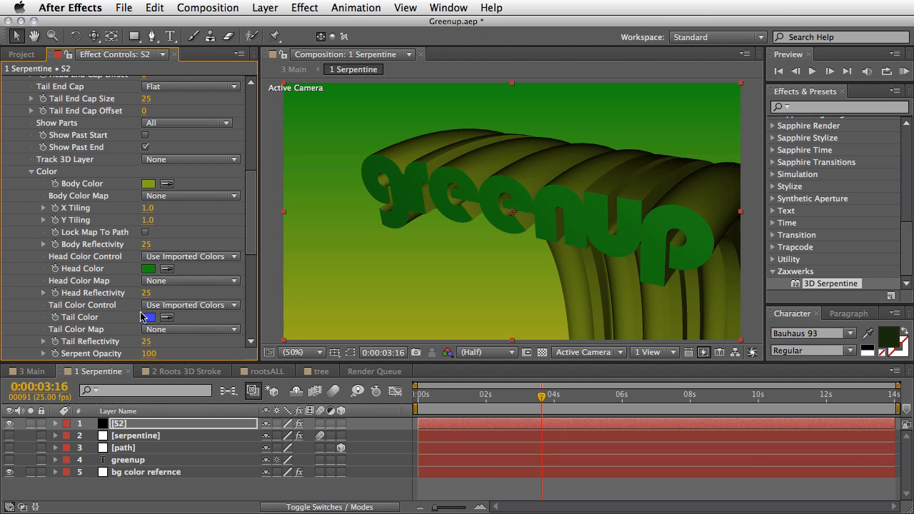
# Sample the gradient's upper green for the Serpentine's Tail Color and darken it to a deep green.
pyautogui.click(167, 319)
pyautogui.click(404, 87)
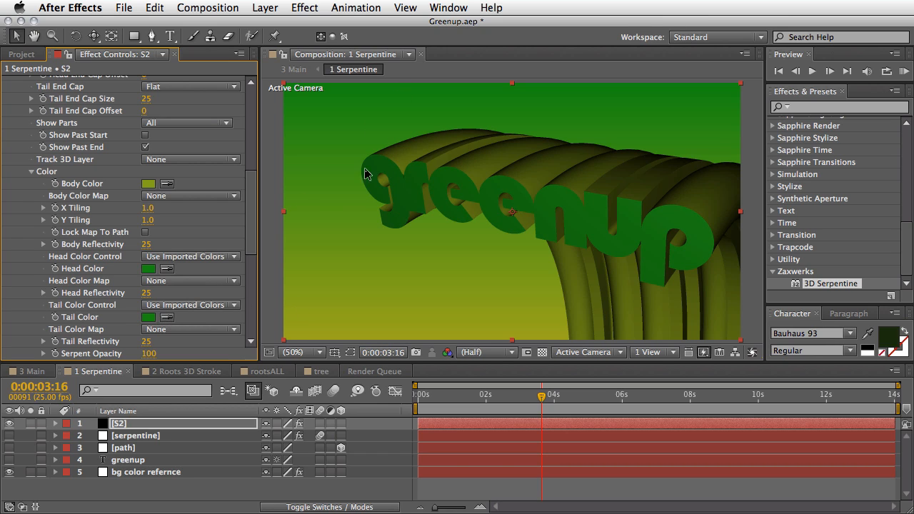
pyautogui.click(148, 317)
pyautogui.click(477, 474)
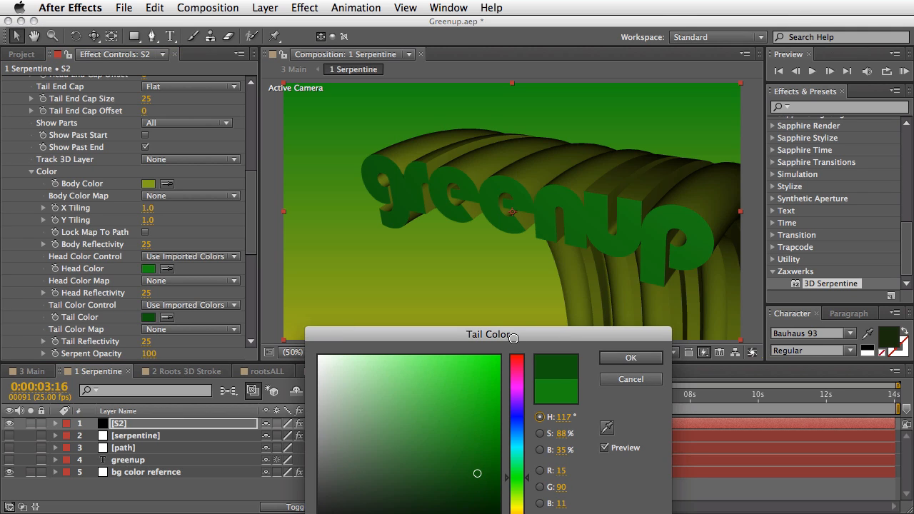
pyautogui.moveTo(513, 338); pyautogui.dragTo(489, 280)
pyautogui.click(607, 308)
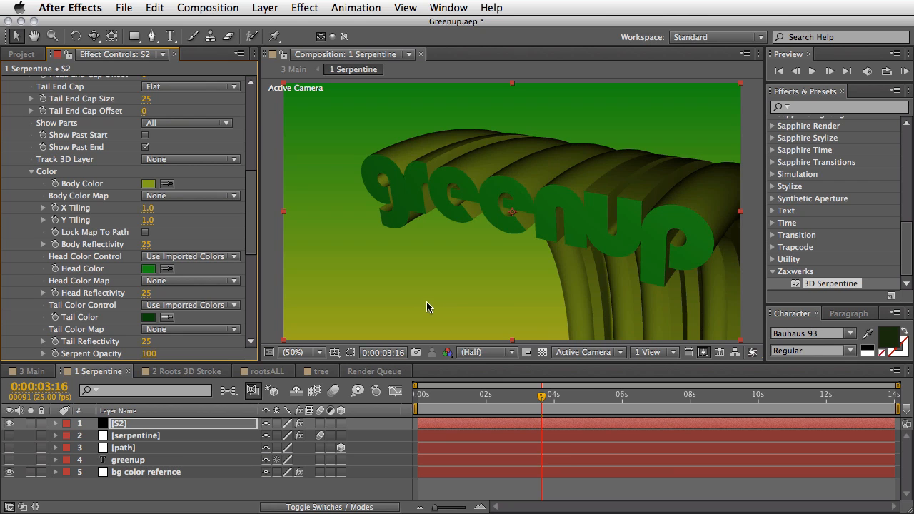
# Add a 50mm two-node camera named Camera 1 and move it closer to the extruded greenup text.
pyautogui.click(269, 7)
pyautogui.moveTo(275, 24)
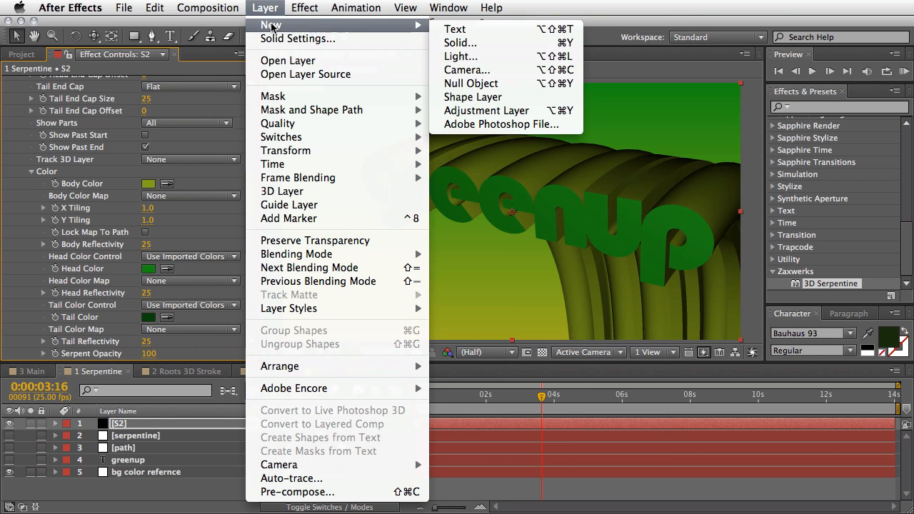
pyautogui.click(477, 63)
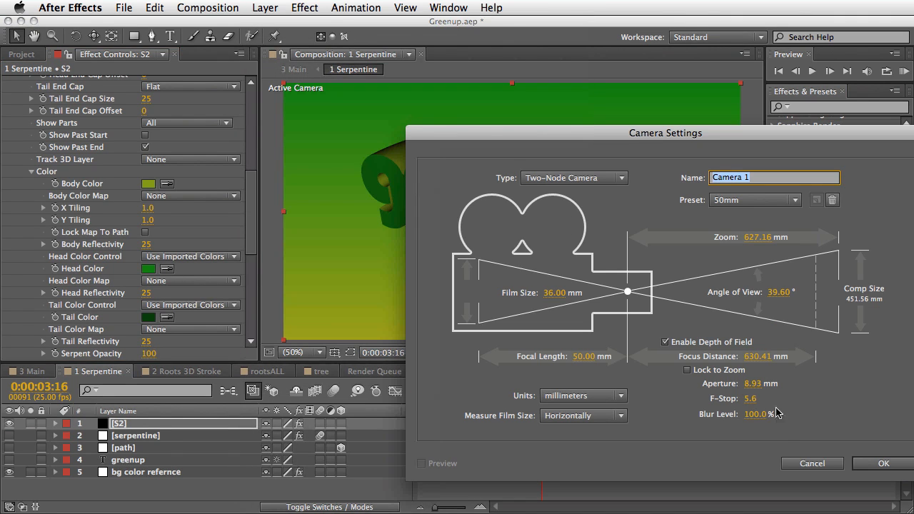
pyautogui.click(880, 463)
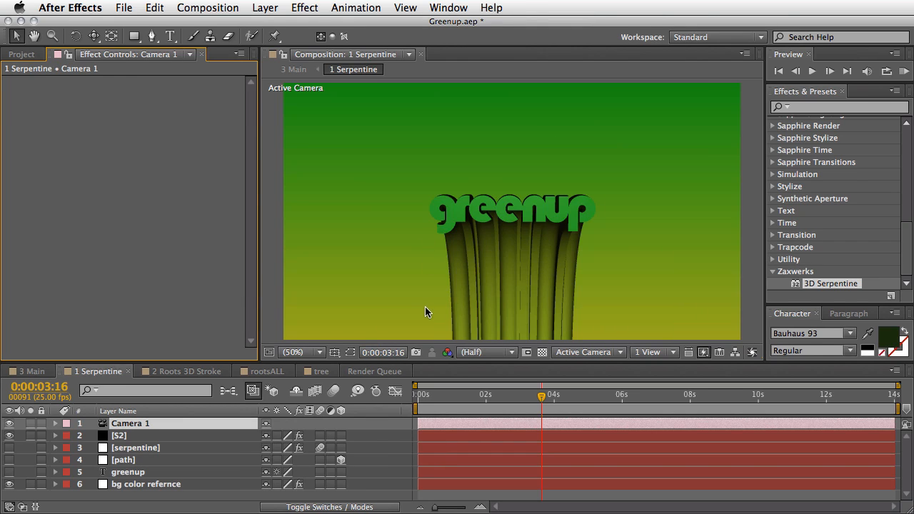
pyautogui.press('c')
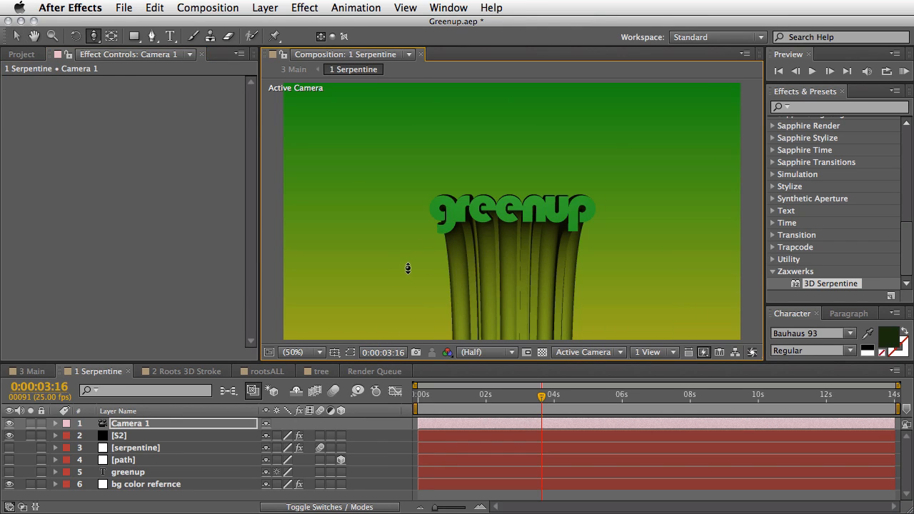
pyautogui.moveTo(411, 259); pyautogui.dragTo(430, 202)
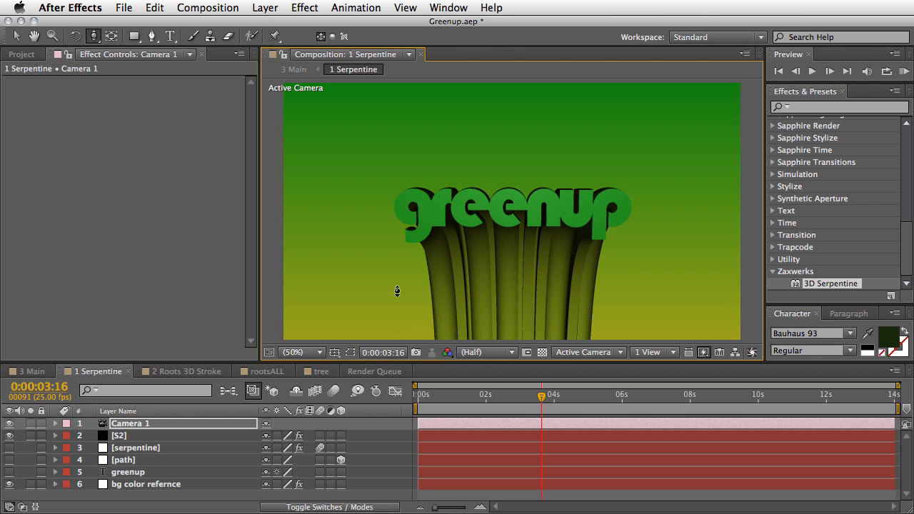
# Hide the bg color refernce layer and vary S2's Extrusion Offset from 50 through 97 to 105.
pyautogui.click(10, 484)
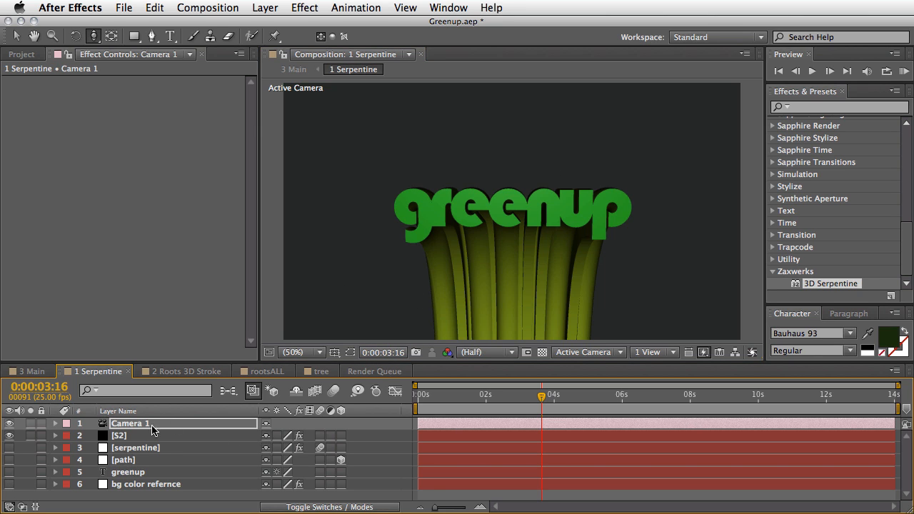
pyautogui.click(123, 437)
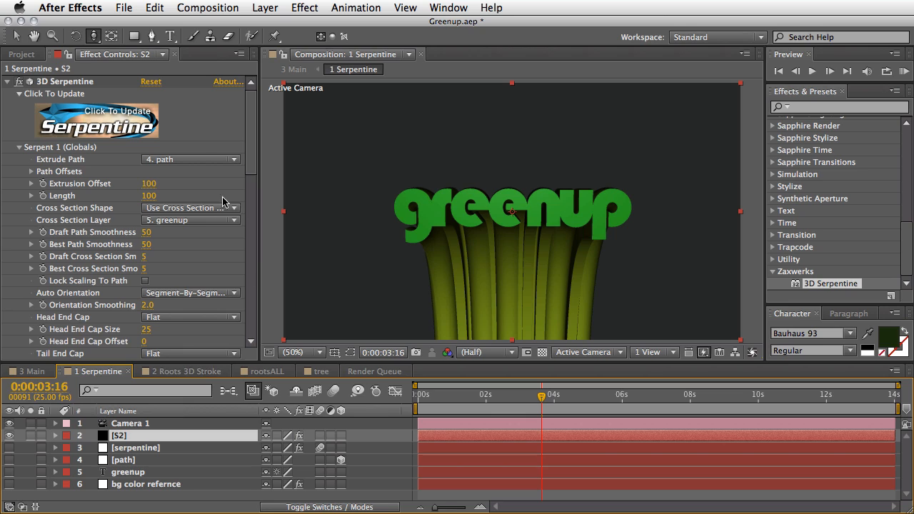
pyautogui.click(150, 185)
pyautogui.write('50')
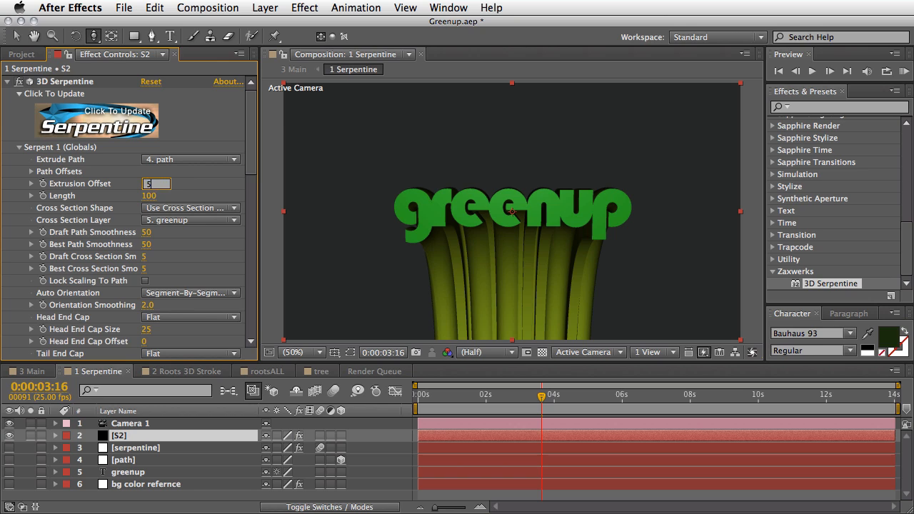
pyautogui.press('Return')
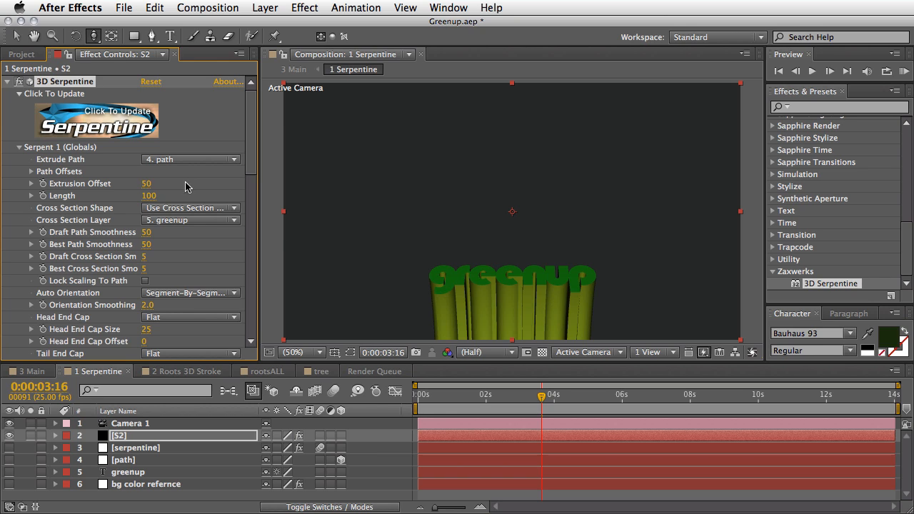
pyautogui.moveTo(139, 184); pyautogui.dragTo(177, 183)
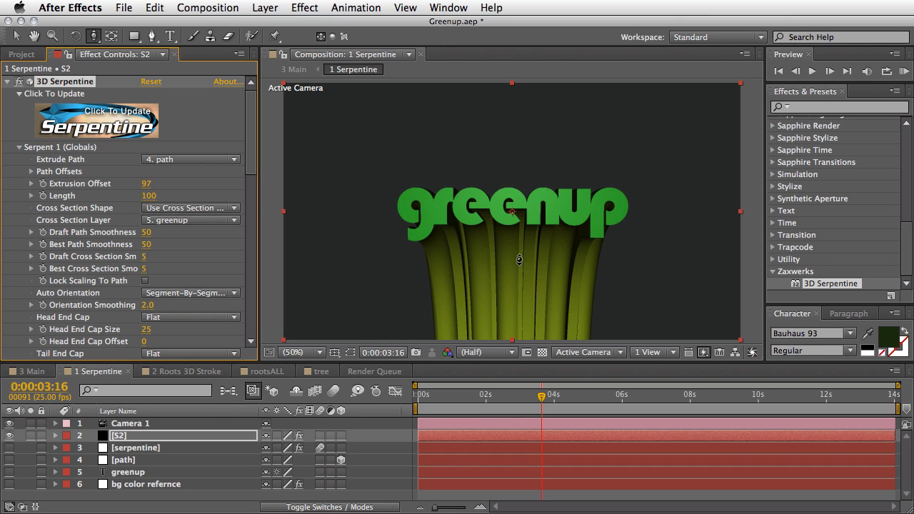
pyautogui.moveTo(148, 184); pyautogui.dragTo(171, 184)
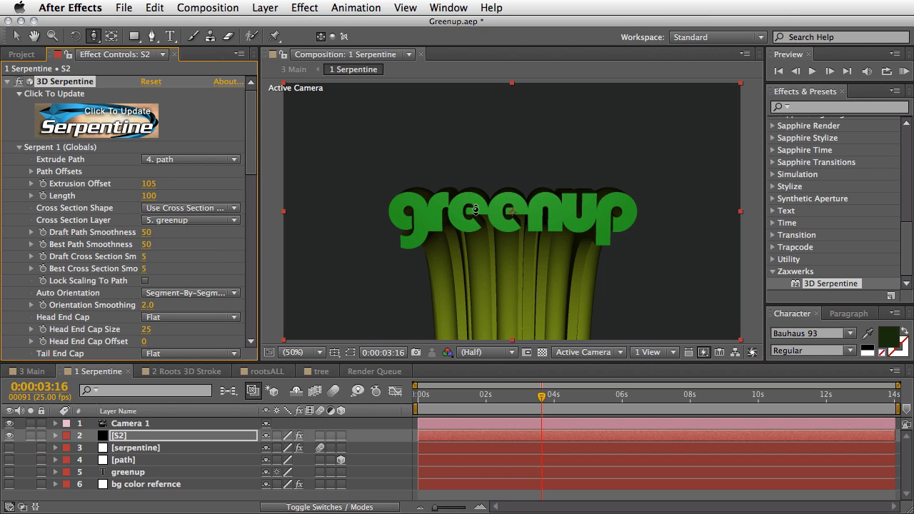
# Keyframe S2's Extrusion Offset at 105 on 0:00:01:24 and 0 on 0:00:00:00, and check the growth animation.
pyautogui.click(486, 397)
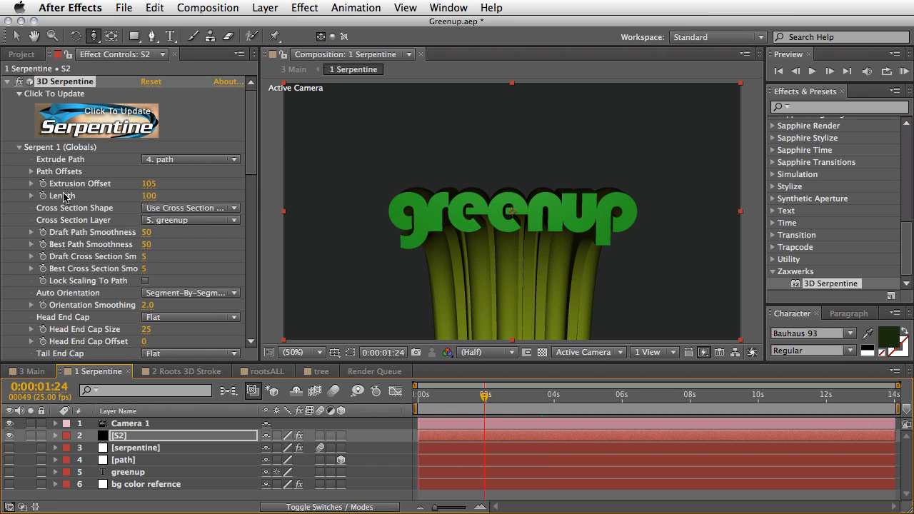
pyautogui.click(43, 184)
pyautogui.click(419, 397)
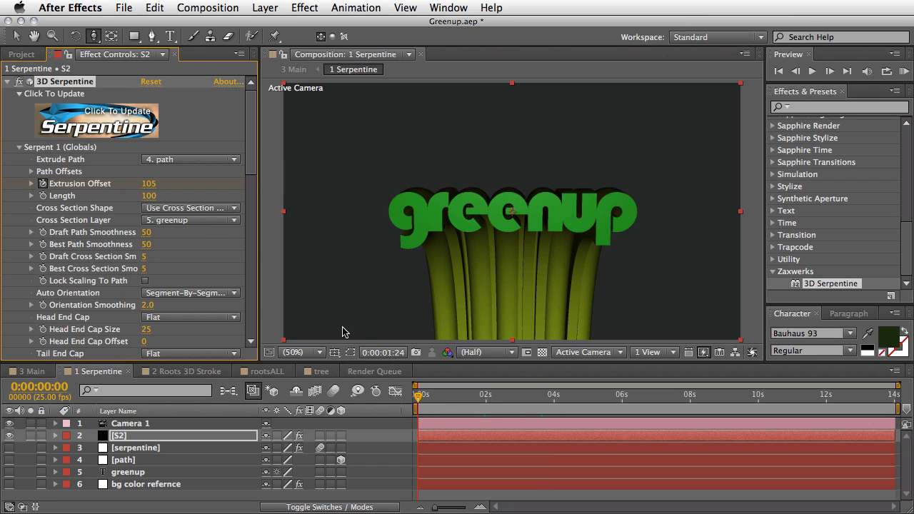
pyautogui.click(146, 184)
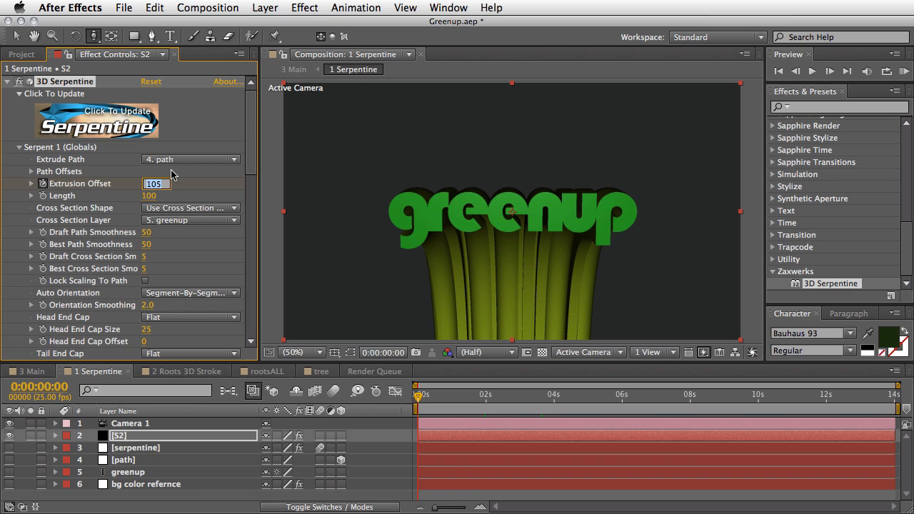
pyautogui.write('0')
pyautogui.press('Return')
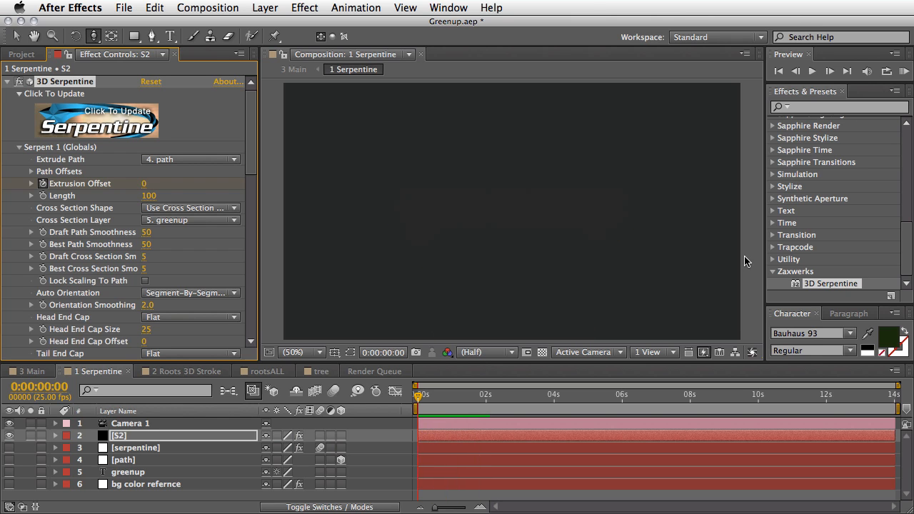
pyautogui.press('space')
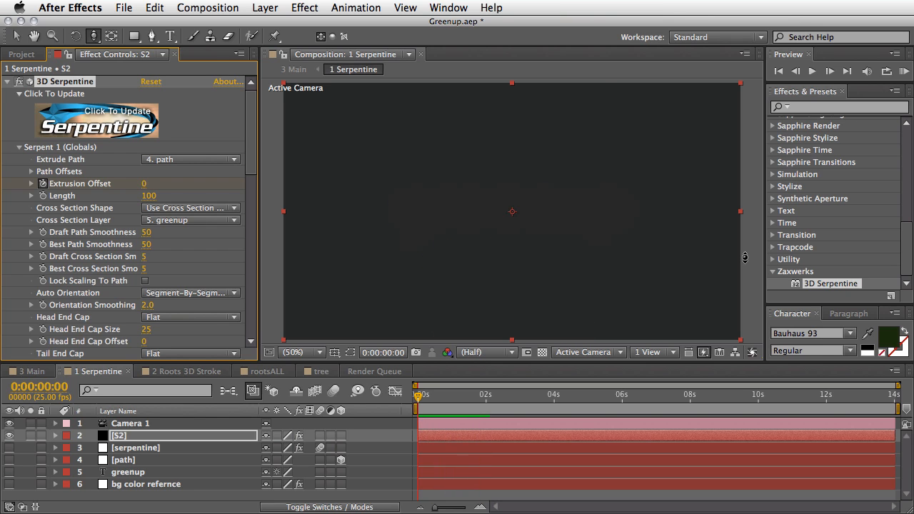
pyautogui.click(485, 402)
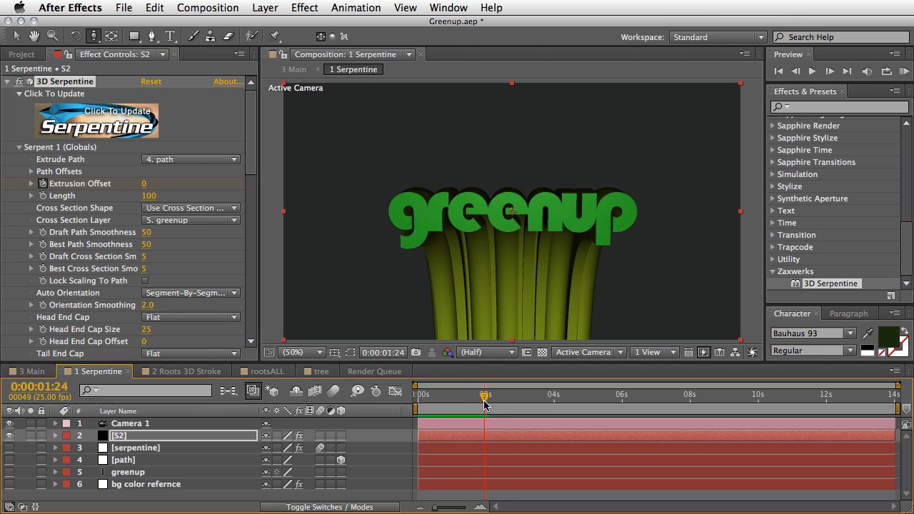
# Set S2's Draft Path Smoothness and Best Path Smoothness to 100 and check the extrusion at 0:00:00:22.
pyautogui.press('Home')
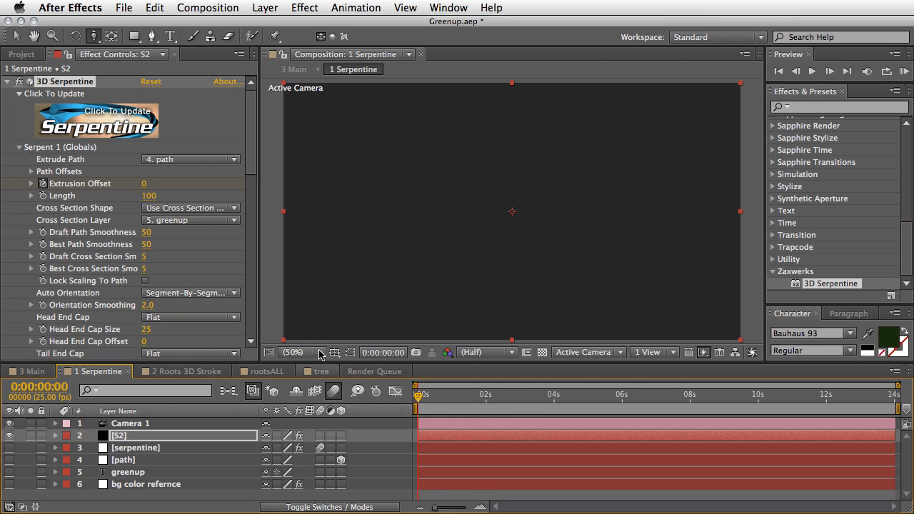
pyautogui.click(163, 232)
pyautogui.write('10')
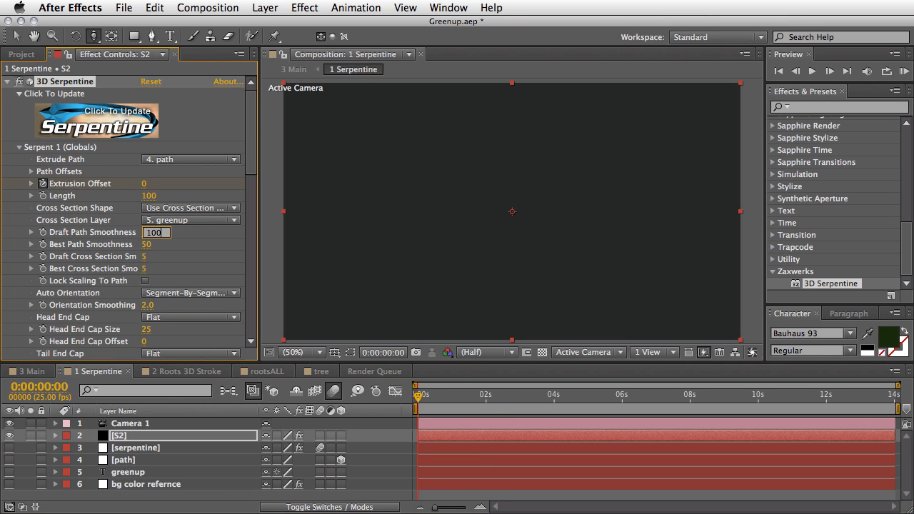
pyautogui.write('0')
pyautogui.press('Tab')
pyautogui.write('1')
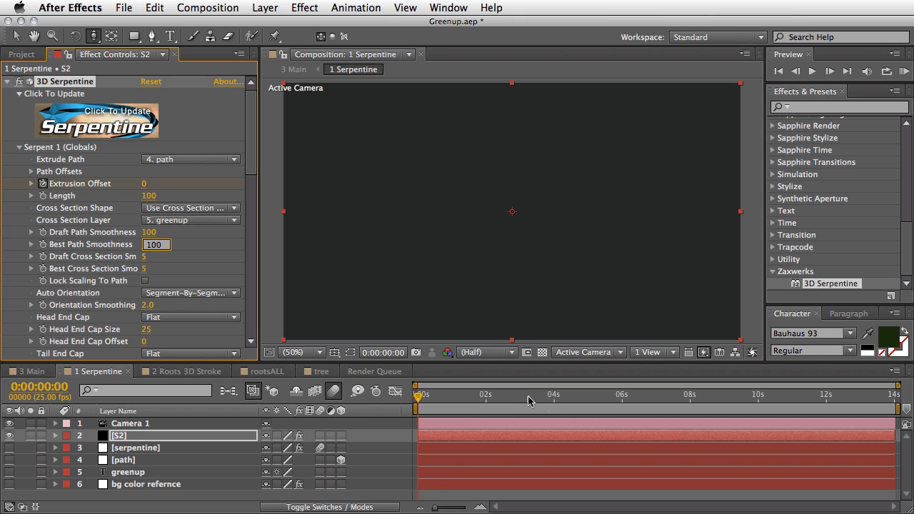
pyautogui.click(447, 397)
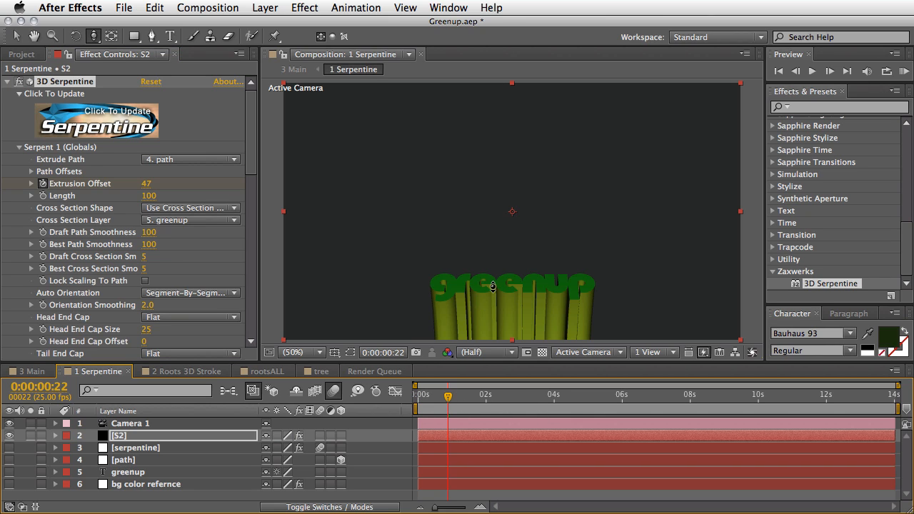
# Enable motion blur on S2 and check the growing text at 100% magnification at 0:00:01:17 and 0:00:01:03.
pyautogui.press('.')
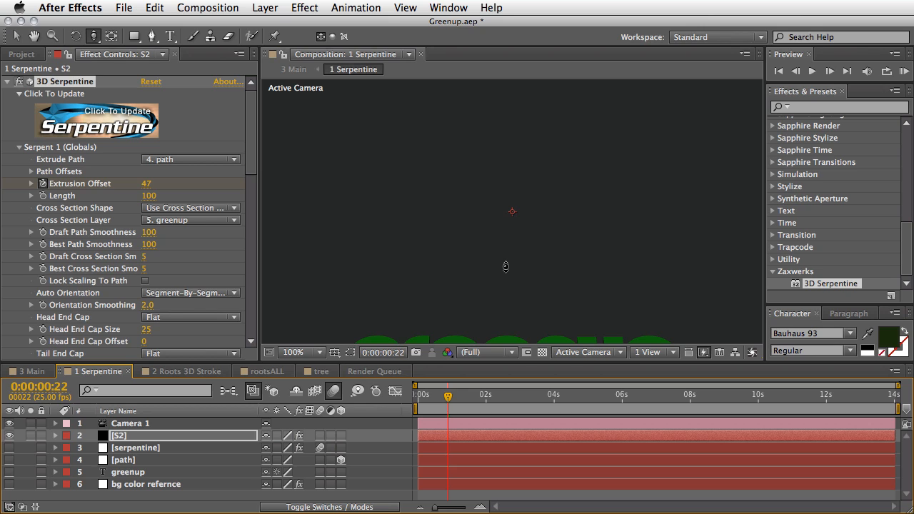
pyautogui.click(474, 399)
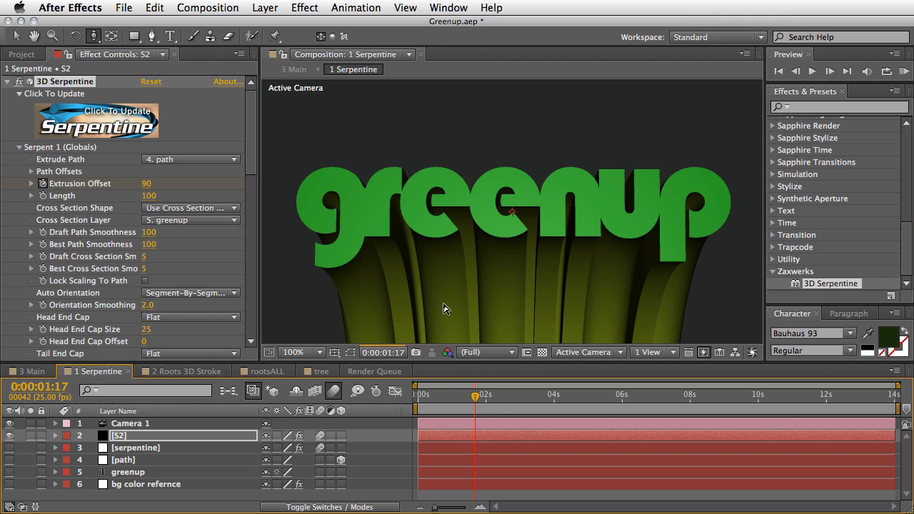
pyautogui.moveTo(443, 305); pyautogui.dragTo(445, 297)
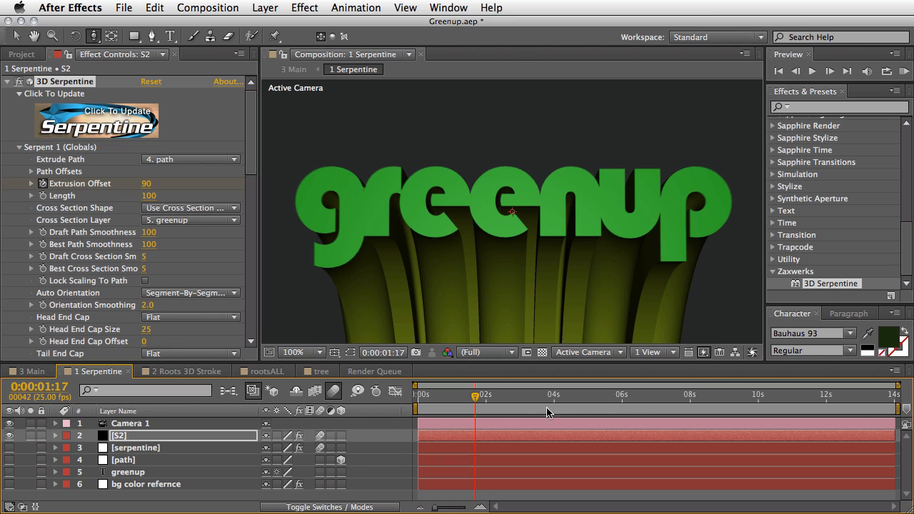
pyautogui.click(456, 396)
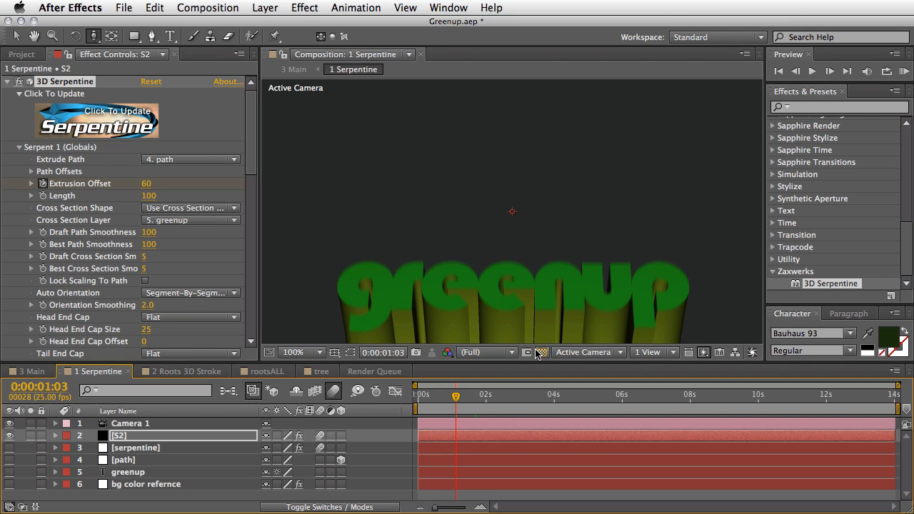
# Turn on the 1 Serpentine composition's proxy and check it at 0:00:02:01, both there and in 3 Main.
pyautogui.click(21, 54)
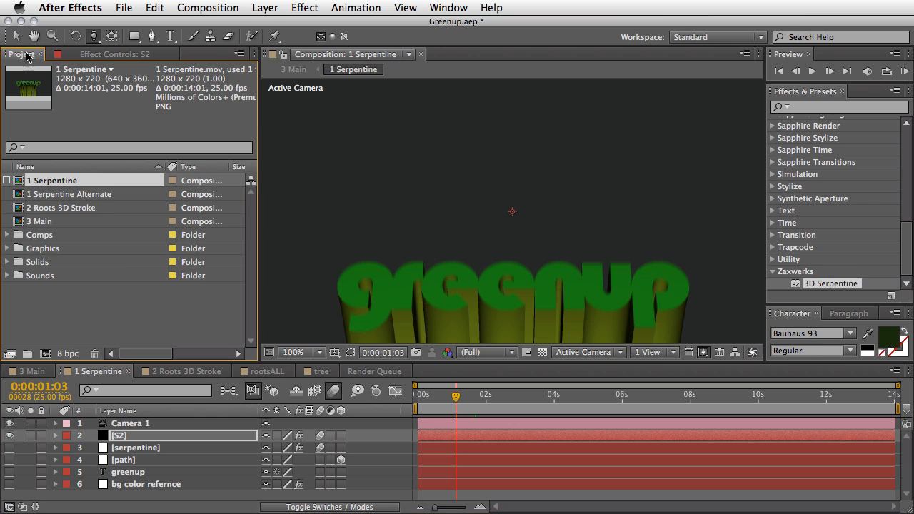
pyautogui.click(7, 181)
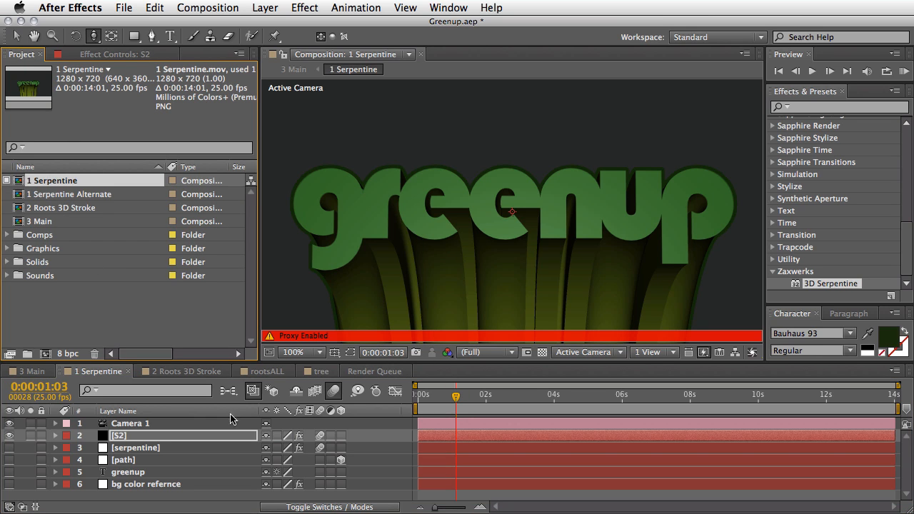
pyautogui.moveTo(457, 398); pyautogui.dragTo(486, 400)
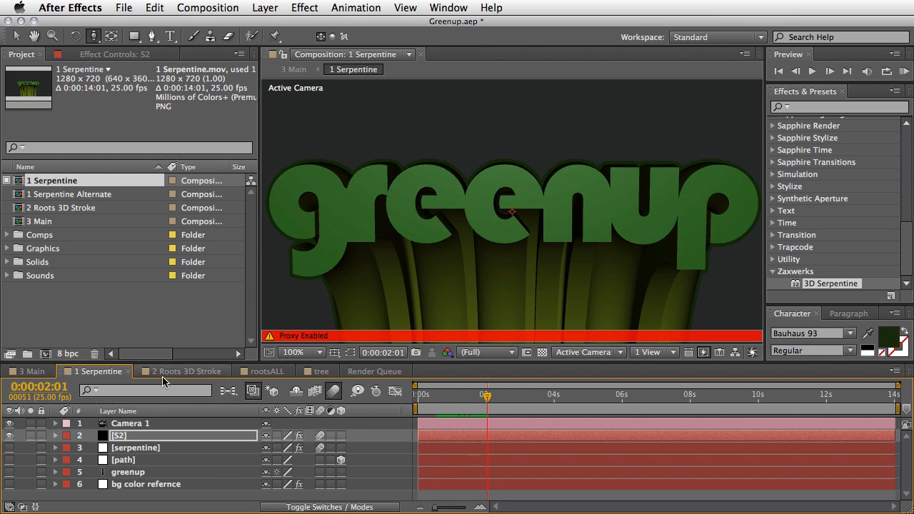
pyautogui.click(31, 372)
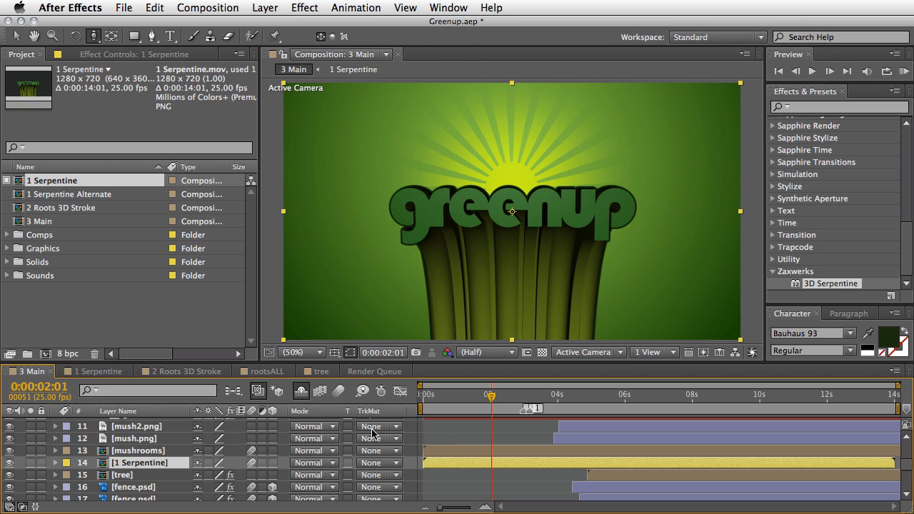
pyautogui.moveTo(492, 397)
pyautogui.mouseDown()
pyautogui.moveTo(433, 403)
pyautogui.moveTo(489, 408)
pyautogui.mouseUp()
# Open the 1 Serpentine Alternate composition and examine Black Solid 1's BCC Extruded Text controls and animation up to 0:00:01:20.
pyautogui.click(45, 195)
pyautogui.doubleClick(45, 195)
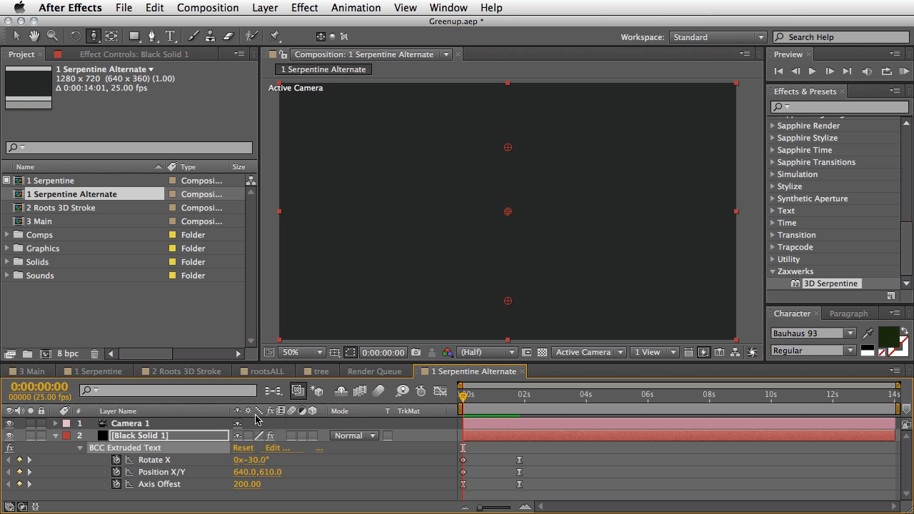
pyautogui.click(134, 55)
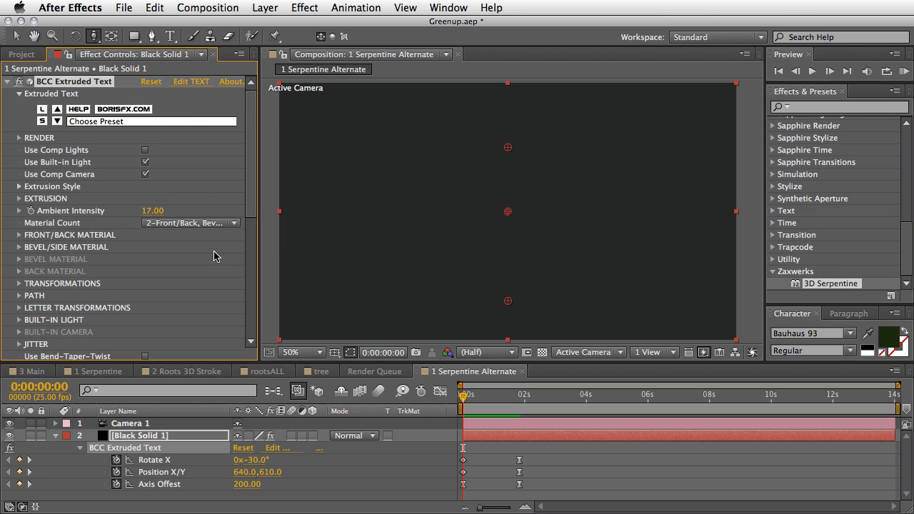
pyautogui.click(466, 401)
pyautogui.moveTo(465, 401); pyautogui.dragTo(520, 409)
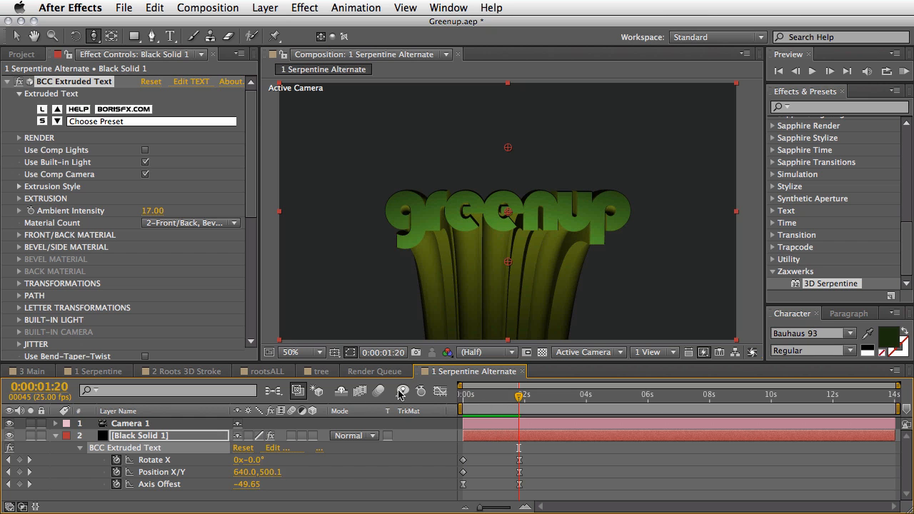
# Compare the 1 Serpentine text at 50% magnification with the version in 1 Serpentine Alternate.
pyautogui.click(83, 372)
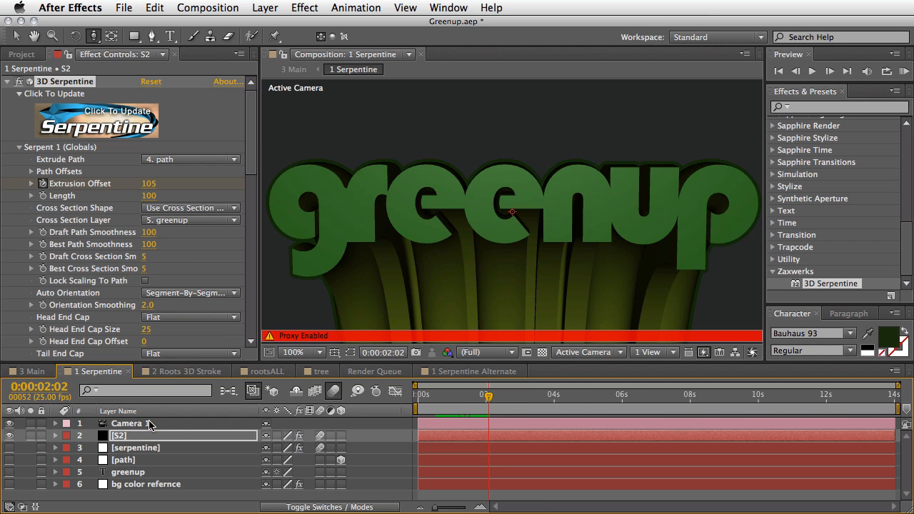
pyautogui.press(',')
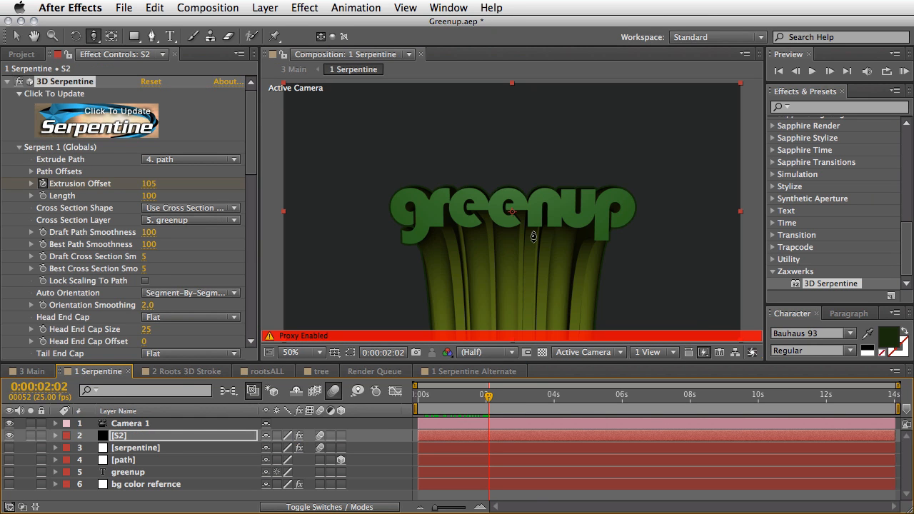
pyautogui.moveTo(484, 397)
pyautogui.mouseDown()
pyautogui.moveTo(420, 401)
pyautogui.moveTo(487, 402)
pyautogui.mouseUp()
pyautogui.click(467, 375)
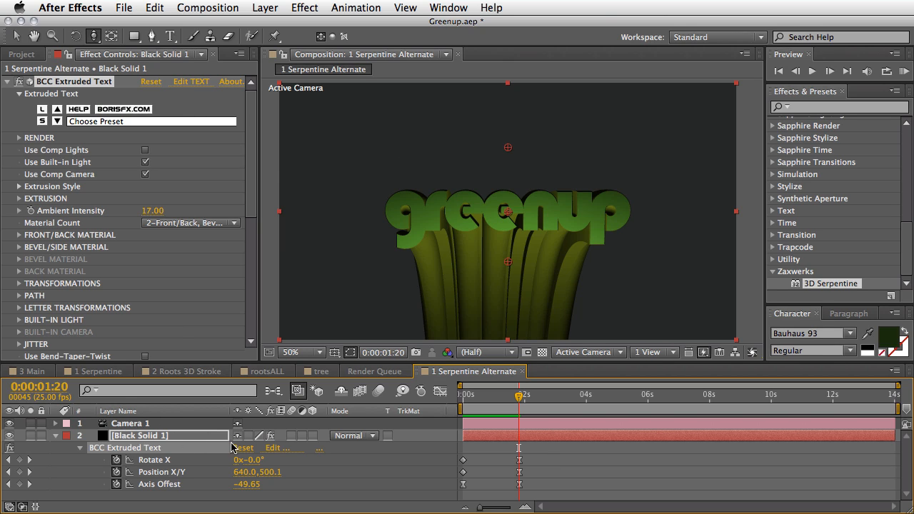
# Look at the BCC Extruded Text effect's text editor without applying changes, and close the 1 Serpentine Alternate composition.
pyautogui.click(191, 82)
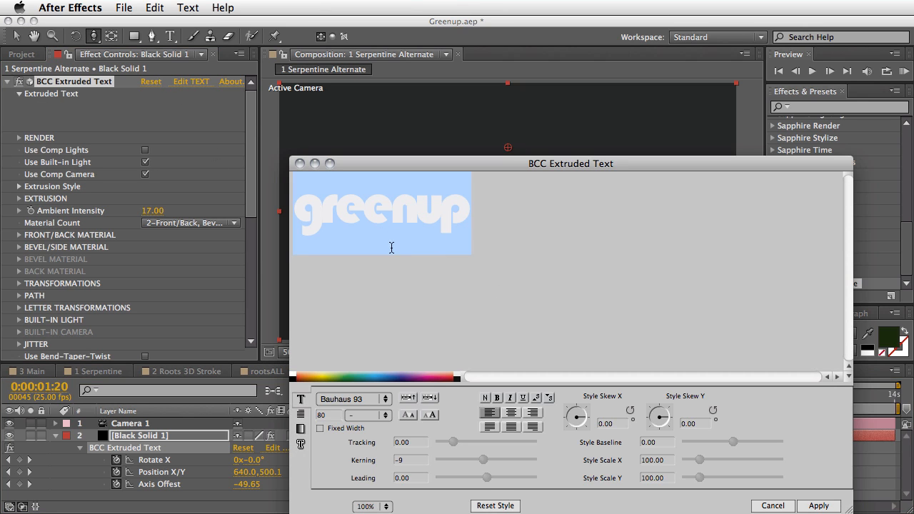
pyautogui.click(777, 507)
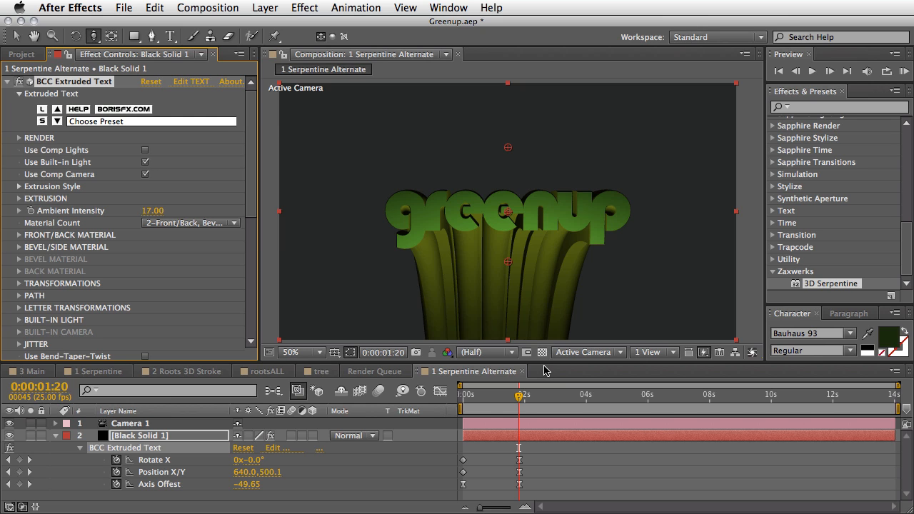
pyautogui.click(521, 370)
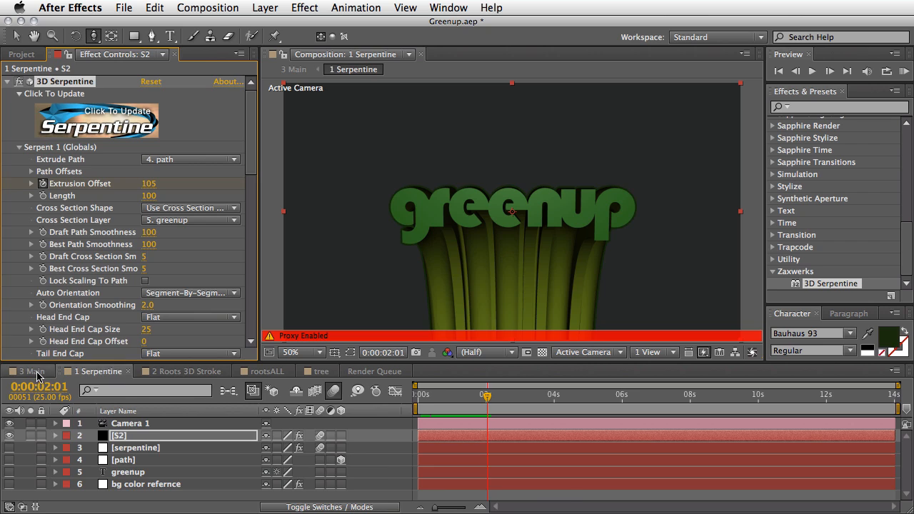
# Review the 3 Main composition up to 0:00:05:16 and switch to the Selection tool.
pyautogui.click(32, 371)
pyautogui.moveTo(491, 397); pyautogui.dragTo(605, 401)
pyautogui.moveTo(606, 401); pyautogui.dragTo(611, 401)
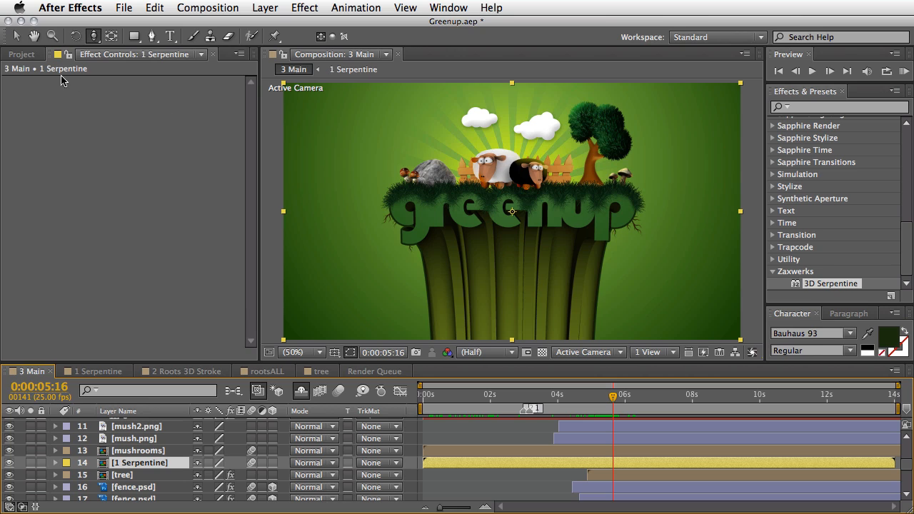
pyautogui.click(16, 35)
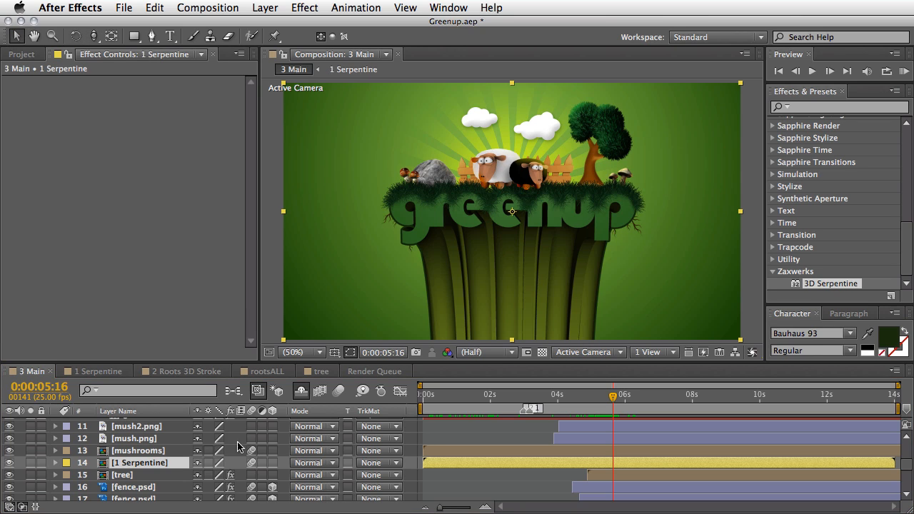
# Open the tree composition and solo its fourth layer, tree001.
pyautogui.click(319, 372)
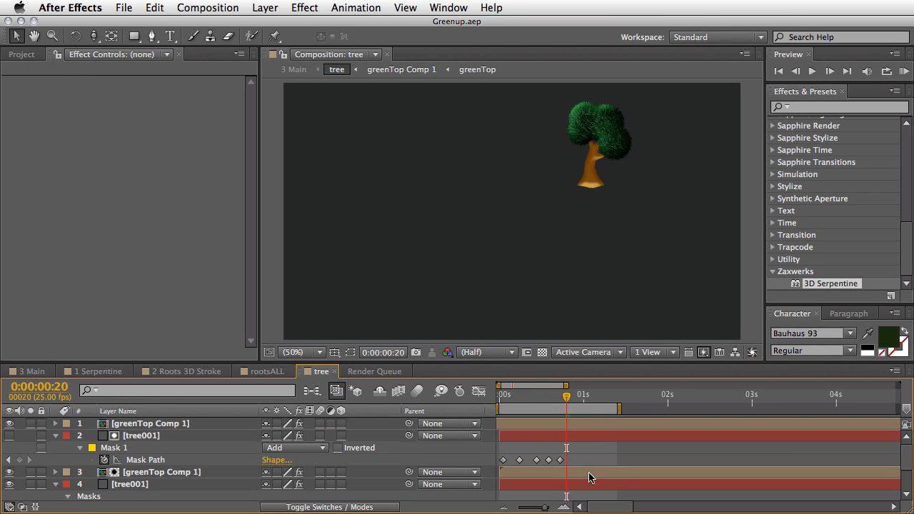
pyautogui.moveTo(568, 399)
pyautogui.mouseDown()
pyautogui.moveTo(509, 407)
pyautogui.moveTo(566, 406)
pyautogui.mouseUp()
pyautogui.click(131, 485)
pyautogui.click(30, 483)
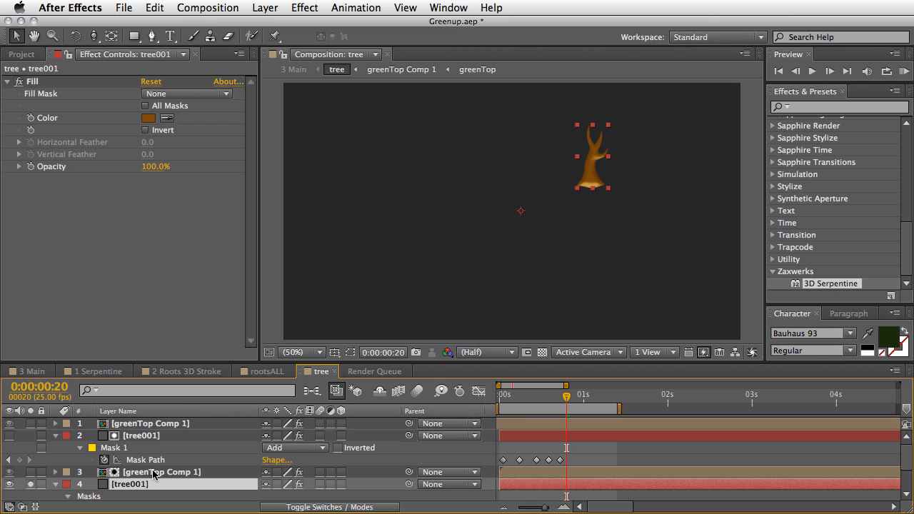
# Select tree001's Mask 1 and display its outline on the trunk at 100% magnification.
pyautogui.scroll(-4, 146, 473)
pyautogui.click(107, 461)
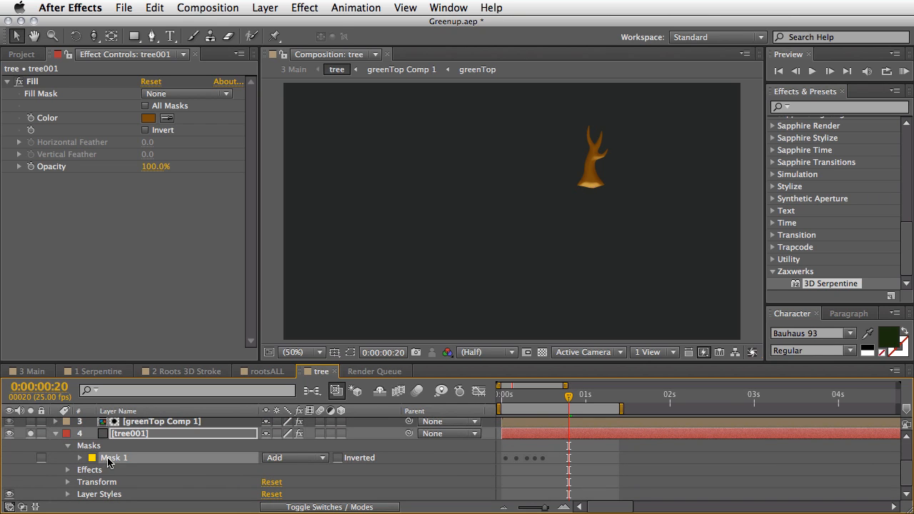
pyautogui.click(349, 352)
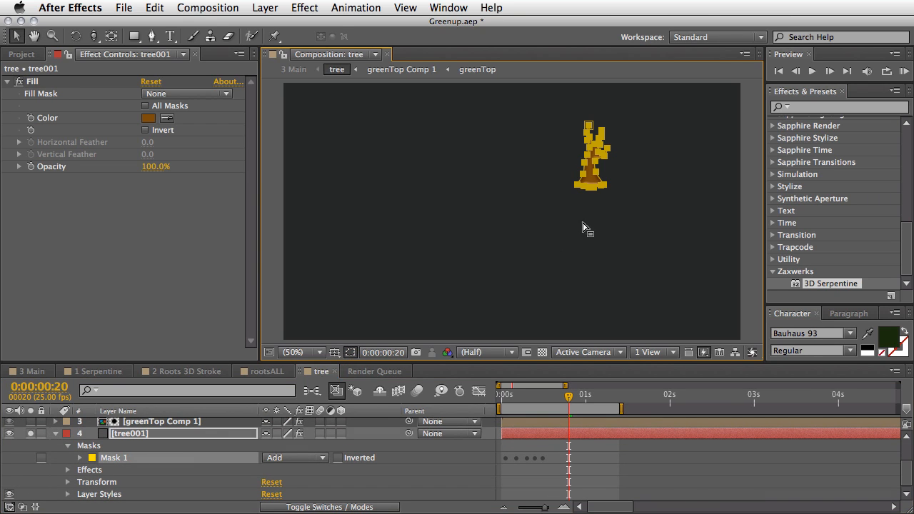
pyautogui.scroll(2, 572, 187)
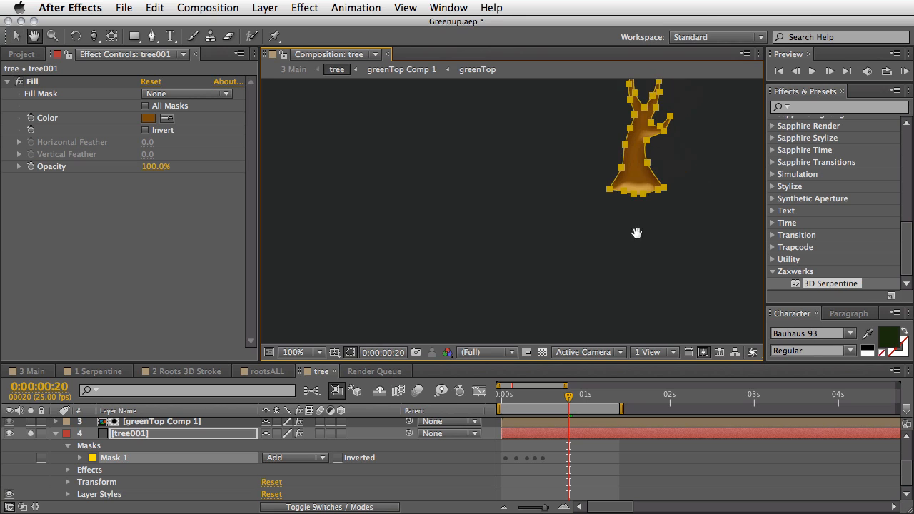
pyautogui.moveTo(635, 230); pyautogui.dragTo(509, 288)
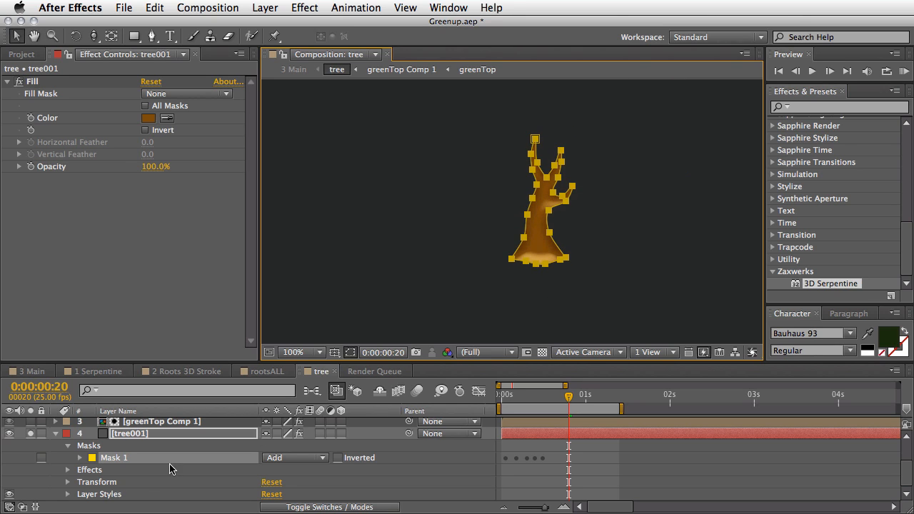
# Compare the trunk with tree001's Layer Styles, and then only its Bevel and Emboss, switched off and on.
pyautogui.click(9, 494)
pyautogui.click(353, 483)
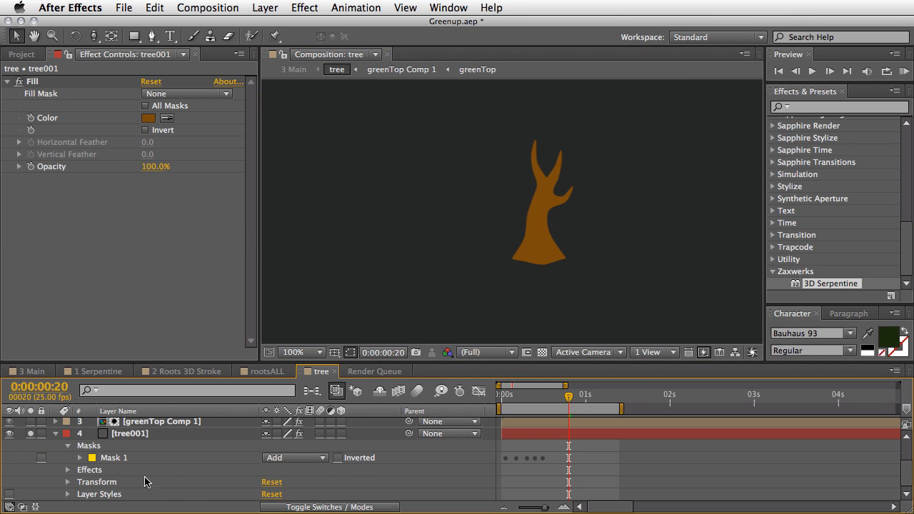
pyautogui.click(9, 494)
pyautogui.click(67, 494)
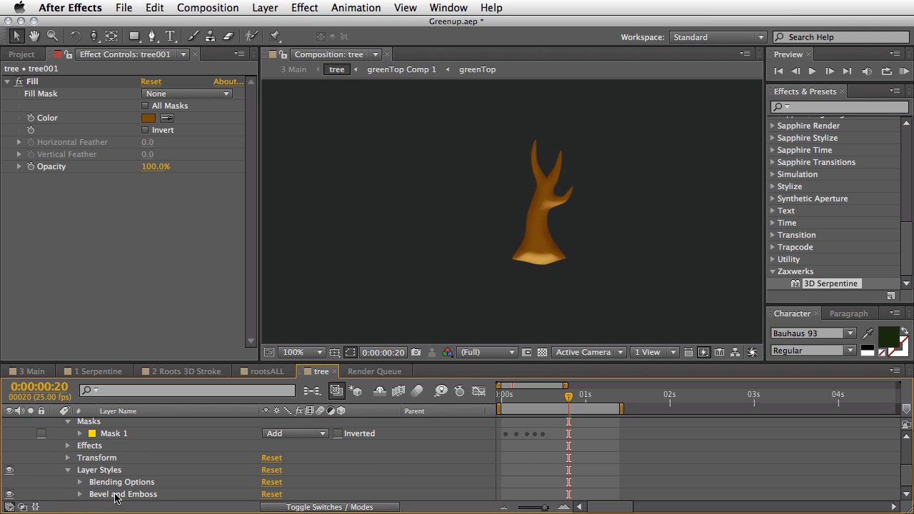
pyautogui.click(114, 494)
pyautogui.click(9, 494)
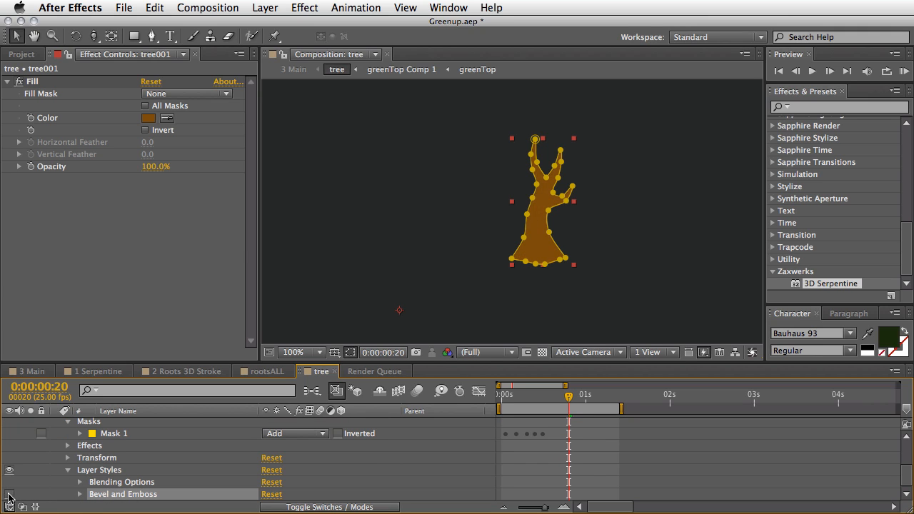
pyautogui.click(9, 494)
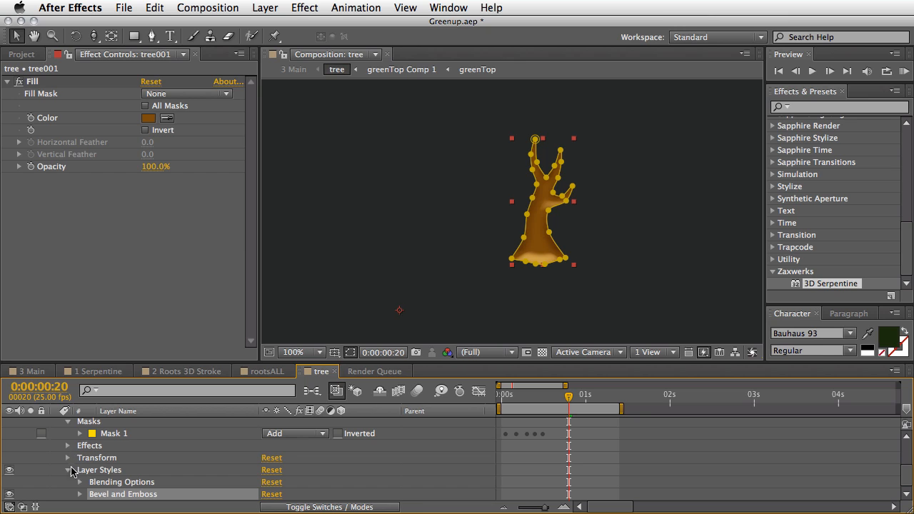
pyautogui.click(68, 470)
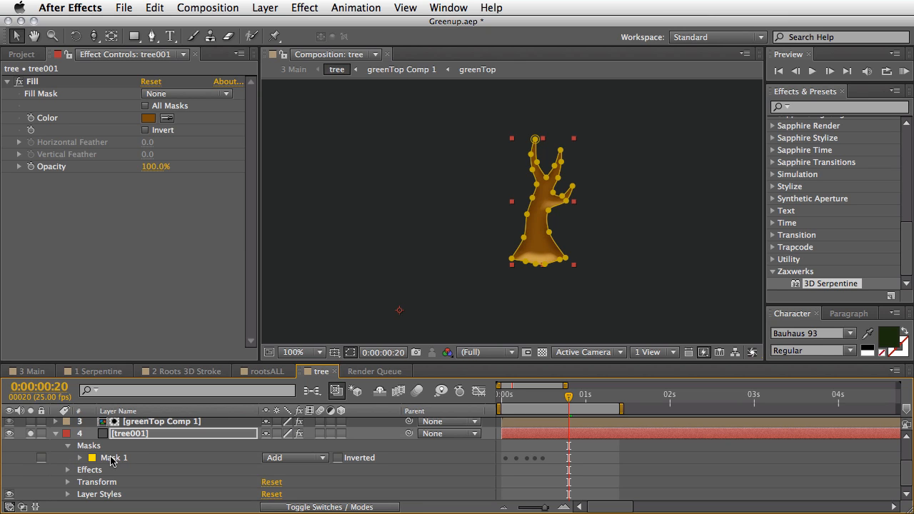
# Scrub the trunk's growth back to 0:00:00:08 and reveal the Mask Path keyframes of tree001's Mask 1.
pyautogui.click(111, 457)
pyautogui.moveTo(568, 397); pyautogui.dragTo(511, 406)
pyautogui.click(80, 458)
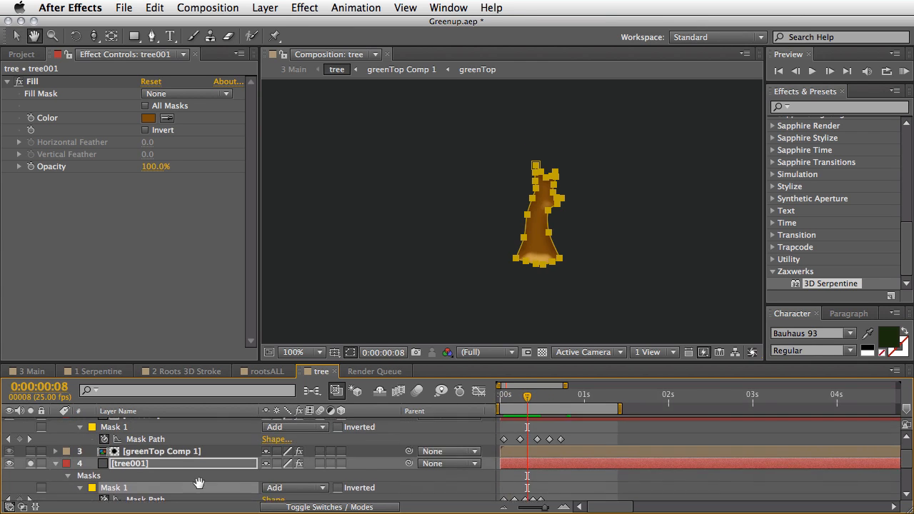
# Move the tree composition to 0:00:00:19 and solo its first layer, greenTop Comp 1.
pyautogui.scroll(1, 200, 483)
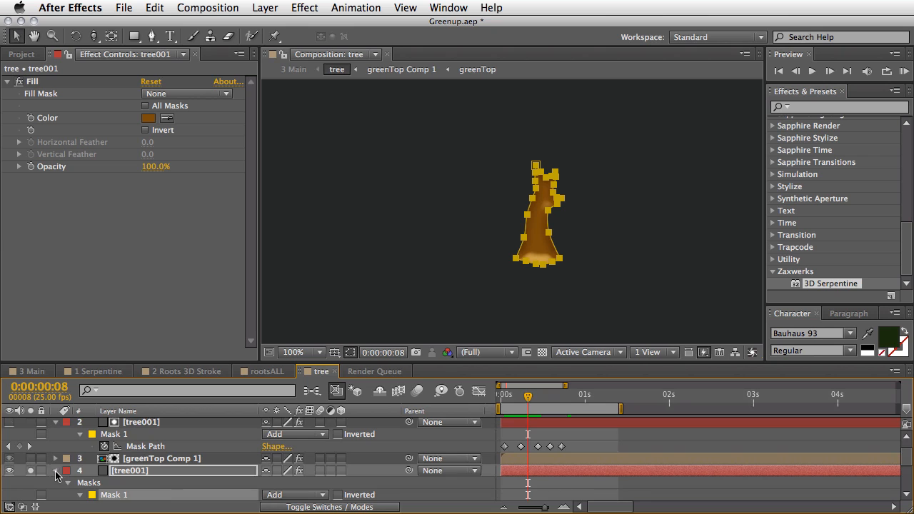
pyautogui.click(56, 472)
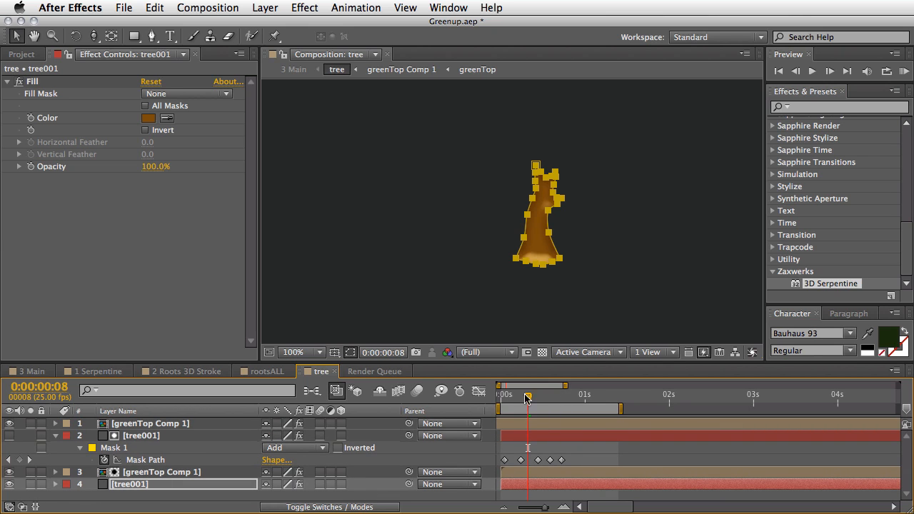
pyautogui.moveTo(539, 403); pyautogui.dragTo(565, 398)
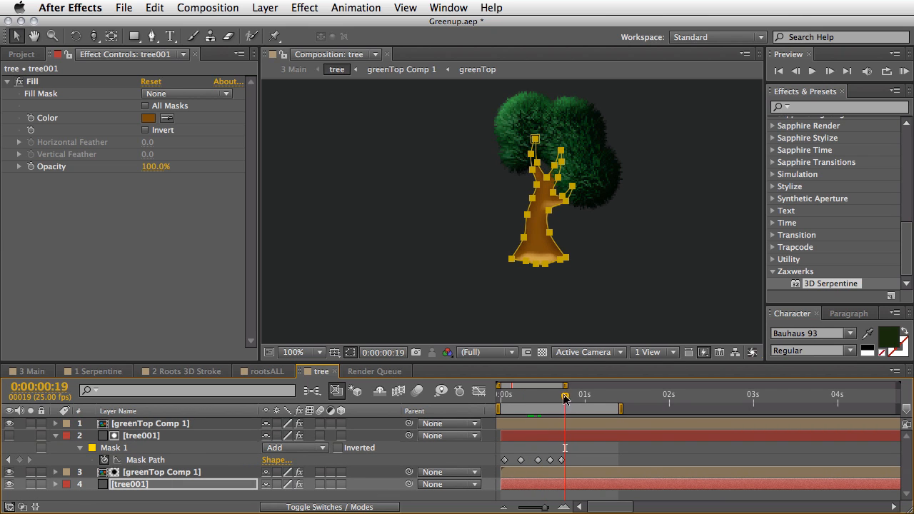
pyautogui.click(146, 424)
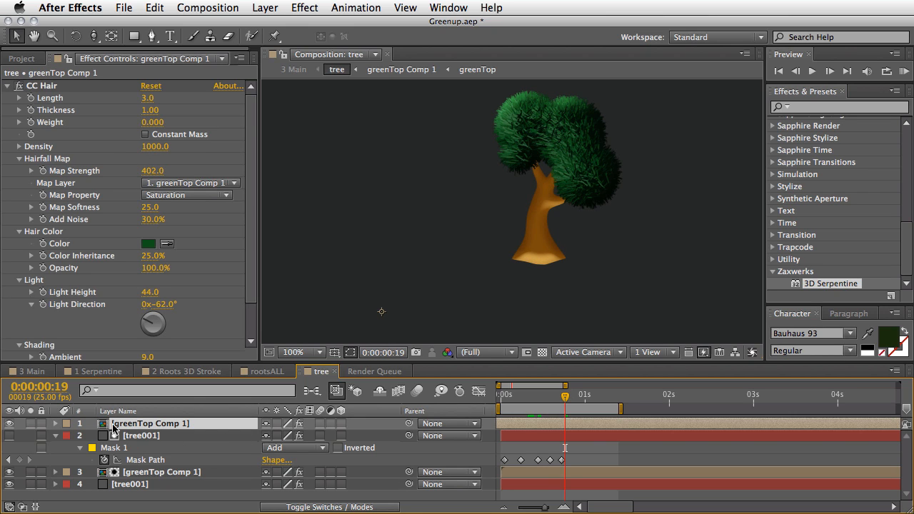
pyautogui.click(30, 423)
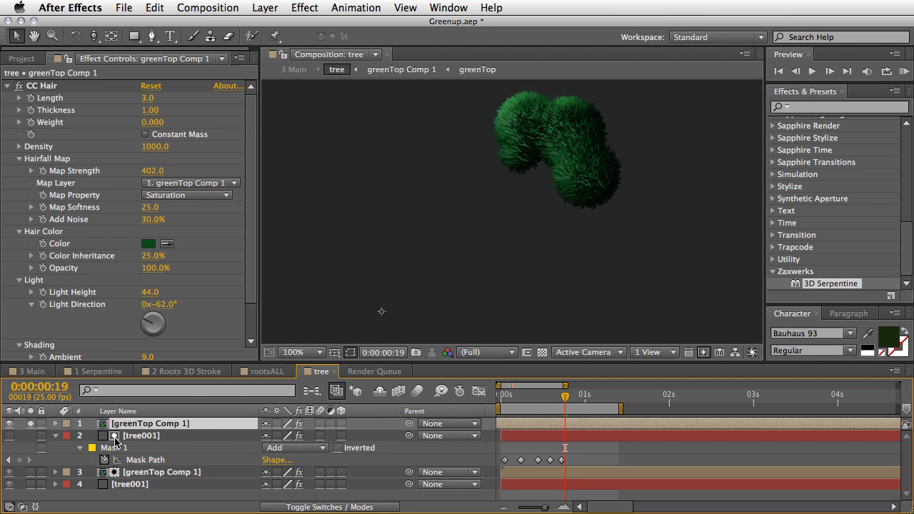
# Open the nested greenTop composition through greenTop Comp 1 and scrub its green shape layers back to 0:00:01:21.
pyautogui.doubleClick(129, 427)
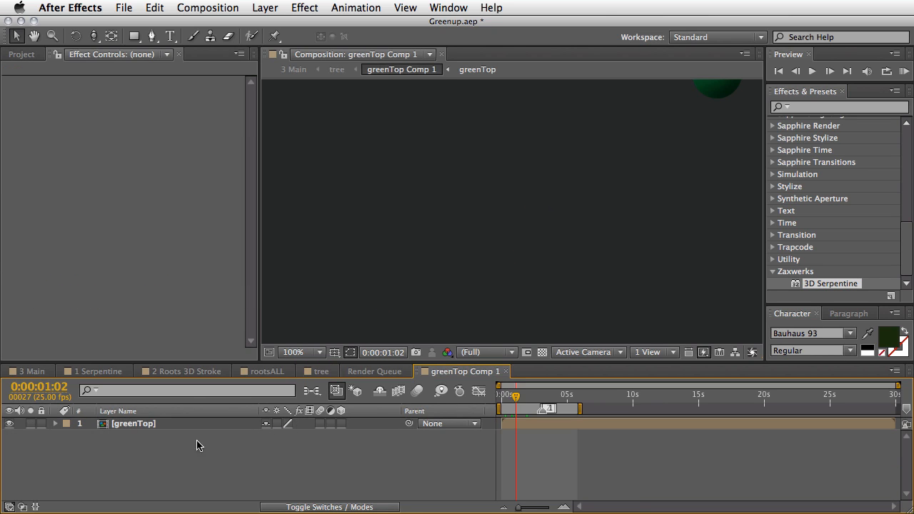
pyautogui.doubleClick(139, 427)
pyautogui.moveTo(526, 395); pyautogui.dragTo(540, 392)
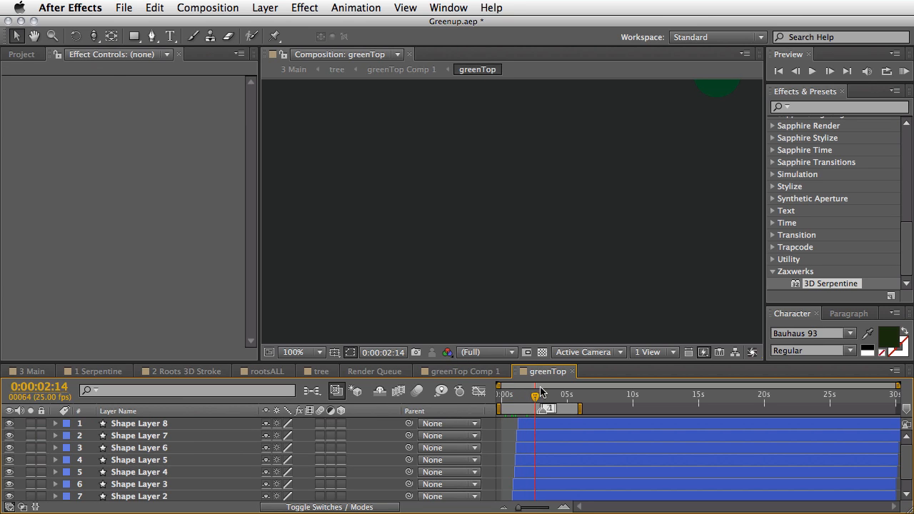
pyautogui.press('space')
pyautogui.moveTo(660, 206); pyautogui.dragTo(550, 311)
pyautogui.moveTo(585, 255); pyautogui.dragTo(565, 310)
pyautogui.moveTo(535, 397)
pyautogui.mouseDown()
pyautogui.moveTo(507, 409)
pyautogui.moveTo(526, 404)
pyautogui.mouseUp()
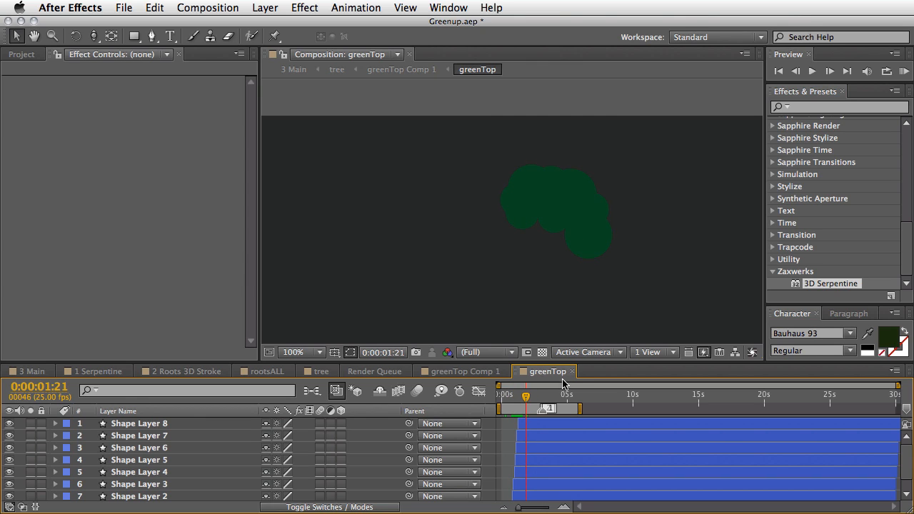
# Switch to greenTop Comp 1, move to 0:00:02:14 and examine the Layer Styles of its greenTop layer.
pyautogui.press('shift')
pyautogui.click(479, 383)
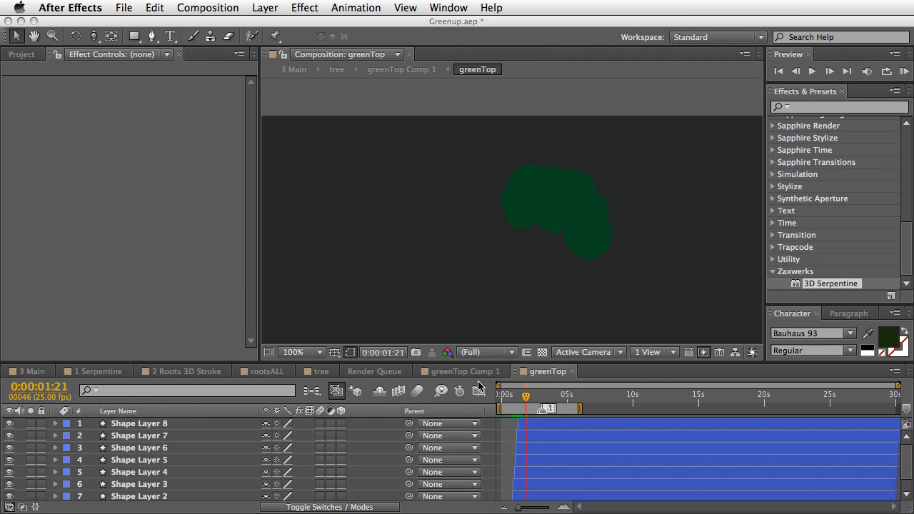
pyautogui.moveTo(657, 275); pyautogui.dragTo(580, 311)
pyautogui.moveTo(527, 398)
pyautogui.mouseDown()
pyautogui.moveTo(546, 399)
pyautogui.moveTo(536, 399)
pyautogui.mouseUp()
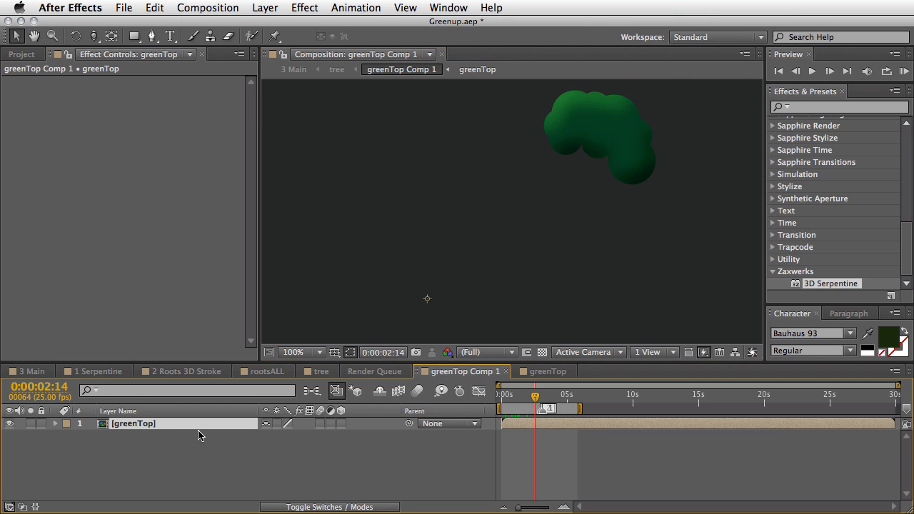
pyautogui.click(55, 424)
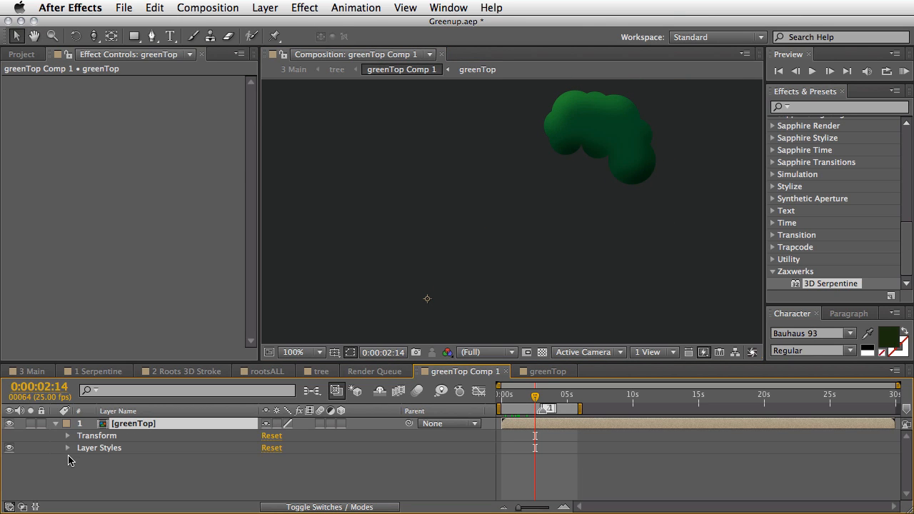
pyautogui.click(67, 448)
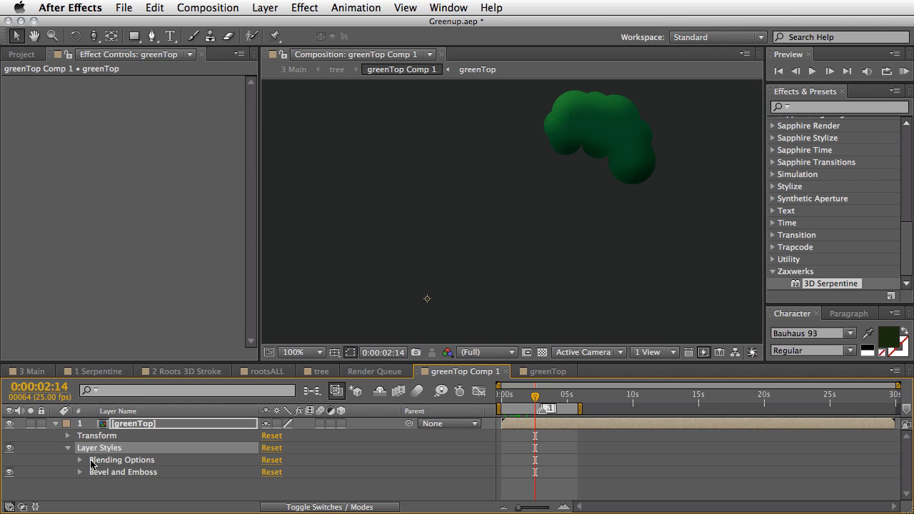
pyautogui.click(56, 424)
# Return to the tree composition, compare the foliage with CC Hair switched off and on, and scrub back to 0:00:01:03.
pyautogui.press('Tab')
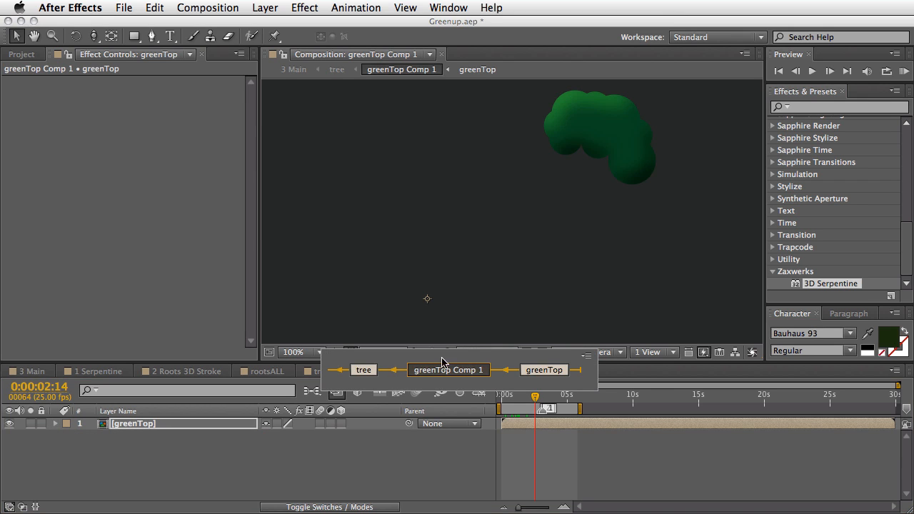
pyautogui.click(362, 371)
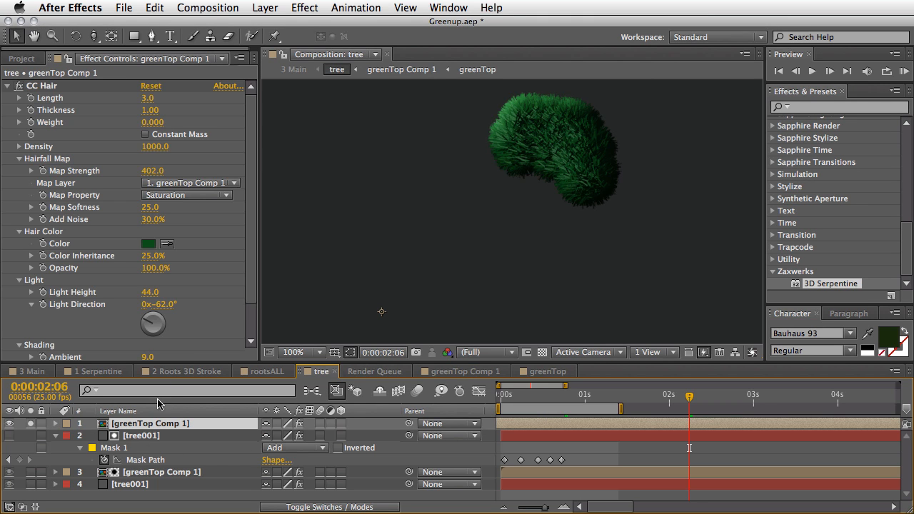
pyautogui.click(58, 85)
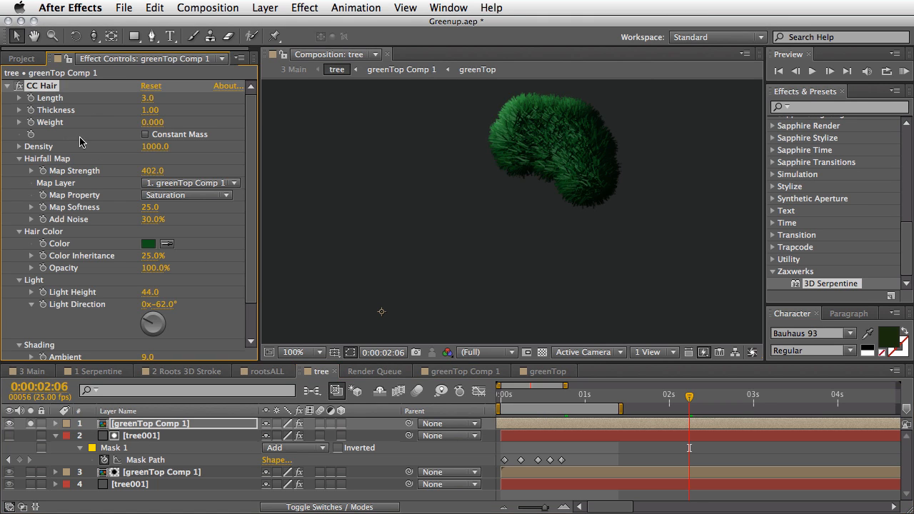
pyautogui.click(20, 86)
pyautogui.click(19, 85)
pyautogui.moveTo(689, 397); pyautogui.dragTo(591, 404)
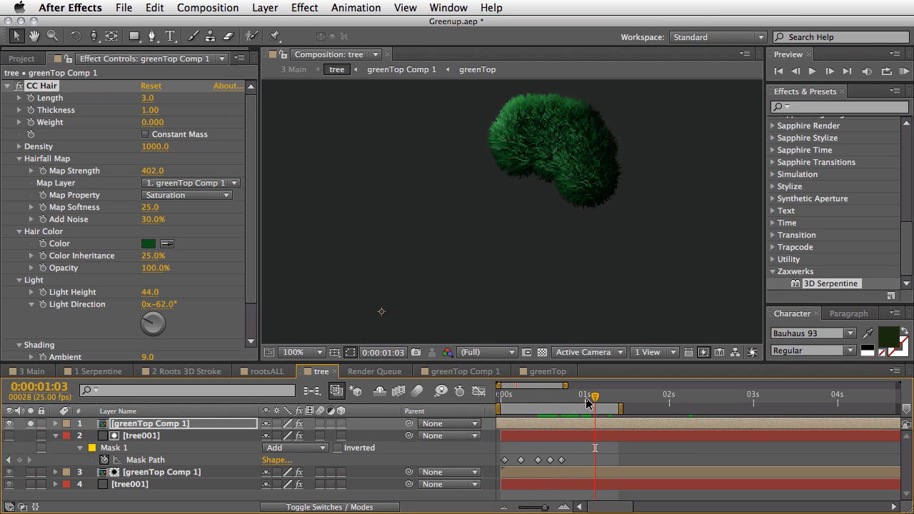
# Unsolo greenTop Comp 1 and preview the tree's growth from its start, and also in 3 Main up to 0:00:06:05.
pyautogui.click(31, 424)
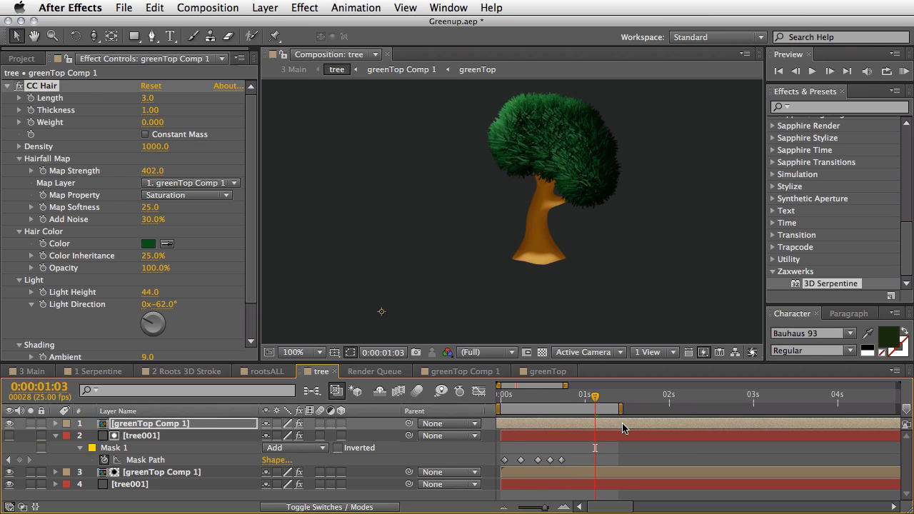
pyautogui.press('Home')
pyautogui.press('KP_0')
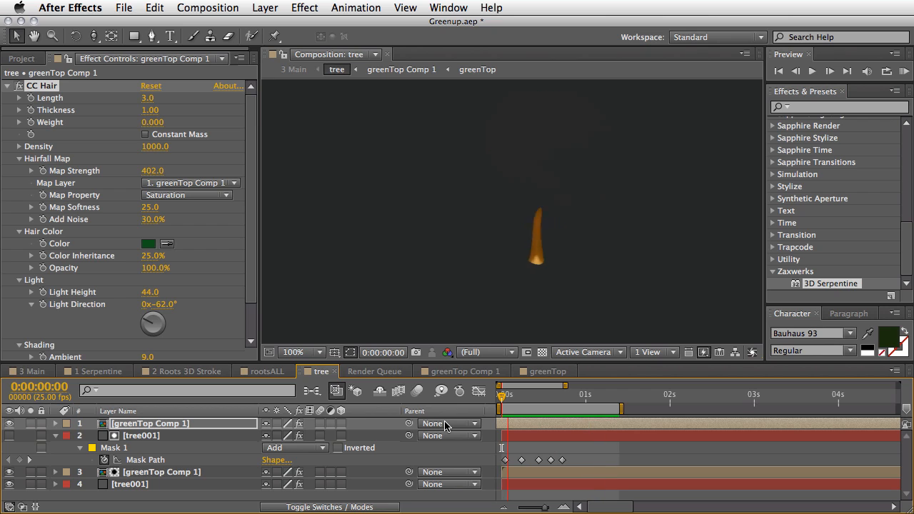
pyautogui.press('space')
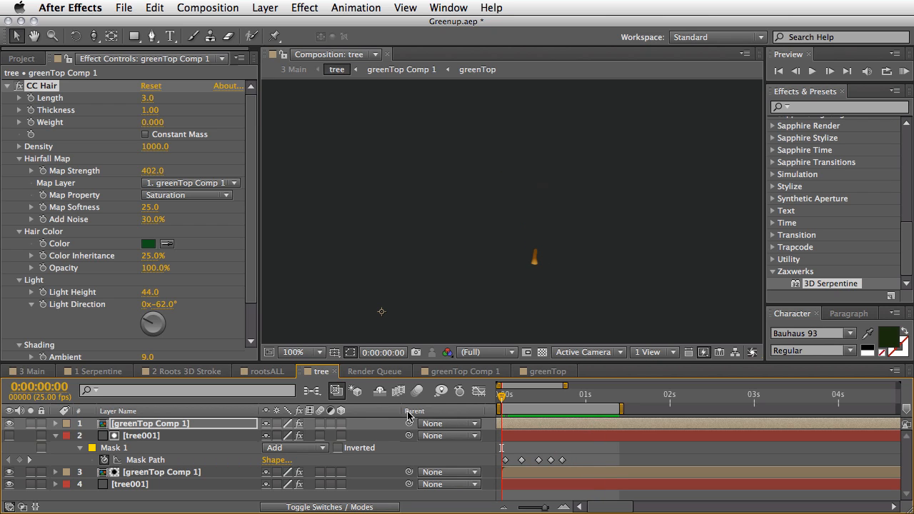
pyautogui.click(31, 371)
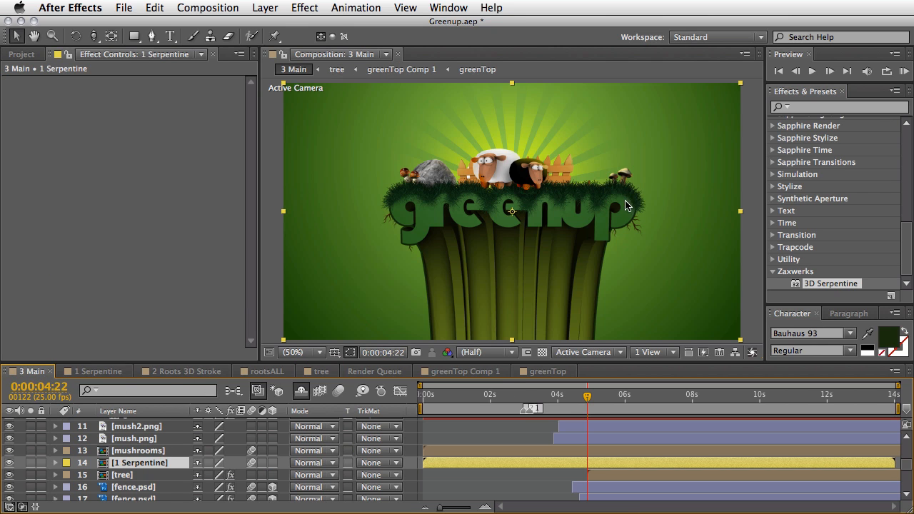
pyautogui.moveTo(586, 397); pyautogui.dragTo(631, 397)
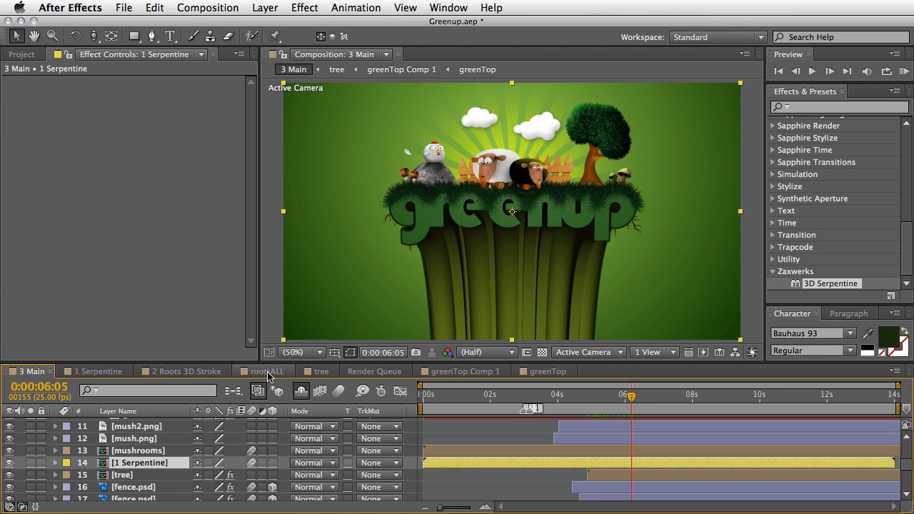
# Open 2 Roots 3D Stroke, select Mask 1 of its first roots001 layer and solo that layer.
pyautogui.click(214, 372)
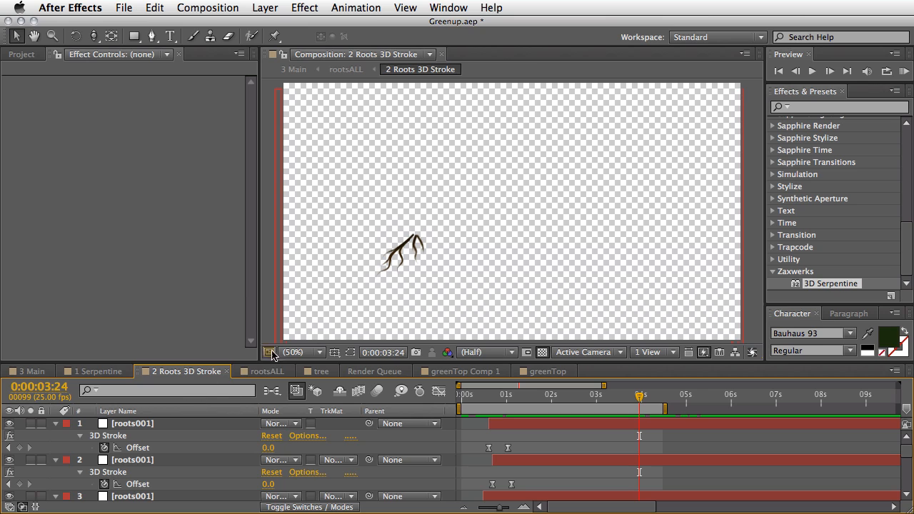
pyautogui.click(134, 425)
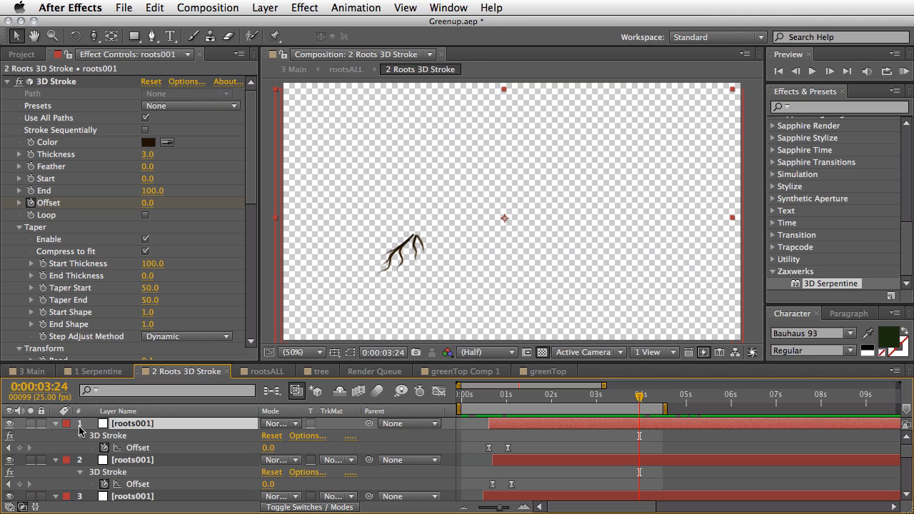
pyautogui.doubleClick(55, 425)
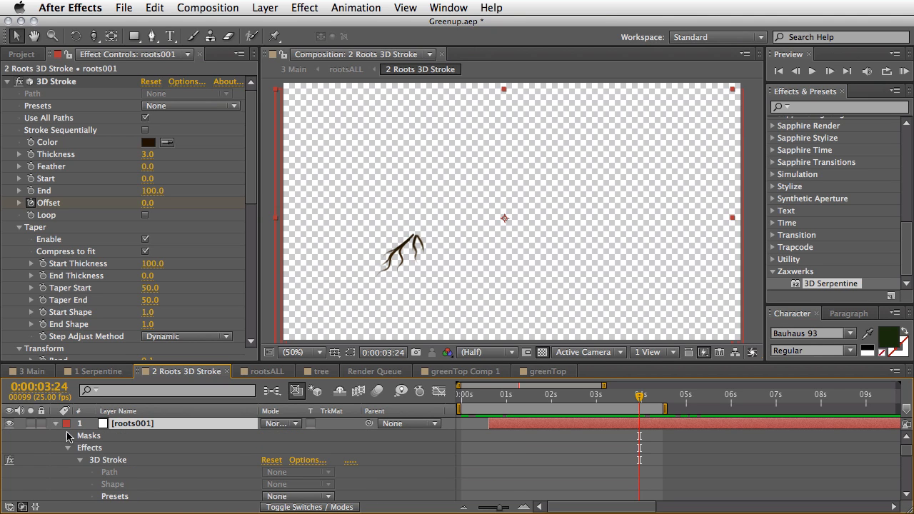
pyautogui.click(69, 436)
pyautogui.click(114, 450)
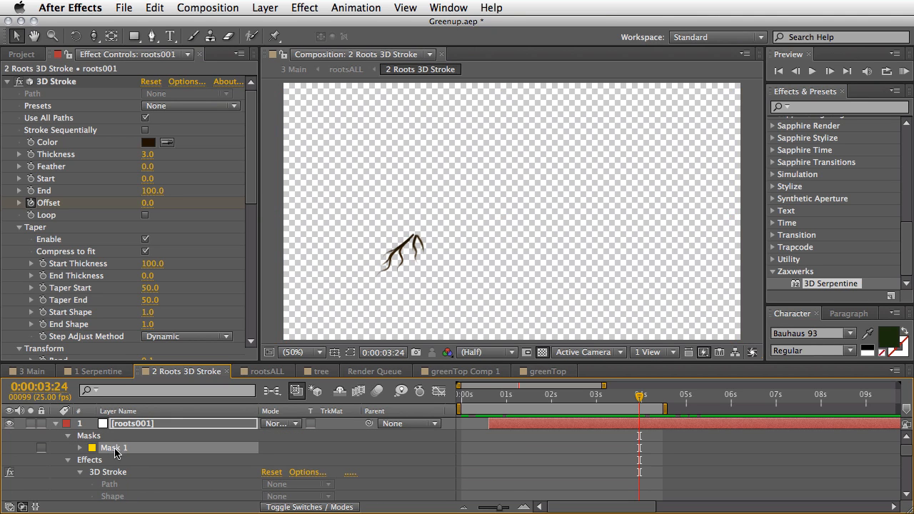
pyautogui.click(31, 424)
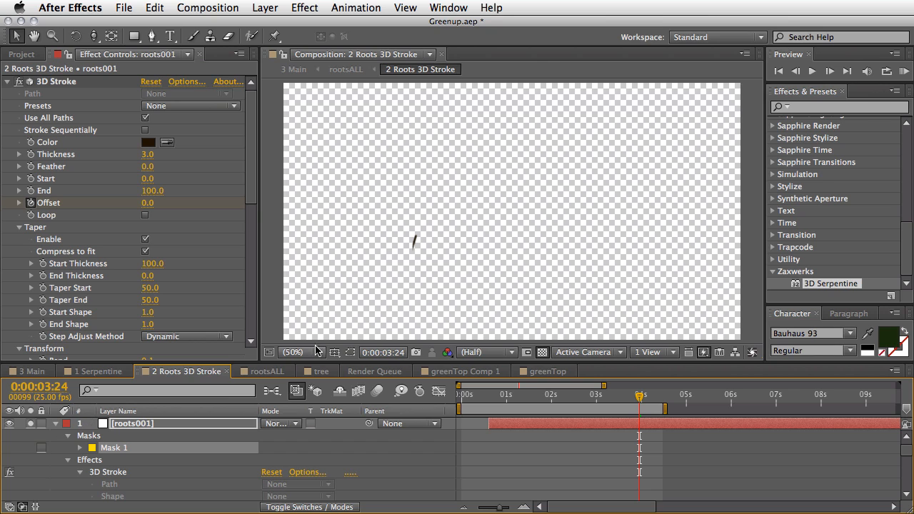
# Display the Mask 1 outline on the soloed root at 100% magnification, with the time at 0:00:02:15.
pyautogui.scroll(1, 491, 196)
pyautogui.press('space')
pyautogui.moveTo(447, 257); pyautogui.dragTo(581, 200)
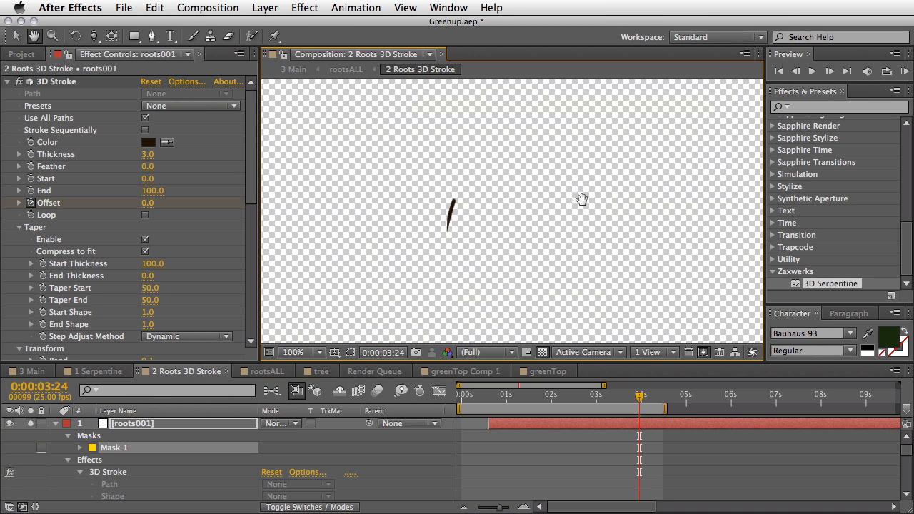
pyautogui.moveTo(639, 395)
pyautogui.mouseDown()
pyautogui.moveTo(489, 425)
pyautogui.moveTo(571, 421)
pyautogui.moveTo(514, 410)
pyautogui.moveTo(578, 408)
pyautogui.mouseUp()
pyautogui.click(349, 353)
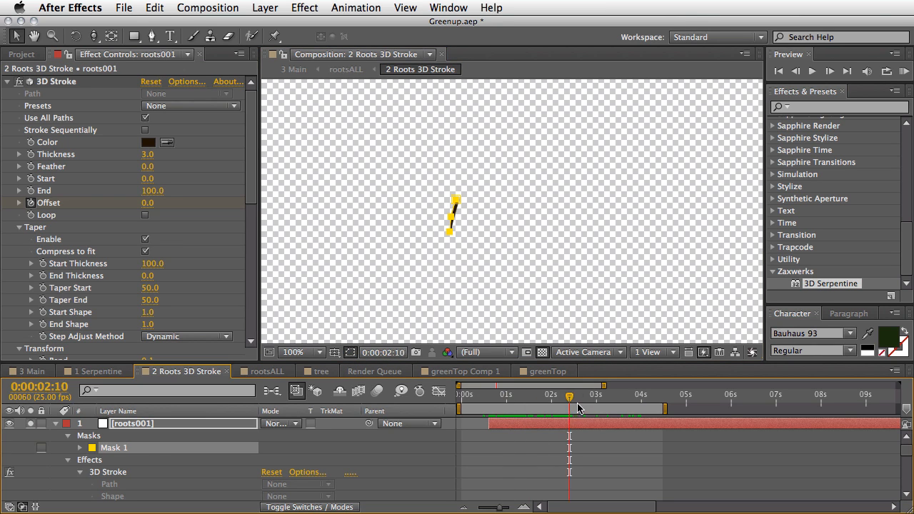
pyautogui.click(578, 409)
# Add roots001 layers 2 through 7 to the solo one by one and scrub the root back to 0:00:01:20.
pyautogui.click(57, 426)
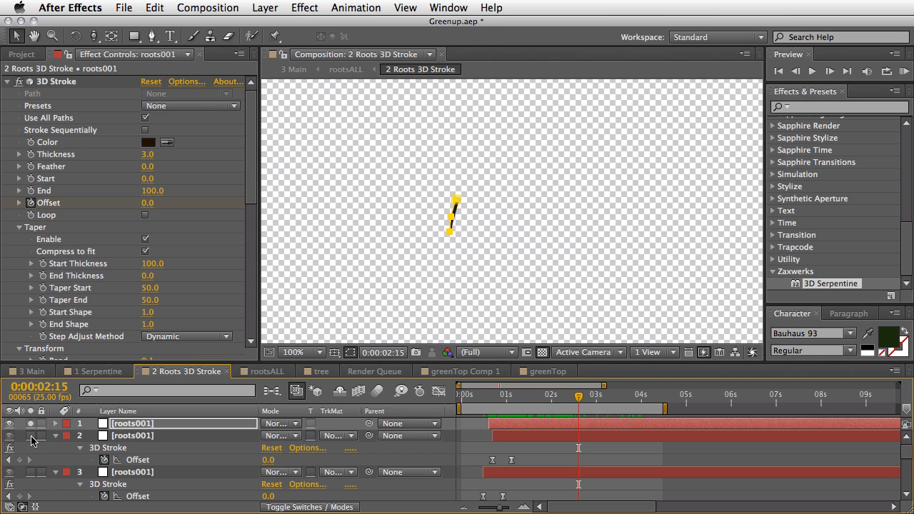
pyautogui.click(31, 436)
pyautogui.click(31, 473)
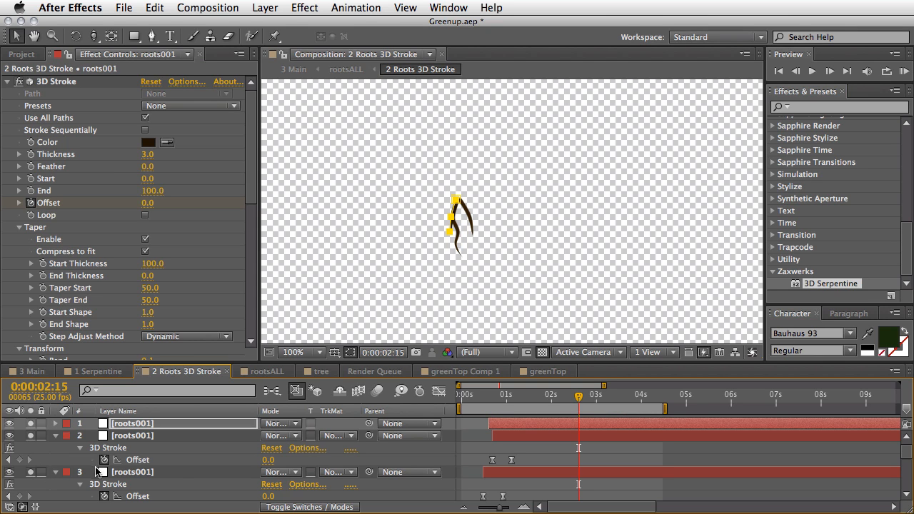
pyautogui.scroll(-3, 84, 448)
pyautogui.click(31, 460)
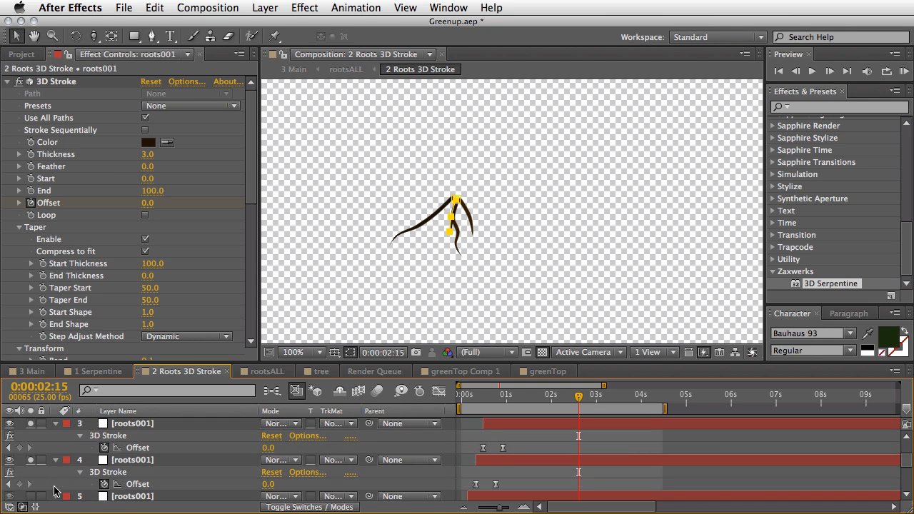
pyautogui.click(31, 496)
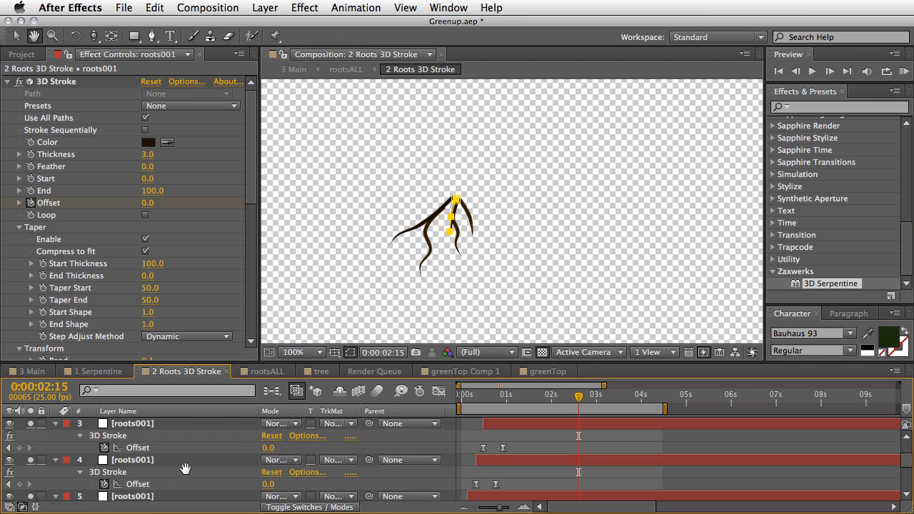
pyautogui.scroll(-3, 183, 460)
pyautogui.click(31, 481)
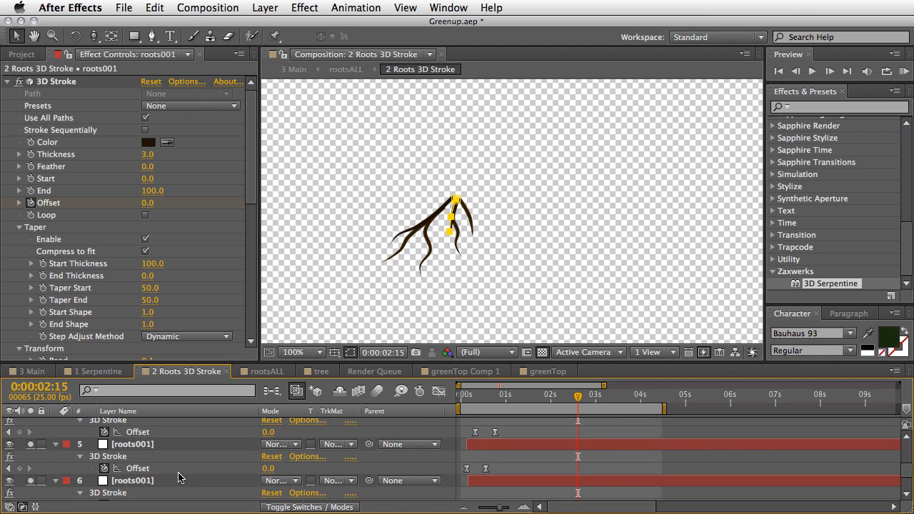
pyautogui.scroll(-3, 180, 477)
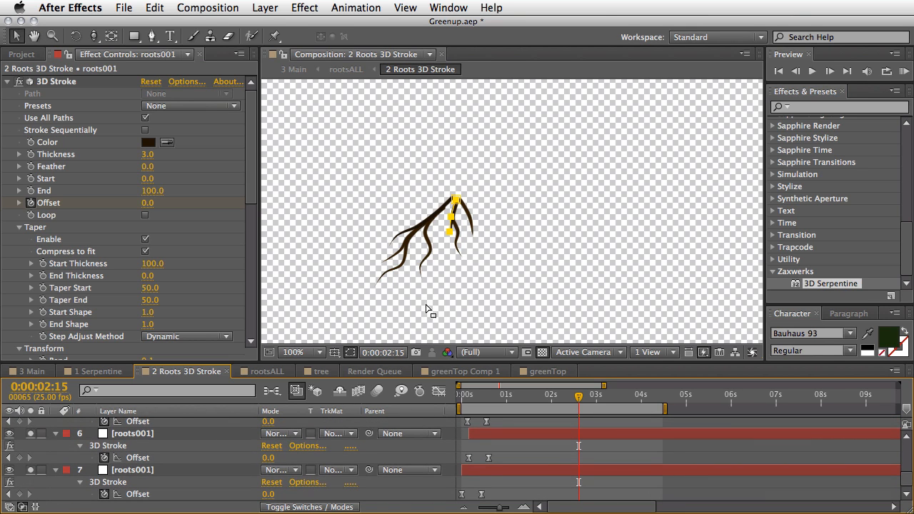
pyautogui.moveTo(578, 401)
pyautogui.mouseDown()
pyautogui.moveTo(465, 412)
pyautogui.moveTo(542, 411)
pyautogui.mouseUp()
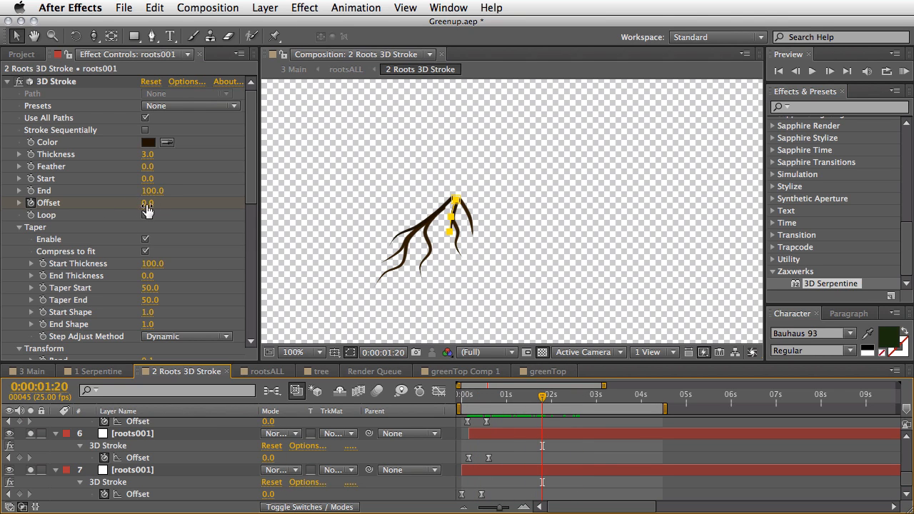
# Select roots001 layer 7, take the roots layers out of solo, and collapse layers 2 through 4.
pyautogui.click(133, 469)
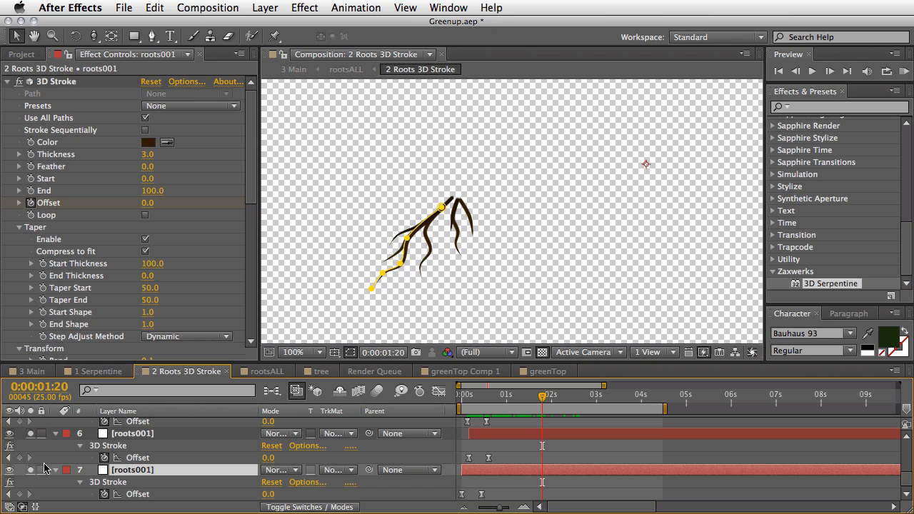
pyautogui.scroll(5, 34, 435)
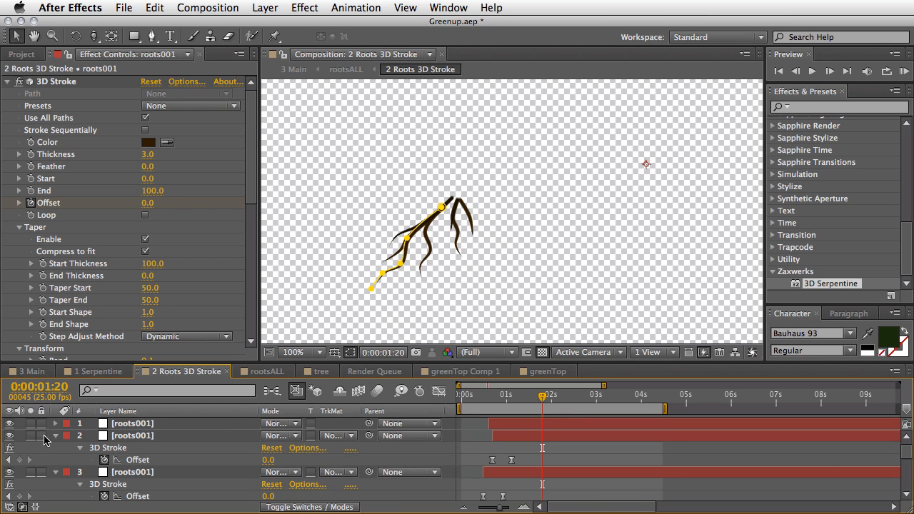
pyautogui.click(56, 436)
pyautogui.click(56, 448)
pyautogui.click(56, 460)
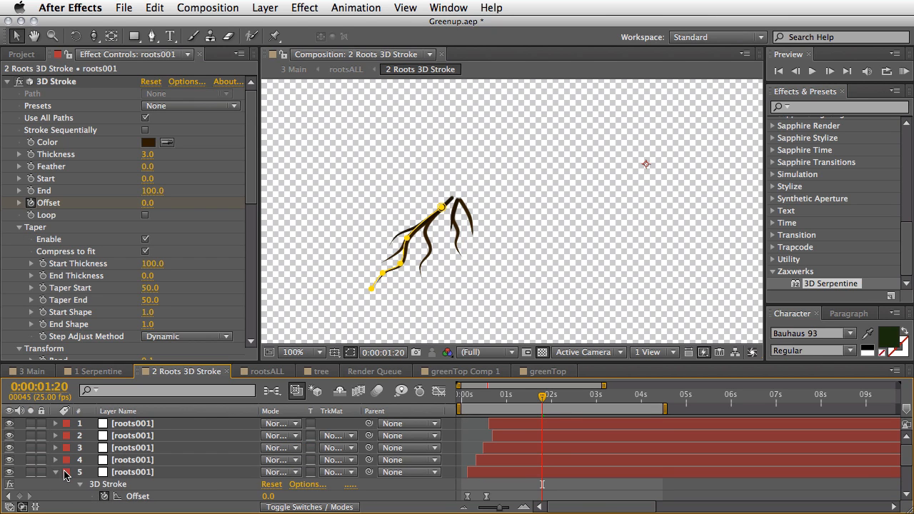
# Solo roots001 layer 5 and show its stroke at 200% magnification.
pyautogui.click(121, 472)
pyautogui.click(30, 471)
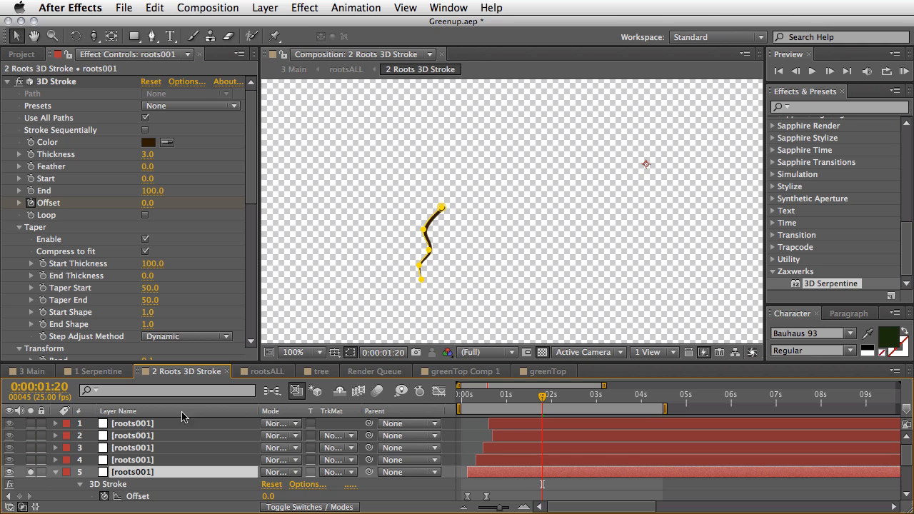
pyautogui.scroll(1, 522, 199)
pyautogui.moveTo(483, 283); pyautogui.dragTo(580, 202)
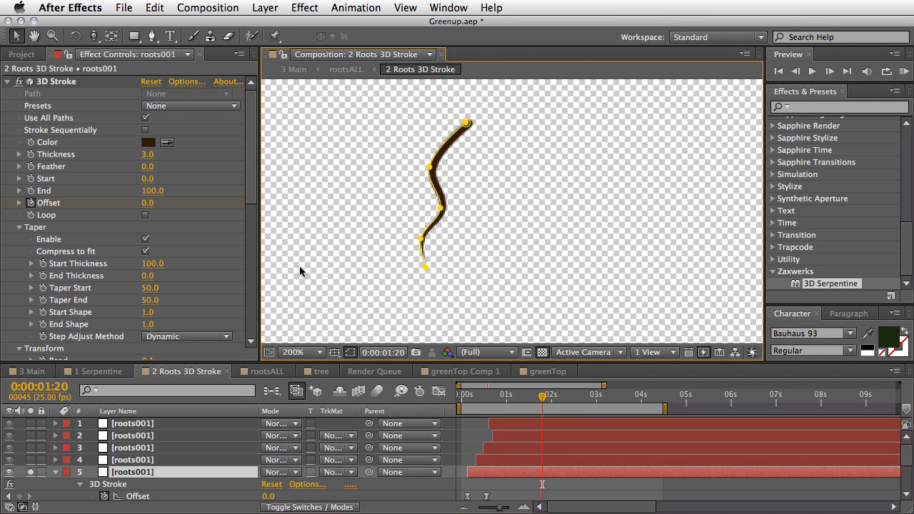
# Compare layer 5's root with and without the 3D Stroke Taper, hiding the mask outline and leaving Taper enabled.
pyautogui.click(146, 240)
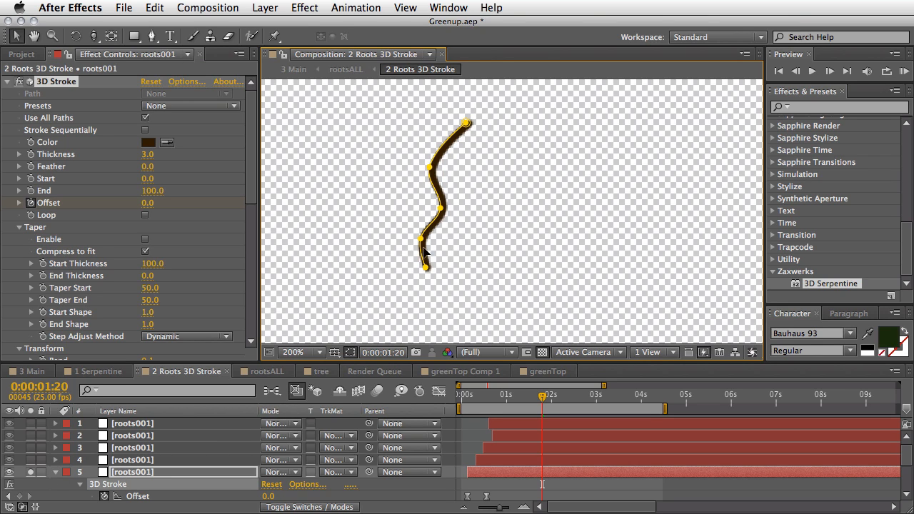
pyautogui.click(350, 352)
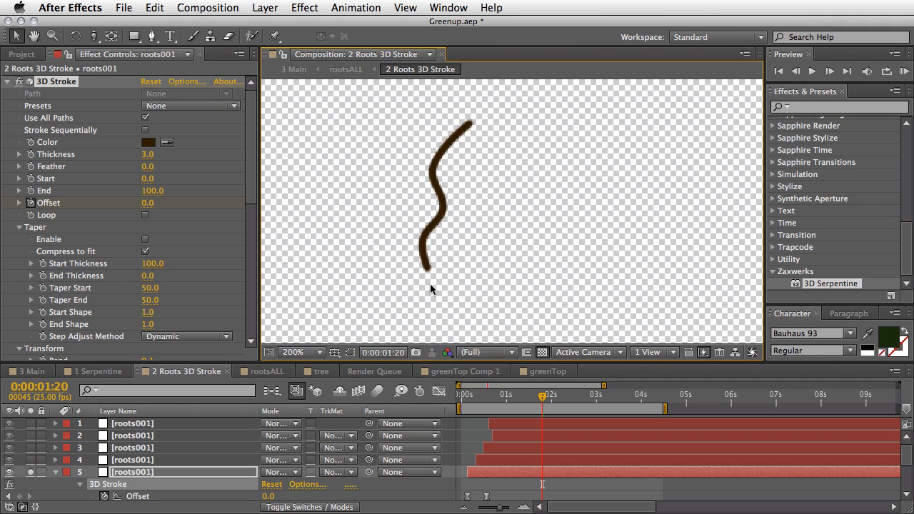
pyautogui.click(145, 240)
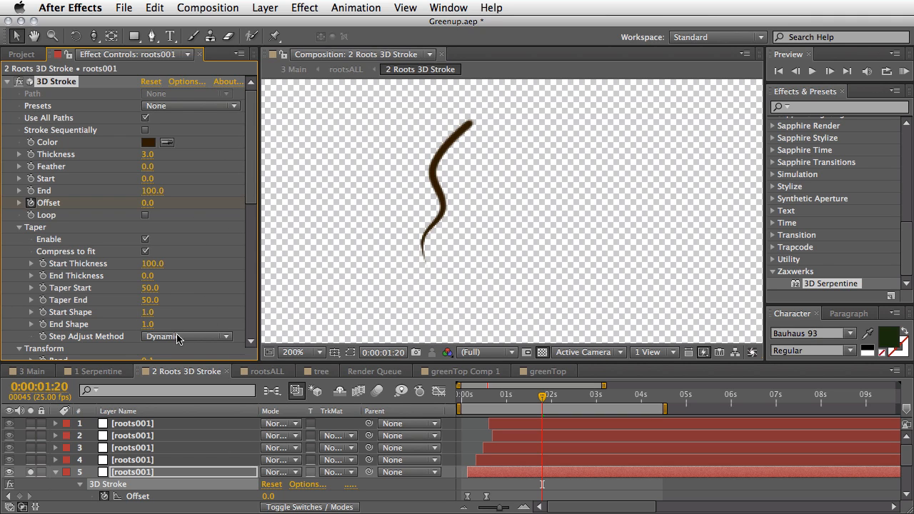
# Collapse and unsolo layer 5, and scrub the complete roots back to 0:00:01:12 at 100% magnification.
pyautogui.click(56, 472)
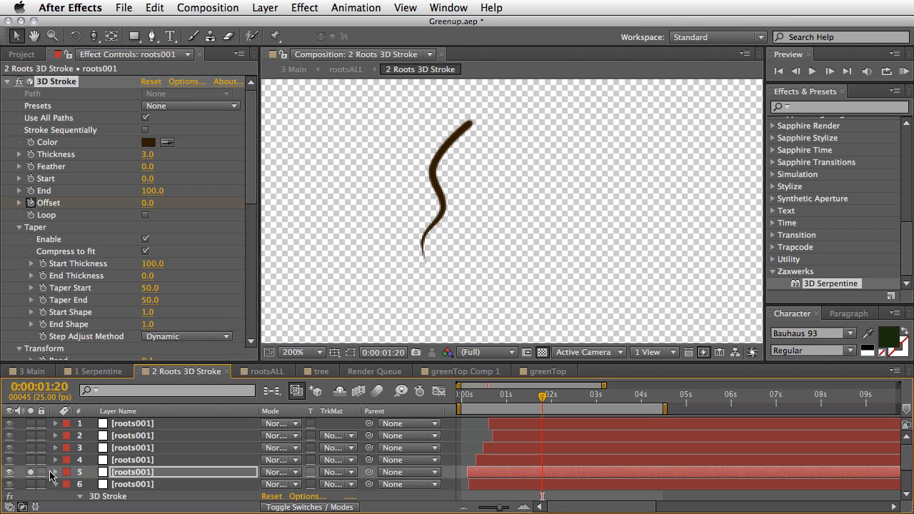
pyautogui.click(30, 472)
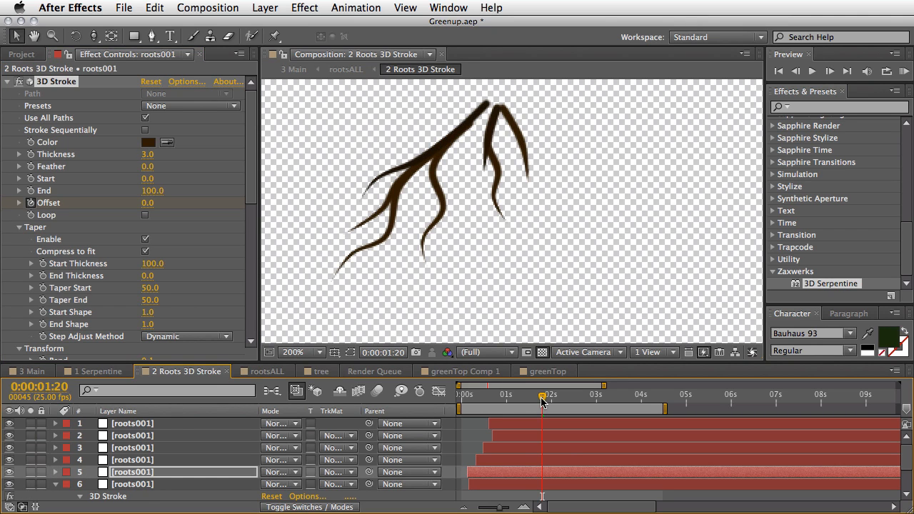
pyautogui.moveTo(542, 397)
pyautogui.mouseDown()
pyautogui.moveTo(462, 407)
pyautogui.moveTo(523, 399)
pyautogui.mouseUp()
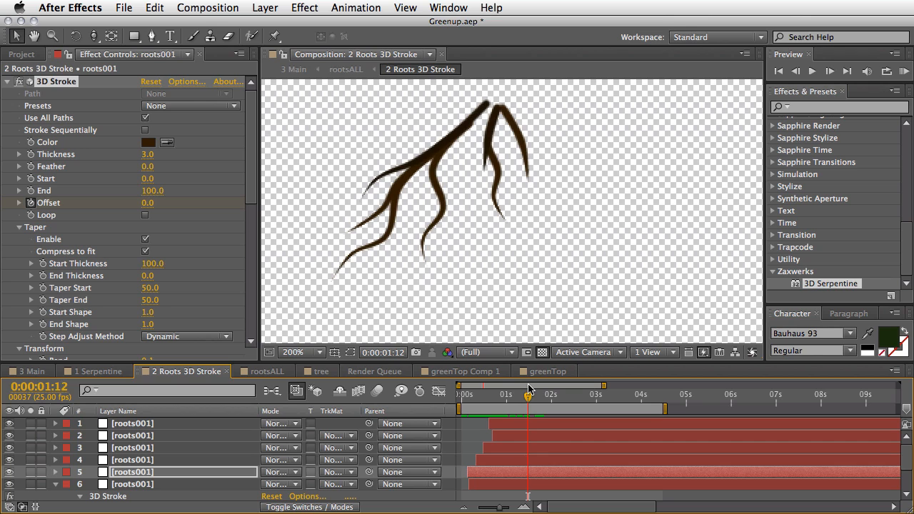
pyautogui.press(',')
pyautogui.press('space')
pyautogui.moveTo(587, 211); pyautogui.dragTo(556, 249)
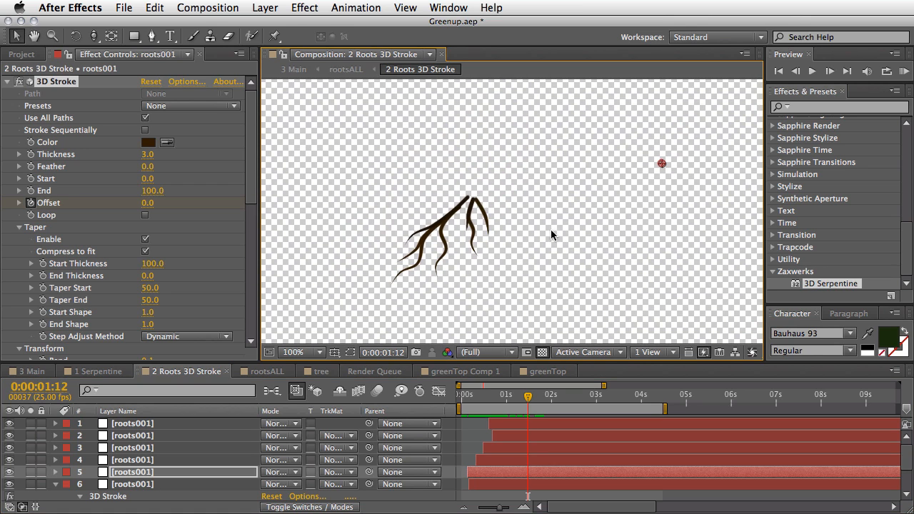
# Scrub the duplicated roots in the rootsALL composition to 0:00:04:11, and scrub 3 Main forward to 0:00:07:16.
pyautogui.click(277, 372)
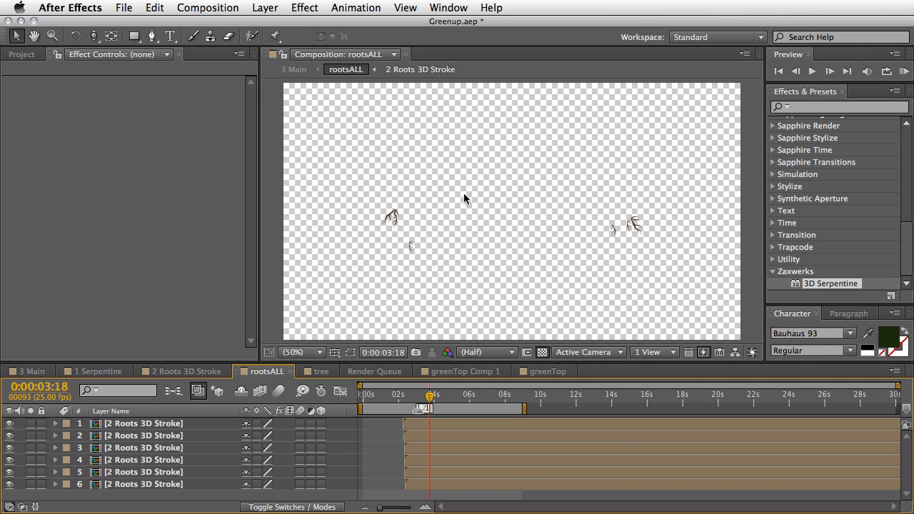
pyautogui.moveTo(429, 396)
pyautogui.mouseDown()
pyautogui.moveTo(405, 399)
pyautogui.moveTo(441, 401)
pyautogui.mouseUp()
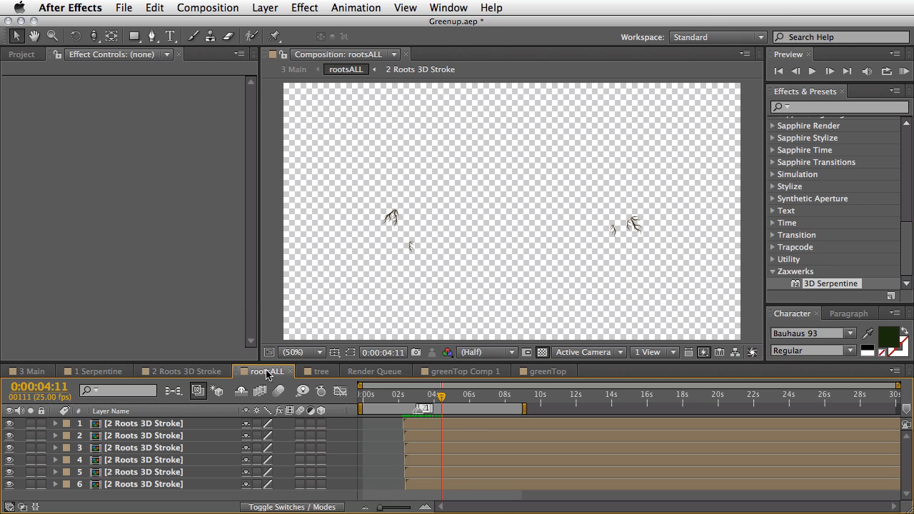
pyautogui.click(41, 372)
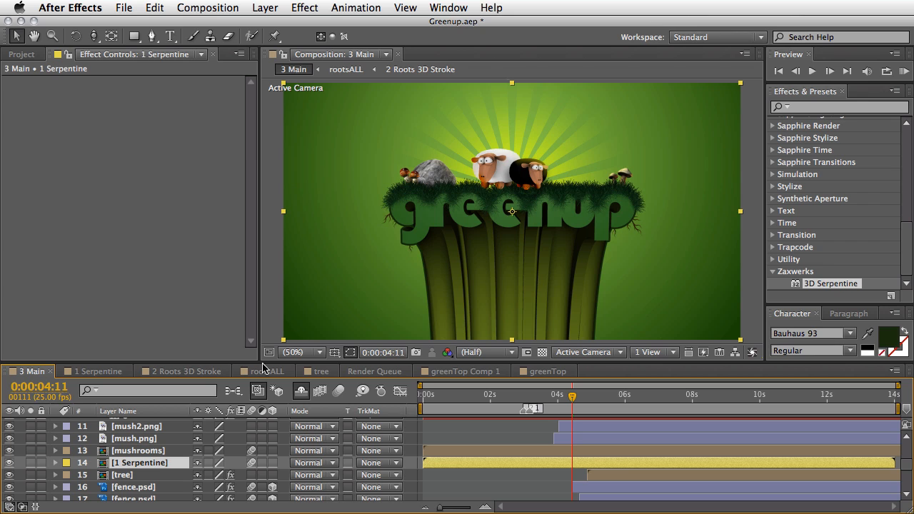
pyautogui.moveTo(477, 413); pyautogui.dragTo(680, 402)
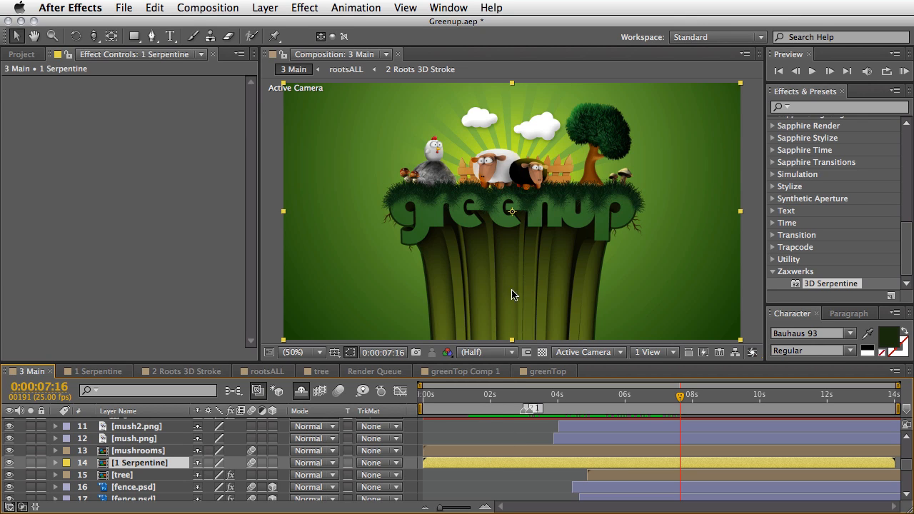
# Maximize the 3 Main timeline and reveal its shy layers to examine the sound effect layers 28 through 56.
pyautogui.scroll(5, 468, 429)
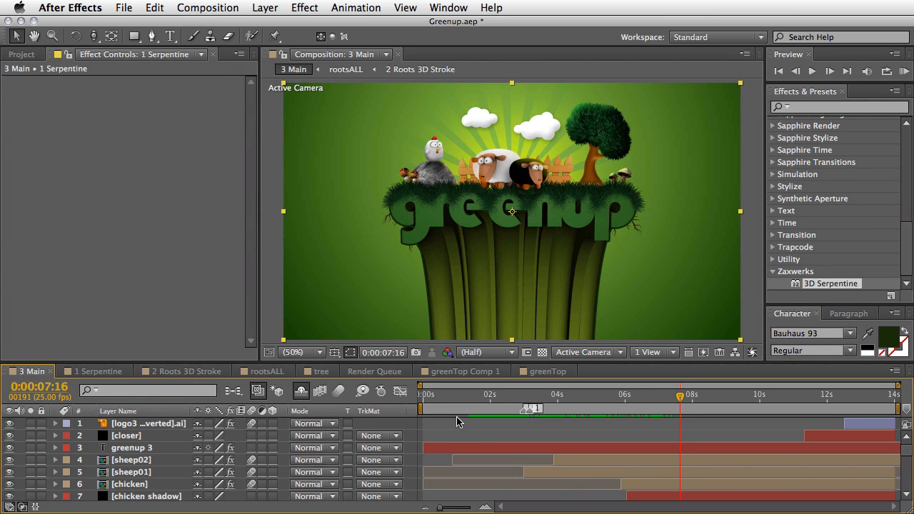
pyautogui.press('`')
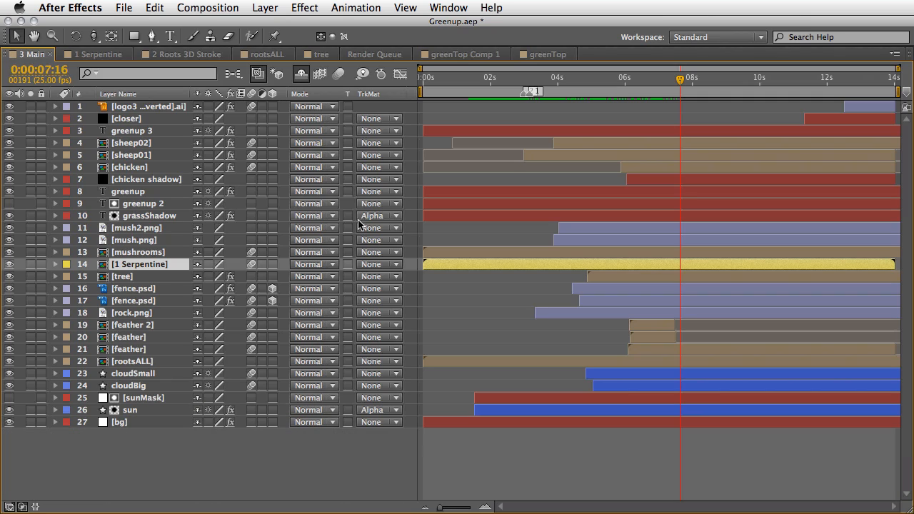
pyautogui.click(302, 75)
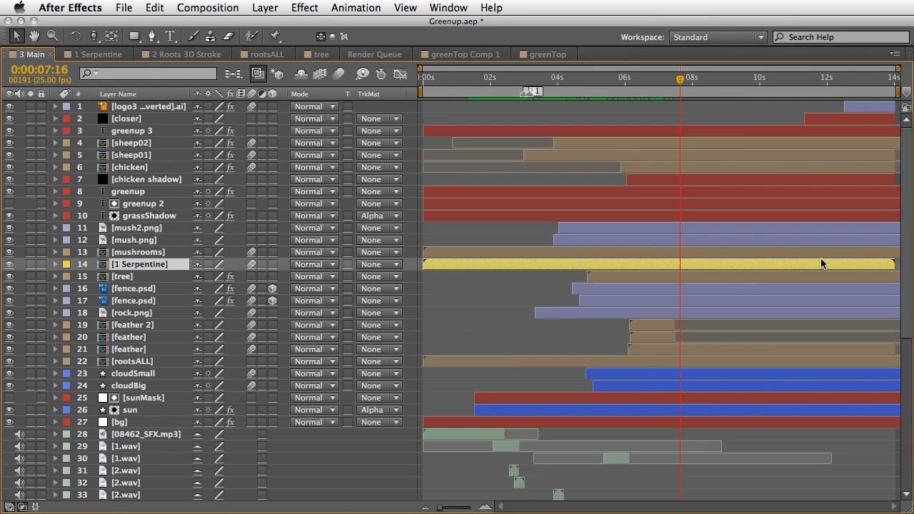
pyautogui.moveTo(905, 264); pyautogui.dragTo(905, 421)
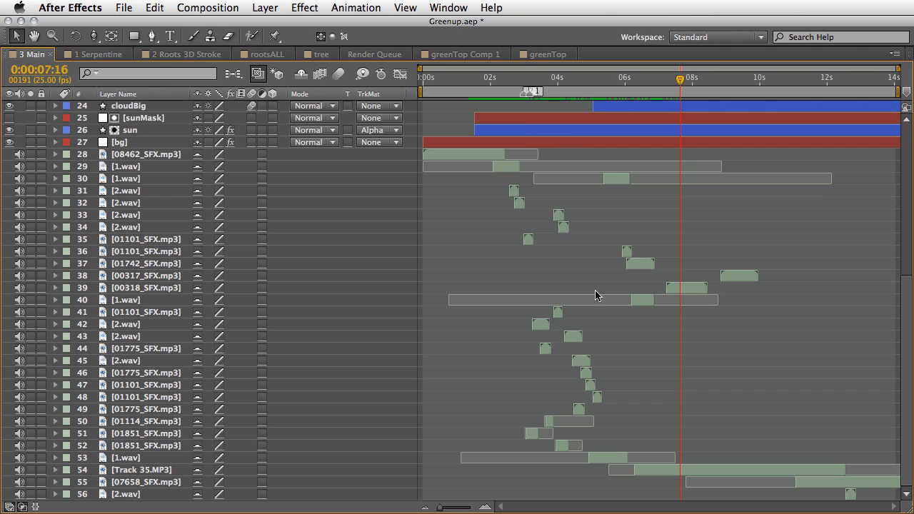
# Restore the panel layout with the time at 0:00:02:14, preview 3 Main with sound, and scrub to 0:00:07:04.
pyautogui.moveTo(502, 81); pyautogui.dragTo(510, 84)
pyautogui.press('`')
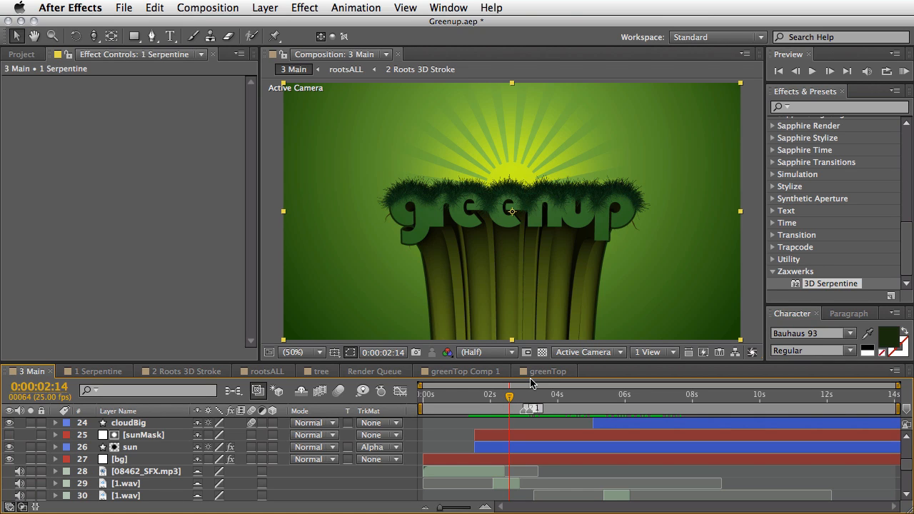
pyautogui.press('KP_0')
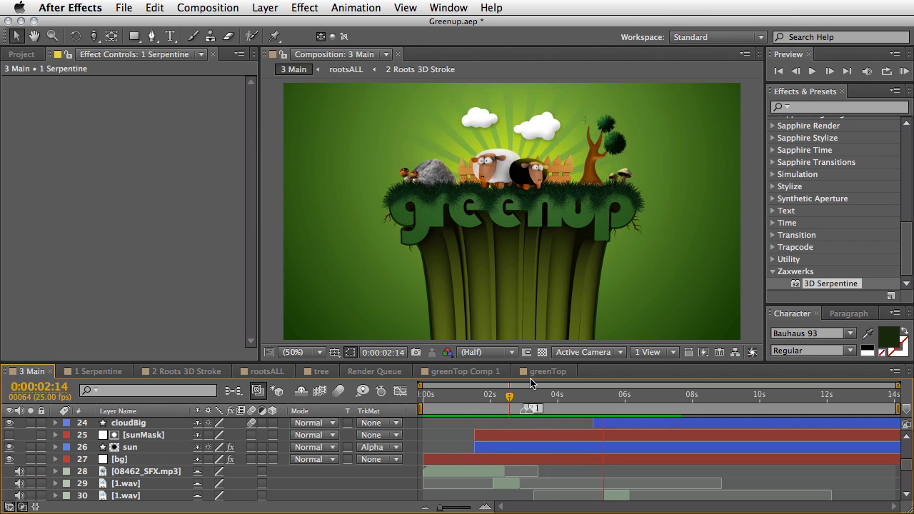
pyautogui.press('space')
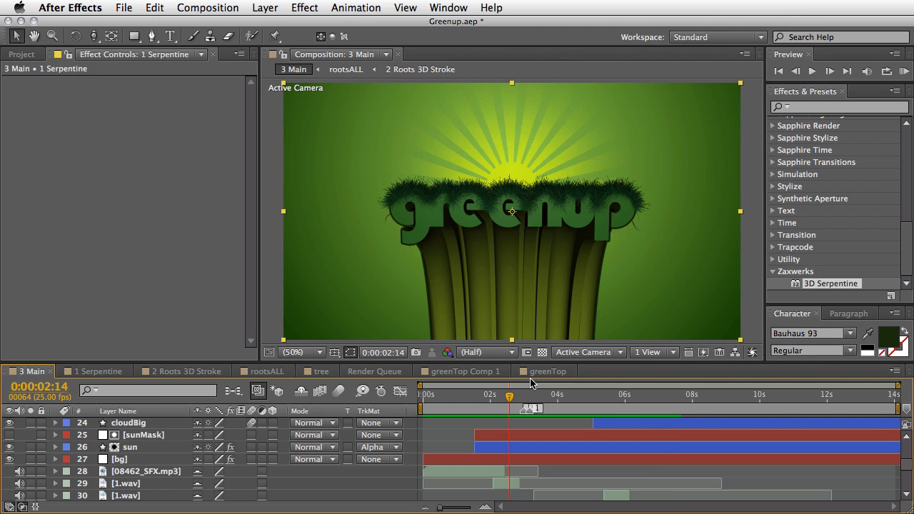
pyautogui.moveTo(509, 400); pyautogui.dragTo(663, 415)
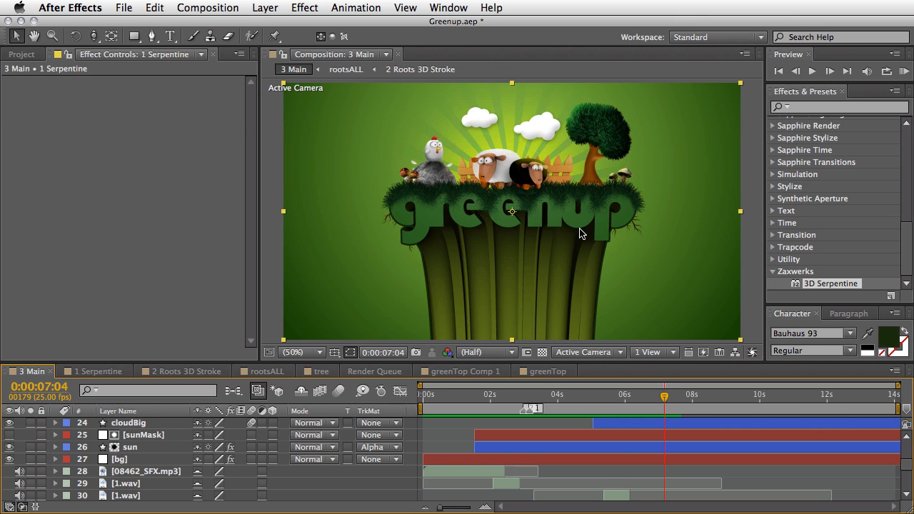
# Switch to Safari and browse the Greenup artist's videos page on Vimeo.
pyautogui.press('`')
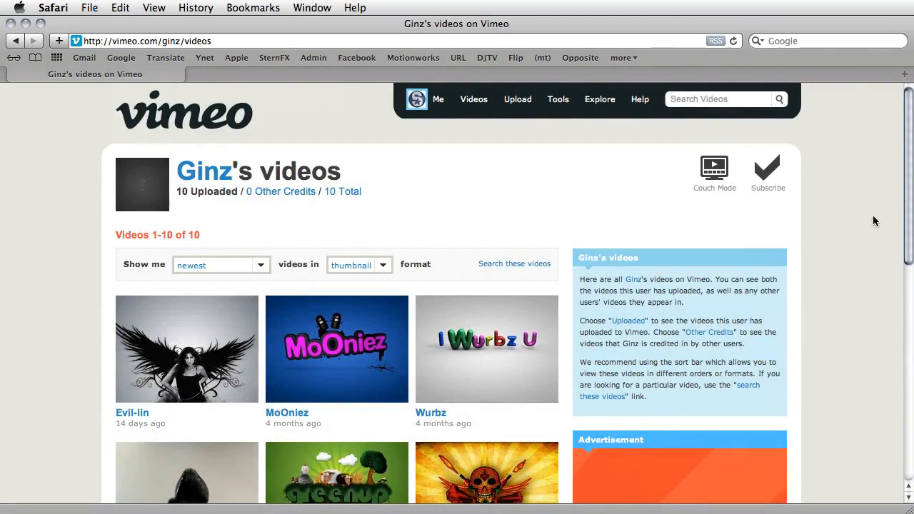
pyautogui.moveTo(904, 205)
pyautogui.mouseDown()
pyautogui.moveTo(909, 355)
pyautogui.moveTo(901, 222)
pyautogui.mouseUp()
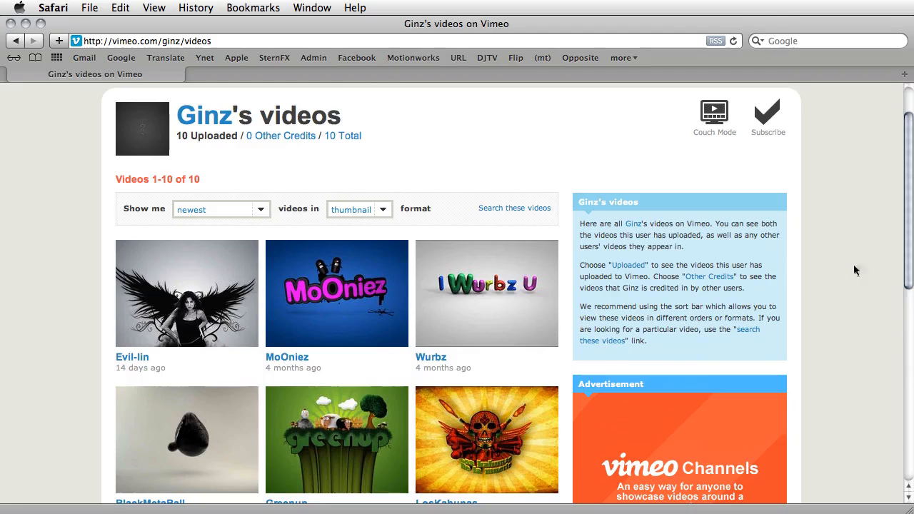